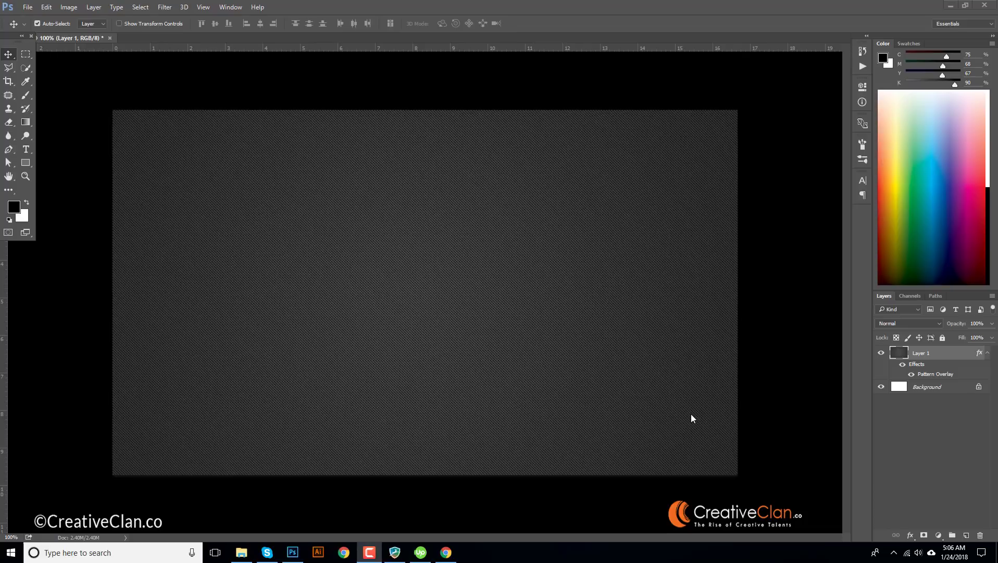
Step: Bring the Photoshop document with Layer 1's diagonal pattern overlay back to the front
{"action": "left_click", "coordinate": [970, 374]}
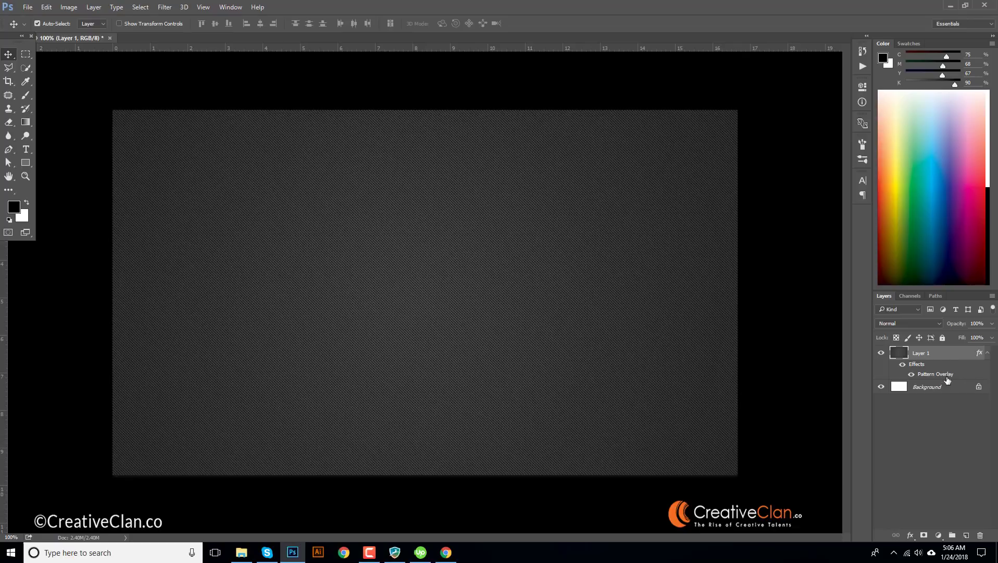
{"action": "double_click", "coordinate": [959, 374]}
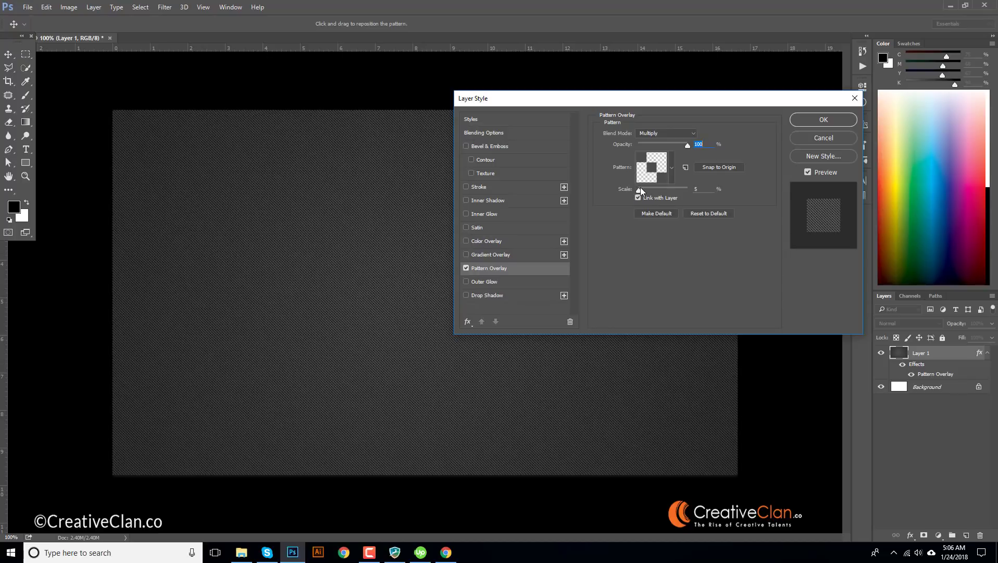
{"action": "left_click_drag", "start_coordinate": [638, 189], "coordinate": [639, 191]}
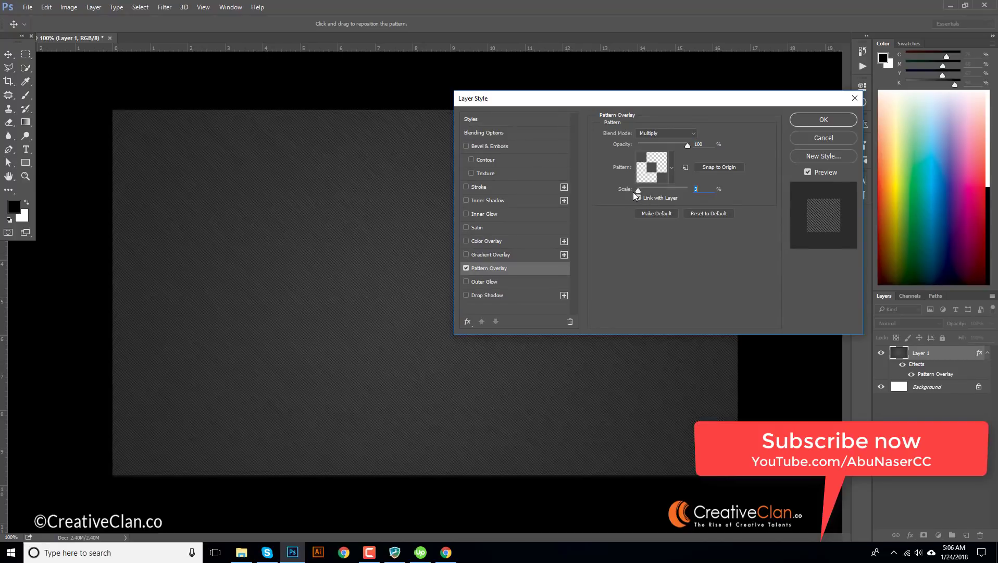
{"action": "left_click_drag", "start_coordinate": [639, 190], "coordinate": [623, 197]}
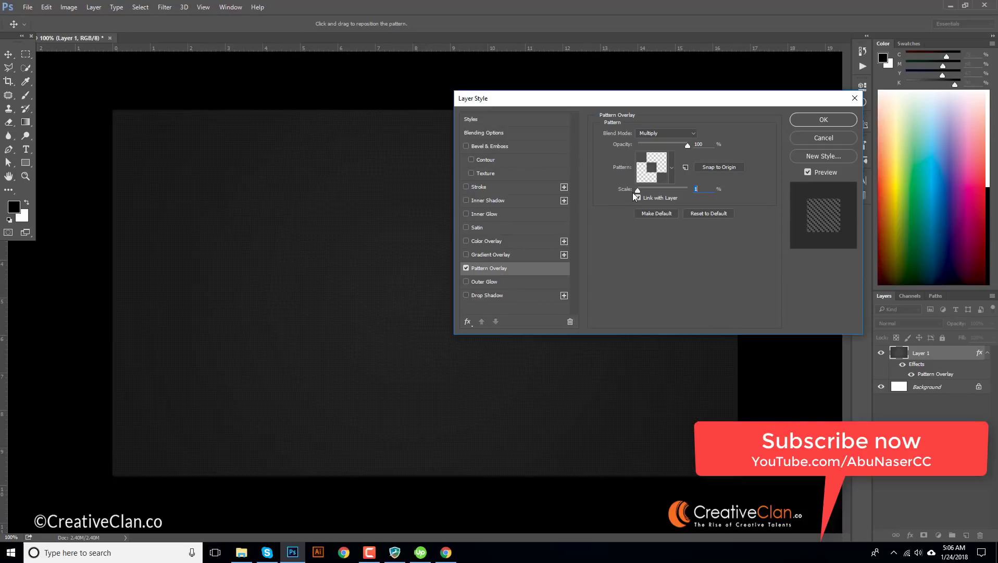
{"action": "left_click_drag", "start_coordinate": [634, 193], "coordinate": [640, 194]}
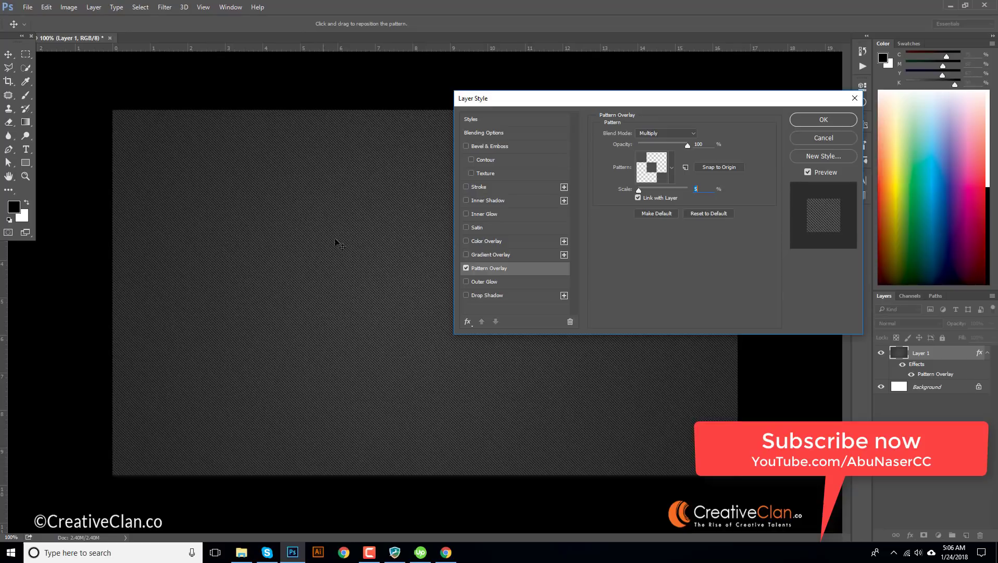
{"action": "left_click", "coordinate": [838, 142]}
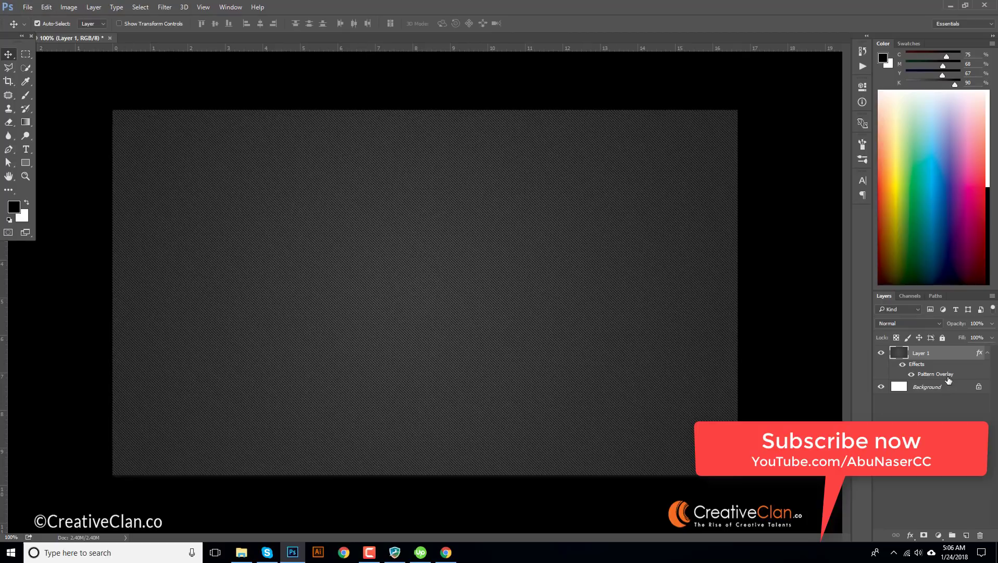
Step: Remove the Pattern Overlay effect from Layer 1
{"action": "left_click_drag", "start_coordinate": [937, 375], "coordinate": [980, 535]}
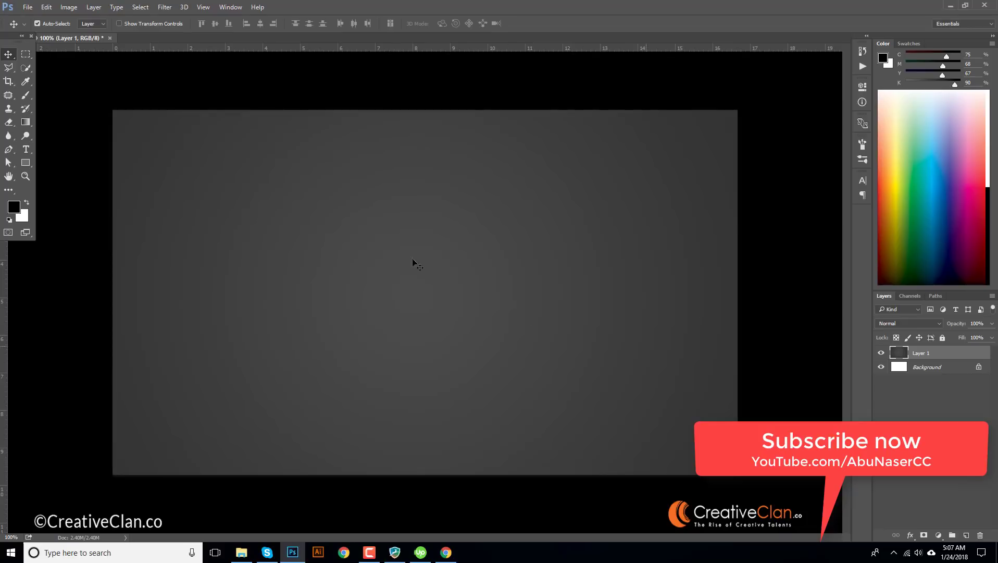
{"action": "left_click", "coordinate": [27, 8]}
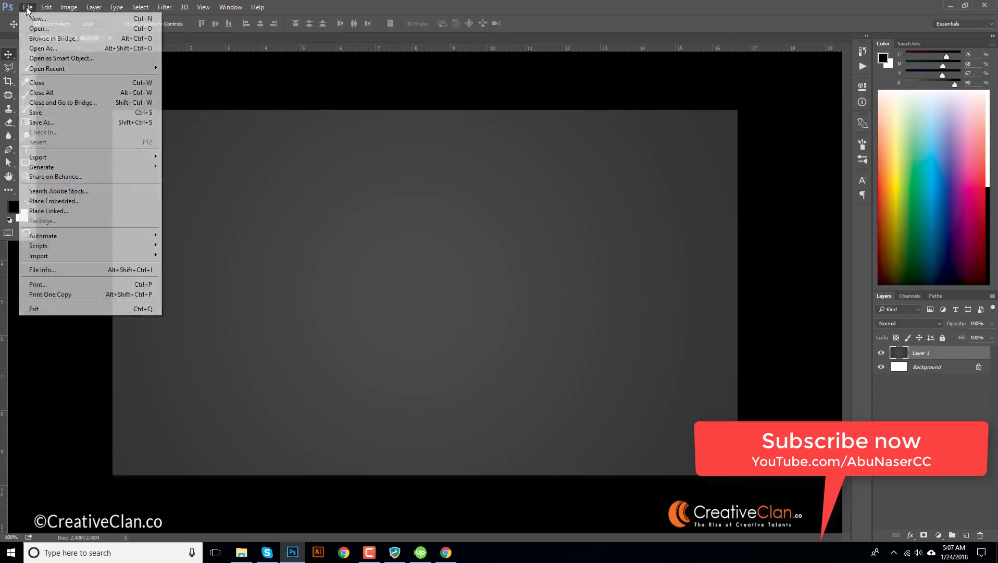
{"action": "left_click", "coordinate": [69, 7]}
Step: Delete the checker, orange and dot pattern presets, then cancel the Layer Style dialog
{"action": "left_click", "coordinate": [945, 352]}
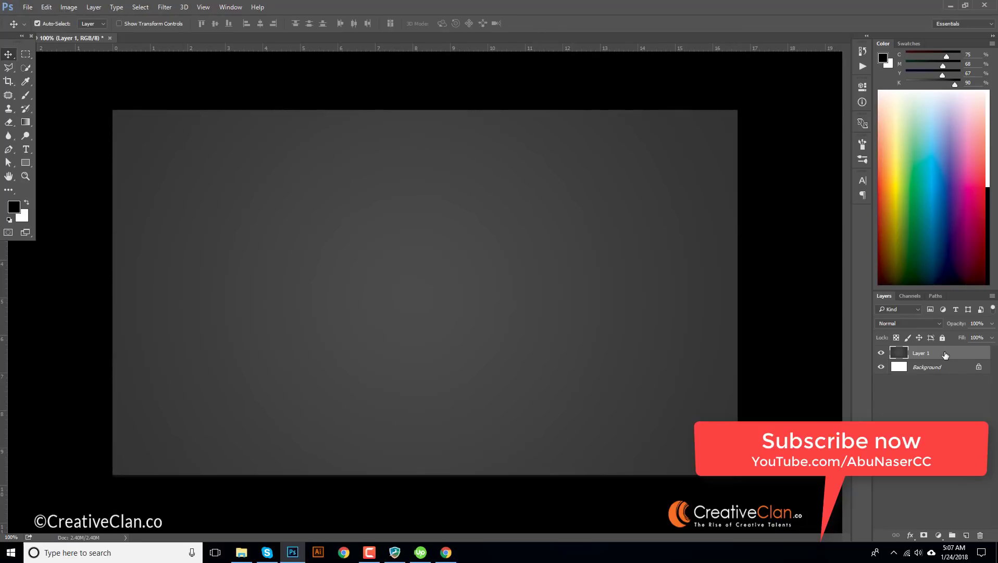
{"action": "double_click", "coordinate": [894, 353]}
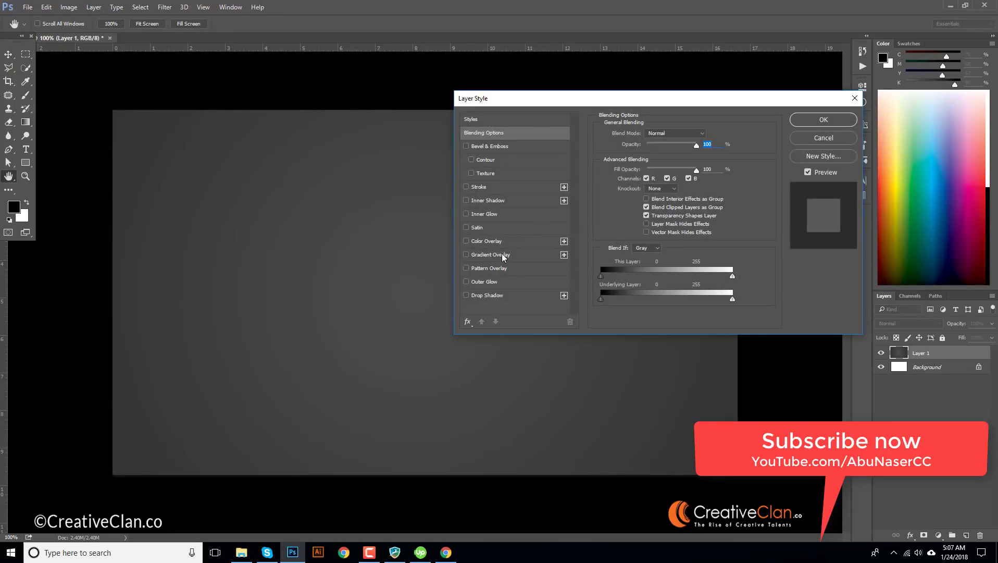
{"action": "left_click", "coordinate": [495, 269]}
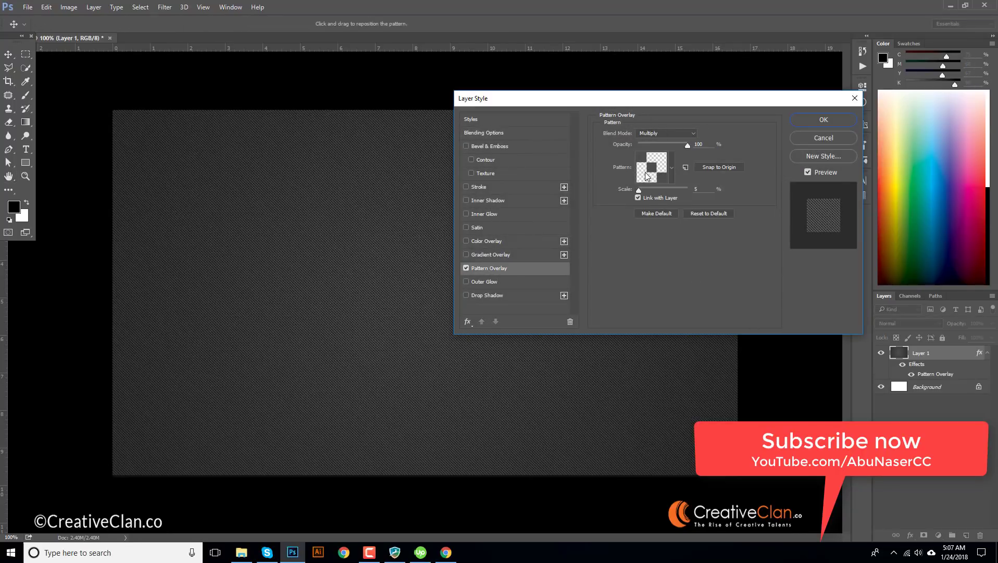
{"action": "left_click", "coordinate": [671, 169]}
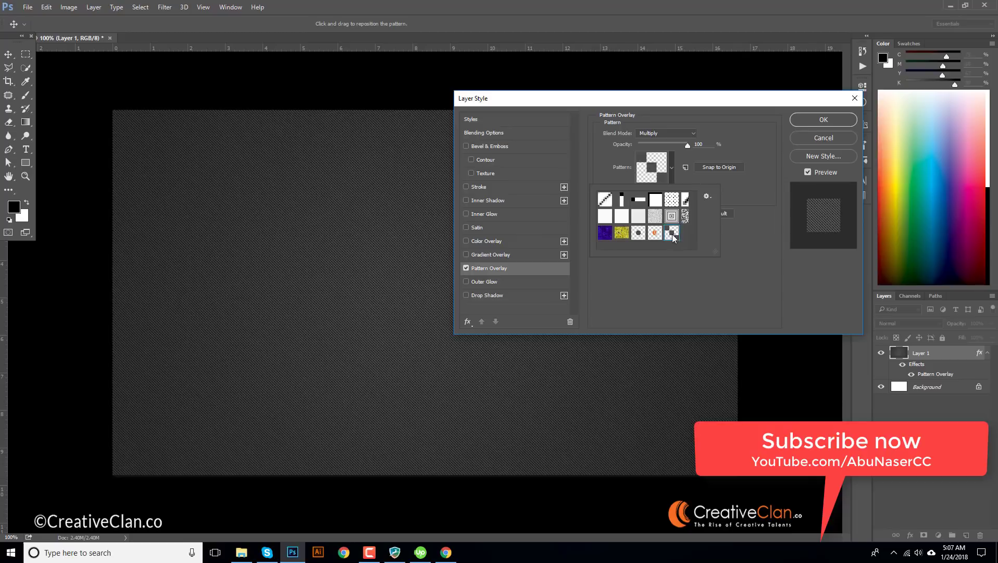
{"action": "right_click", "coordinate": [672, 233]}
{"action": "left_click", "coordinate": [704, 265]}
{"action": "right_click", "coordinate": [655, 233]}
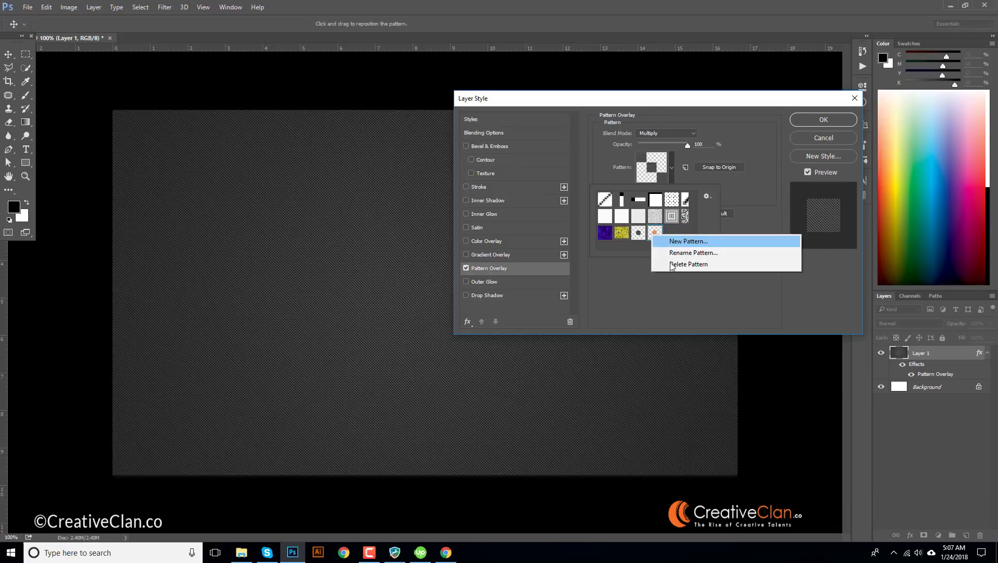
{"action": "left_click", "coordinate": [677, 264]}
{"action": "right_click", "coordinate": [638, 233]}
{"action": "left_click", "coordinate": [659, 263]}
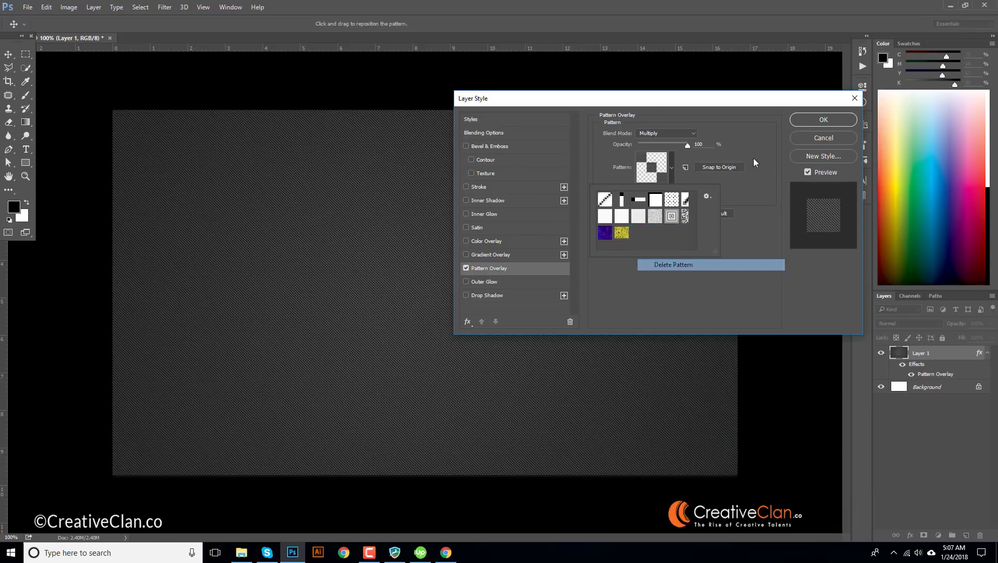
{"action": "left_click", "coordinate": [823, 133]}
{"action": "left_click", "coordinate": [823, 134]}
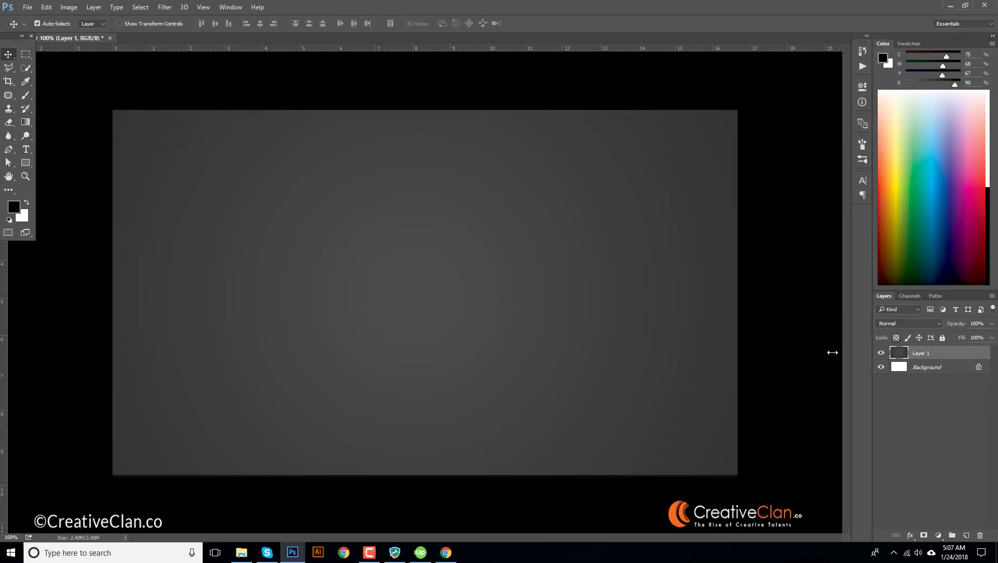
Step: Create a new white document with width 100 and height 100 pixels
{"action": "left_click", "coordinate": [28, 6]}
{"action": "left_click", "coordinate": [35, 20]}
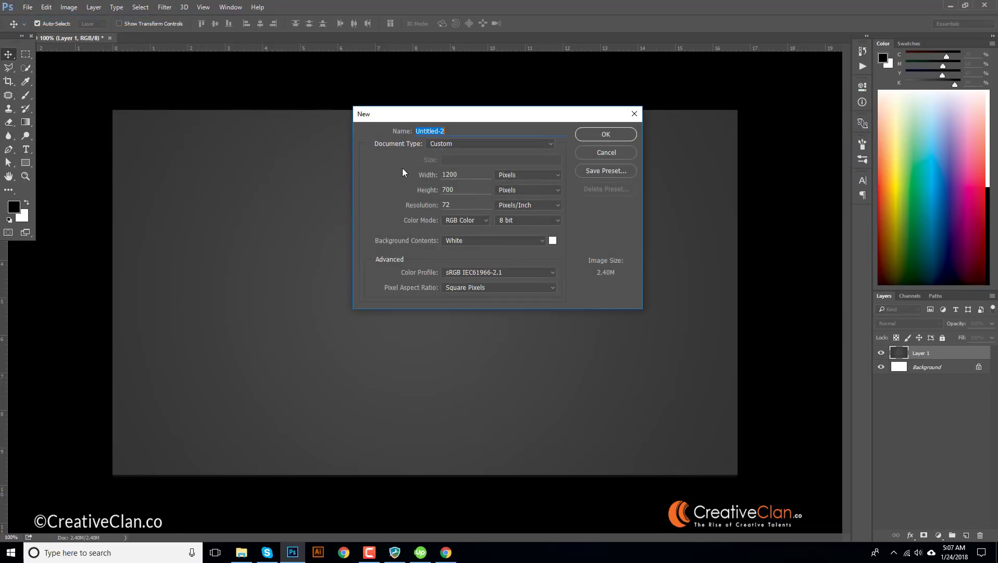
{"action": "double_click", "coordinate": [470, 177]}
{"action": "type", "text": "100"}
{"action": "double_click", "coordinate": [471, 189]}
{"action": "type", "text": "100"}
{"action": "left_click", "coordinate": [506, 173]}
{"action": "left_click", "coordinate": [477, 209]}
{"action": "left_click", "coordinate": [604, 136]}
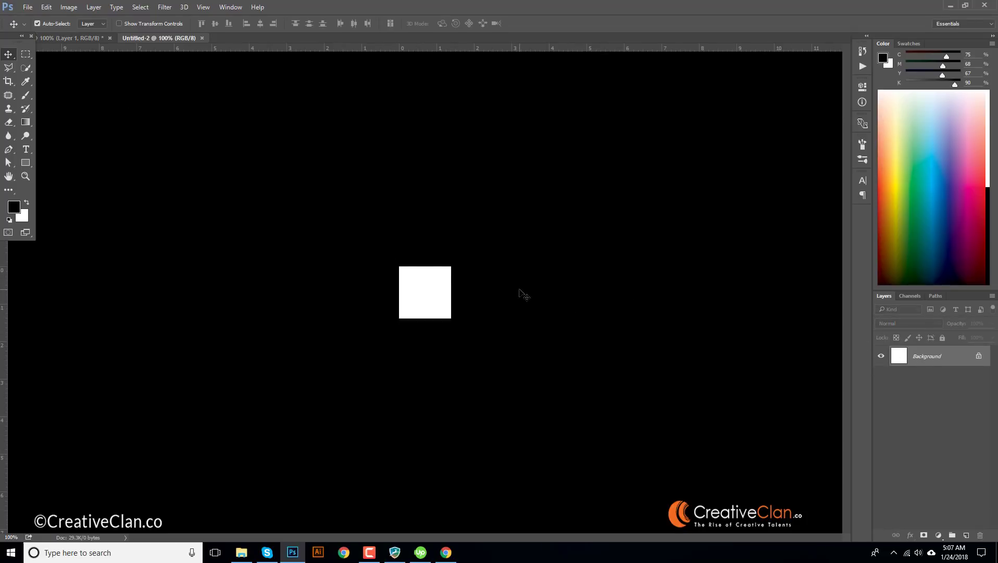
Step: Draw a black square in the top-left corner and copy it twice diagonally down-right
{"action": "key", "text": "ctrl+plus"}
{"action": "key", "text": "ctrl+plus"}
{"action": "key", "text": "ctrl+plus"}
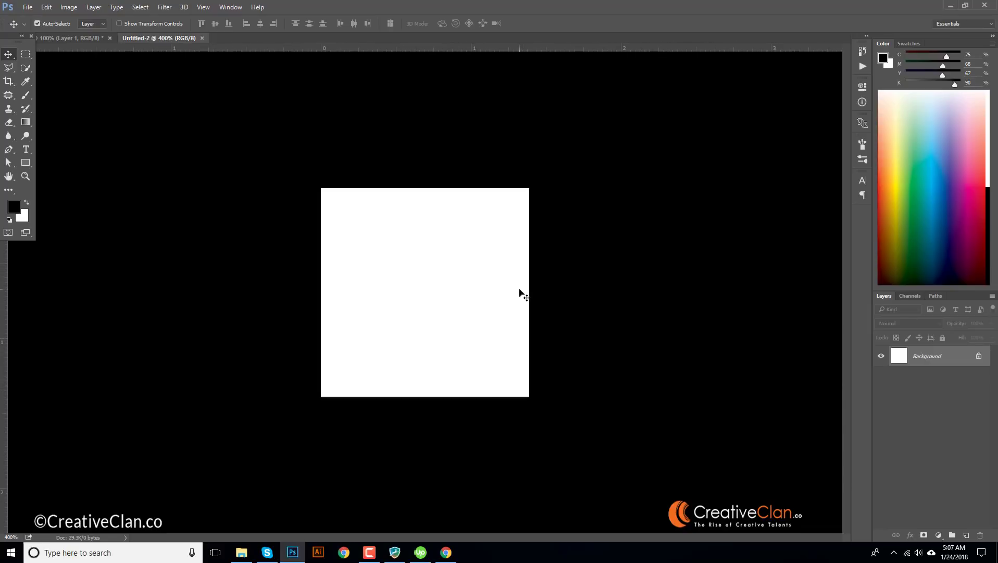
{"action": "left_click", "coordinate": [25, 162]}
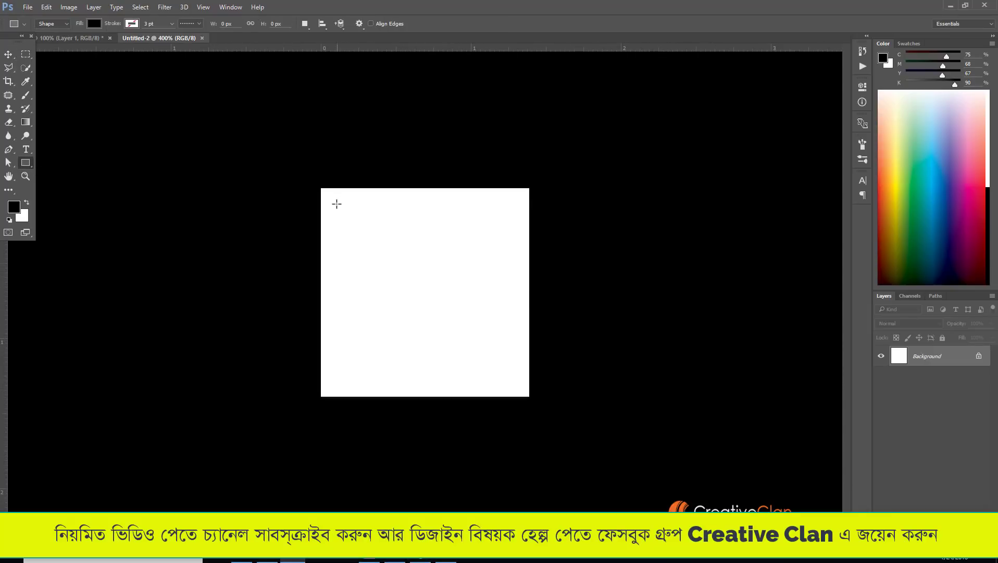
{"action": "left_click_drag", "start_coordinate": [319, 188], "coordinate": [358, 224]}
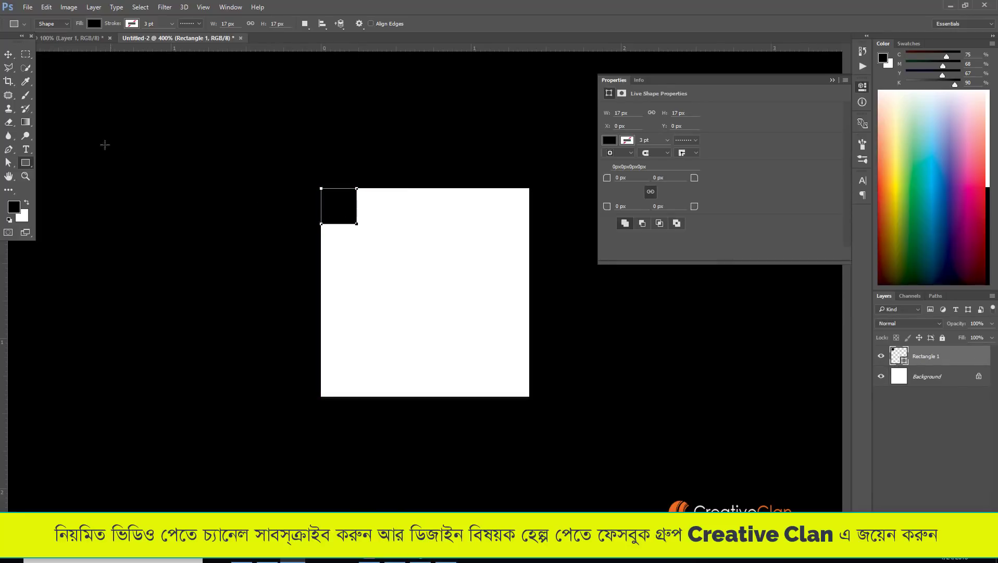
{"action": "left_click", "coordinate": [9, 54]}
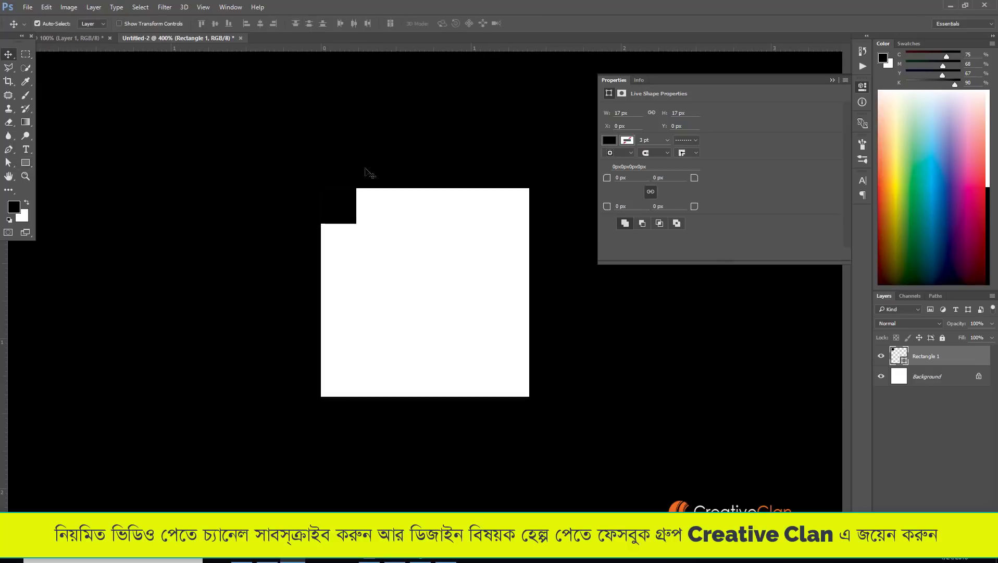
{"action": "left_click_drag", "start_coordinate": [339, 205], "coordinate": [374, 241]}
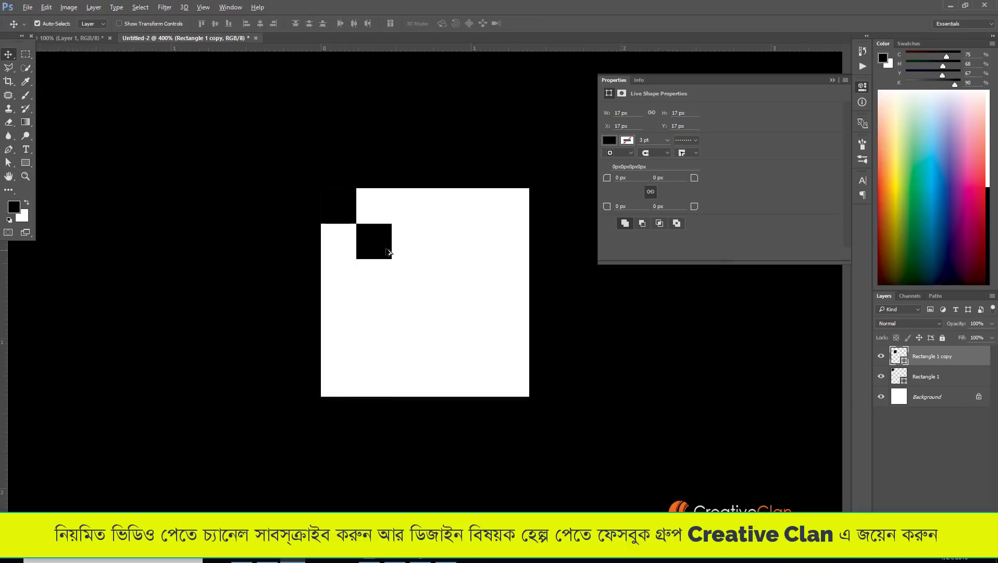
{"action": "left_click_drag", "start_coordinate": [387, 254], "coordinate": [422, 291]}
Step: Scale all three squares together so they span the tile corner to corner
{"action": "left_click", "coordinate": [381, 250], "text": "shift"}
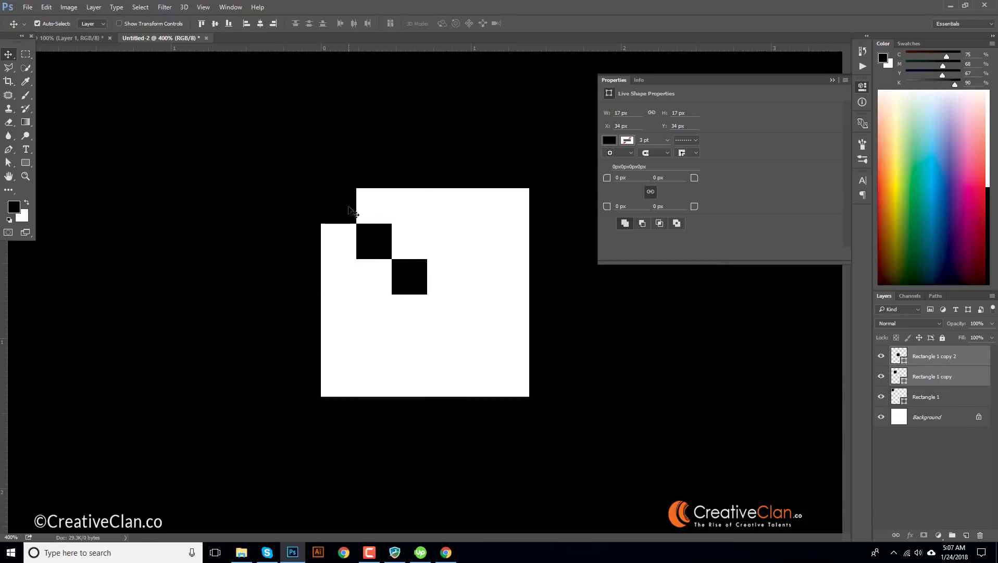
{"action": "left_click", "coordinate": [350, 210], "text": "shift"}
{"action": "key", "text": "ctrl+t"}
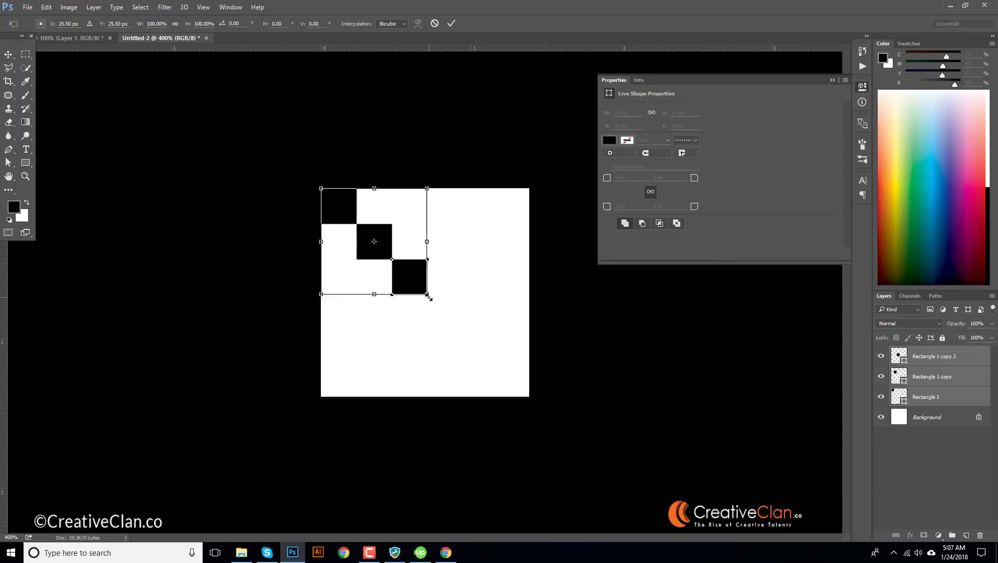
{"action": "left_click_drag", "start_coordinate": [428, 296], "coordinate": [536, 392]}
{"action": "key", "text": "Return"}
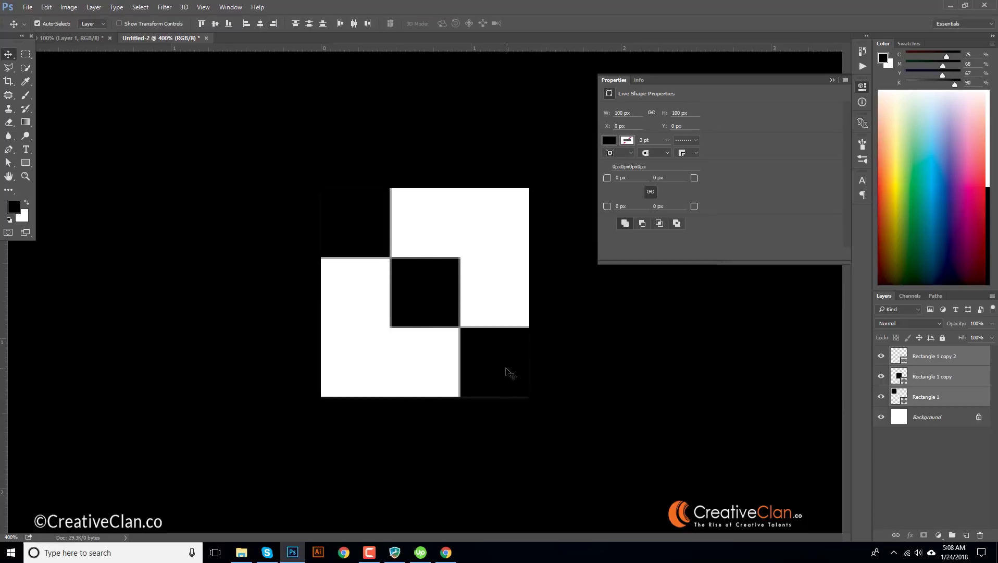
{"action": "key", "text": "ctrl+minus"}
{"action": "key", "text": "ctrl+minus"}
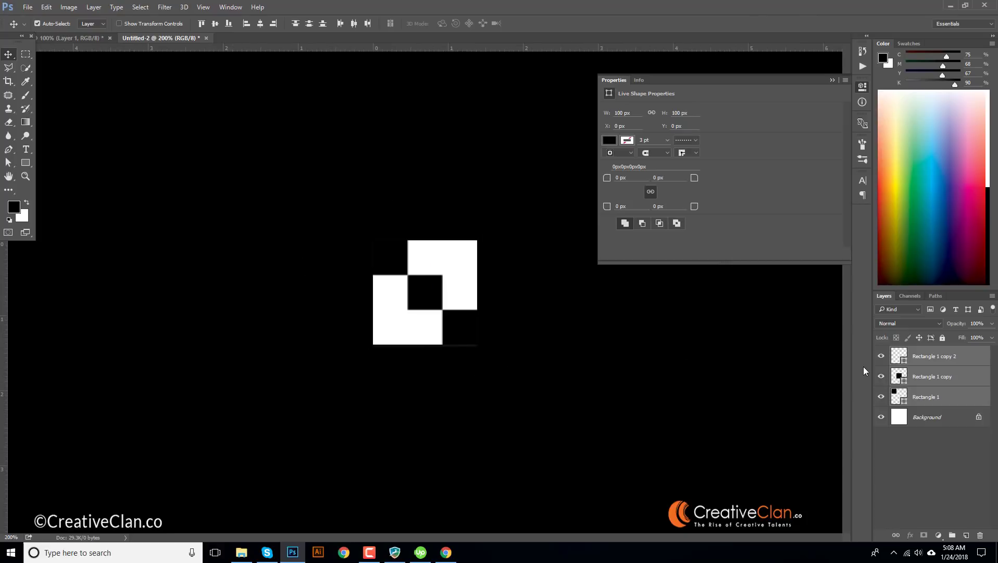
Step: Hide the white background, define the tile as Pattern 1, and return to the gradient document
{"action": "left_click", "coordinate": [881, 417]}
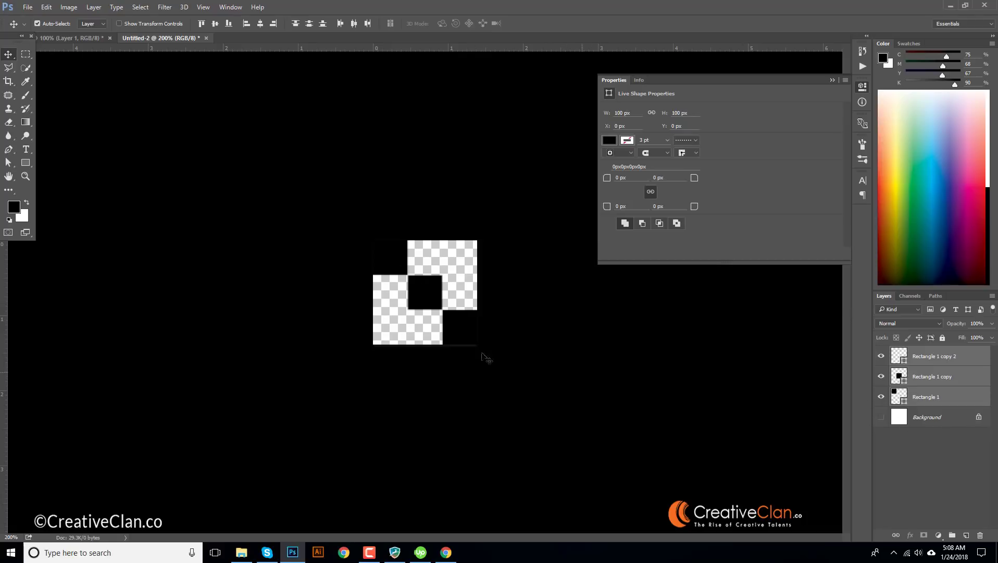
{"action": "left_click", "coordinate": [47, 9]}
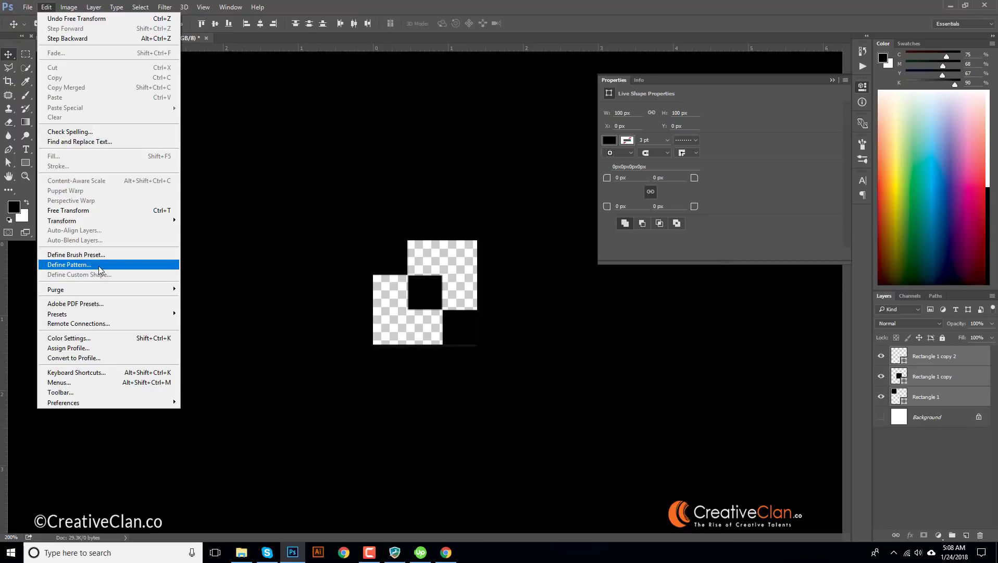
{"action": "left_click", "coordinate": [83, 265]}
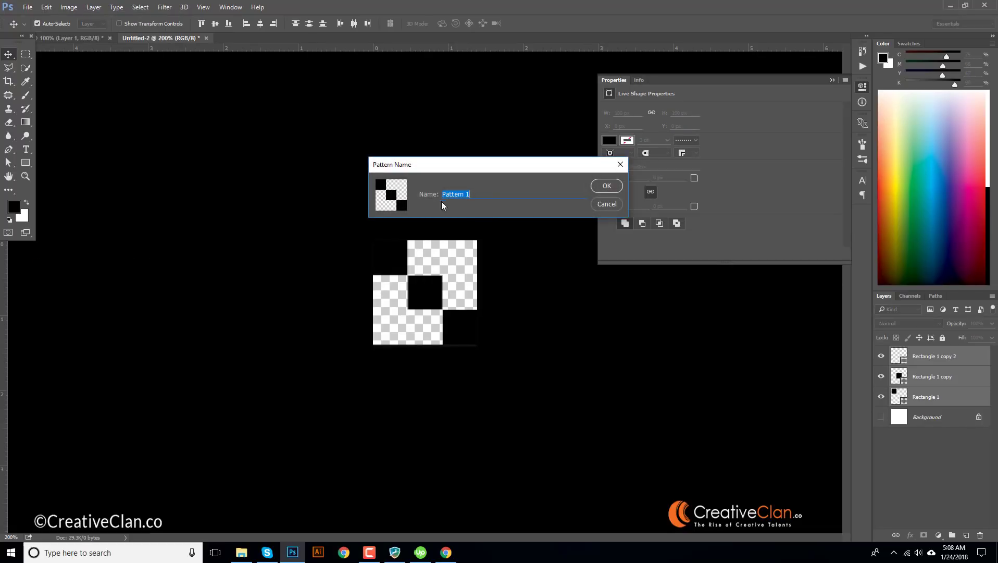
{"action": "left_click", "coordinate": [606, 186]}
{"action": "left_click", "coordinate": [70, 38]}
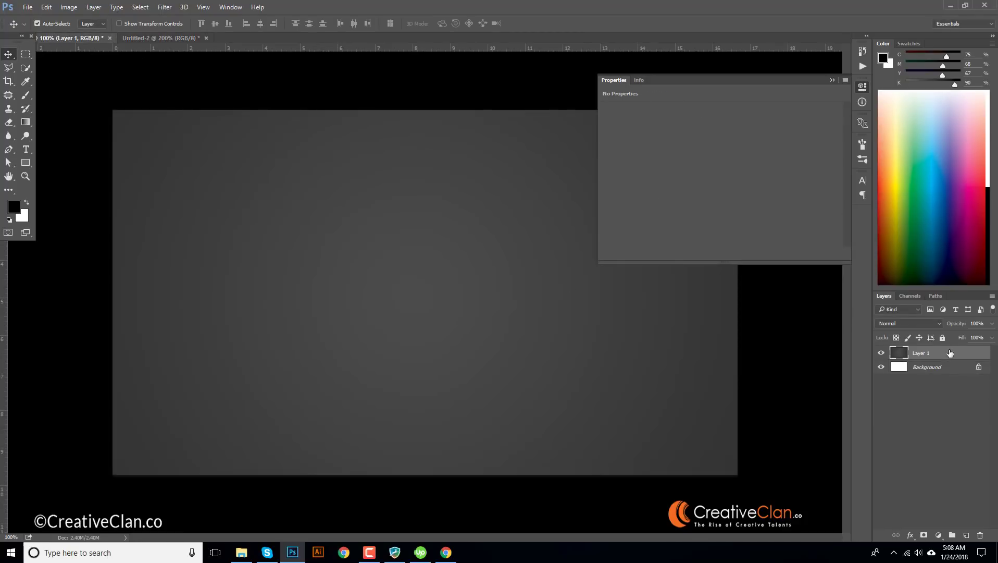
Step: Give Layer 1 a Pattern Overlay using the new diagonal-square pattern at a small scale
{"action": "double_click", "coordinate": [952, 353]}
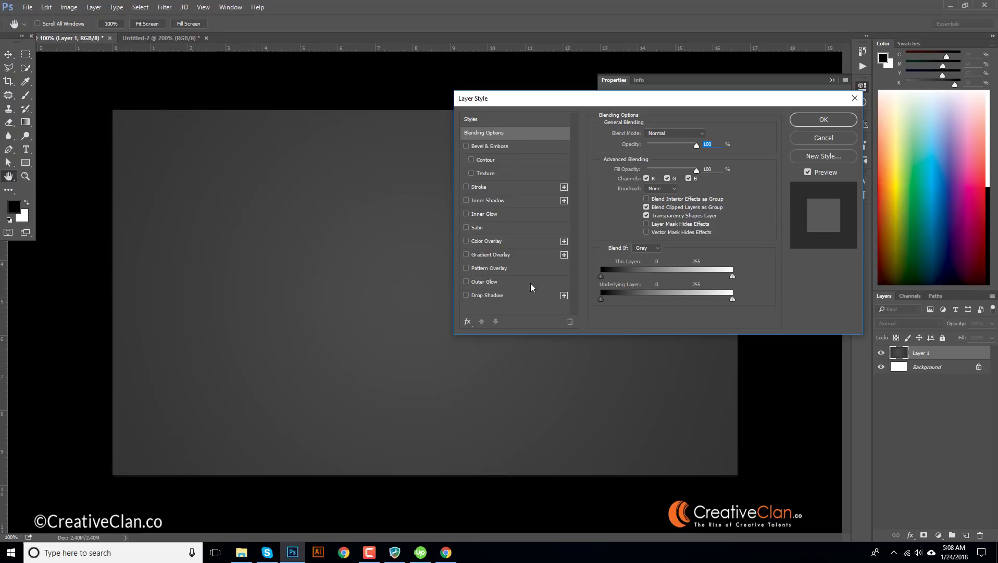
{"action": "left_click", "coordinate": [833, 137]}
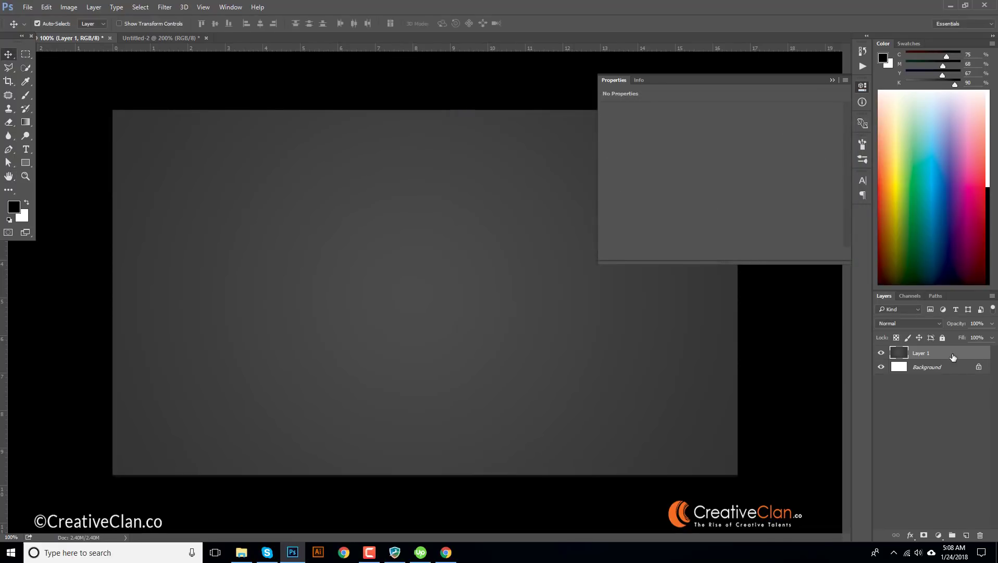
{"action": "right_click", "coordinate": [954, 357]}
{"action": "left_click", "coordinate": [846, 75]}
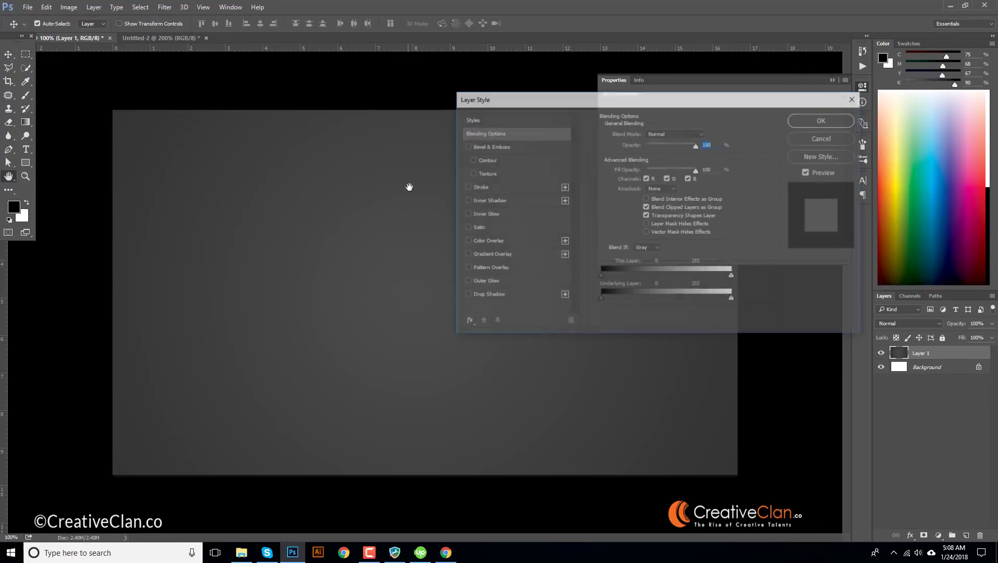
{"action": "left_click", "coordinate": [484, 268]}
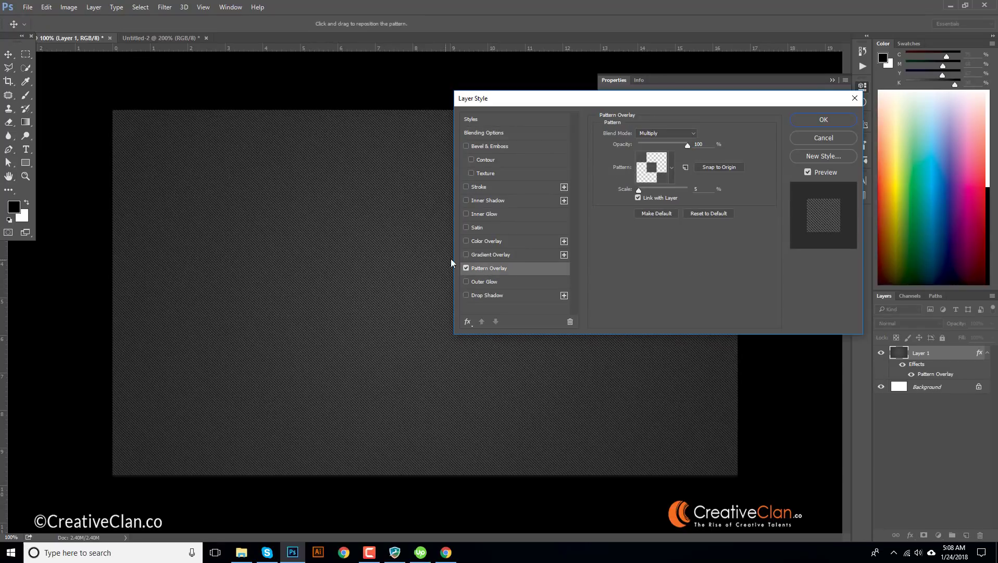
{"action": "left_click", "coordinate": [671, 168]}
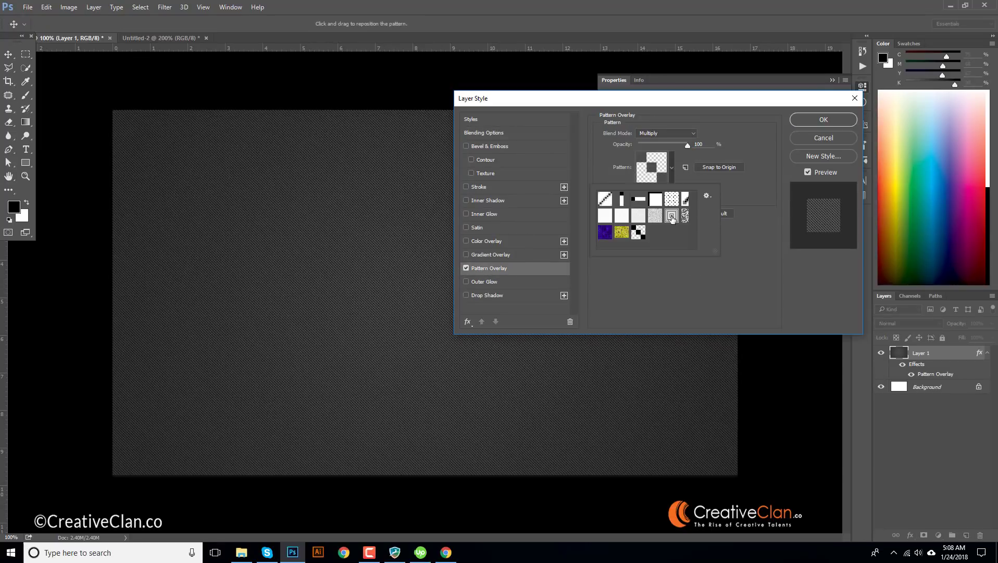
{"action": "left_click", "coordinate": [638, 232]}
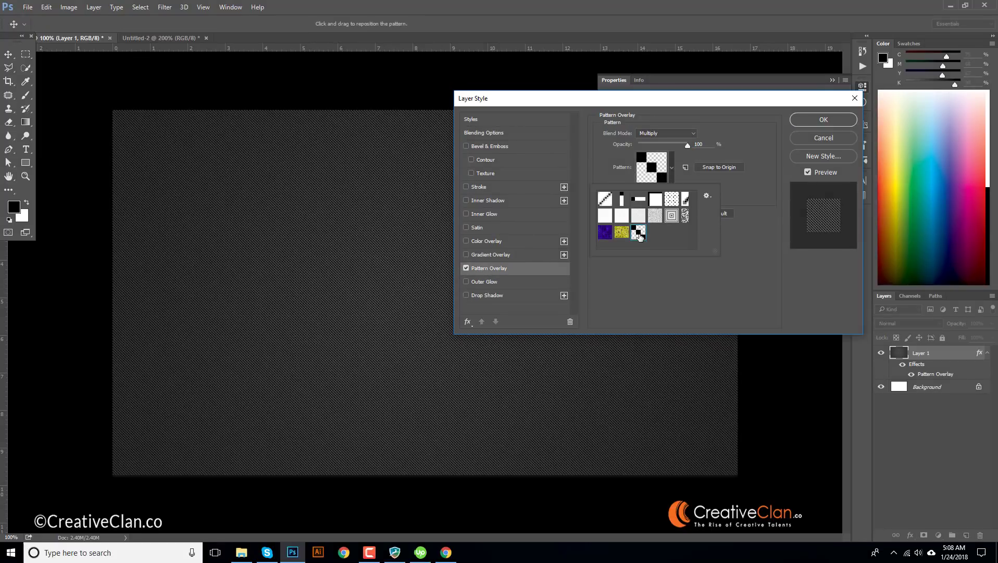
{"action": "left_click", "coordinate": [602, 171]}
{"action": "mouse_move", "coordinate": [639, 191]}
{"action": "left_mouse_down"}
{"action": "mouse_move", "coordinate": [694, 195]}
{"action": "mouse_move", "coordinate": [629, 202]}
{"action": "mouse_move", "coordinate": [654, 203]}
{"action": "mouse_move", "coordinate": [639, 203]}
{"action": "left_mouse_up"}
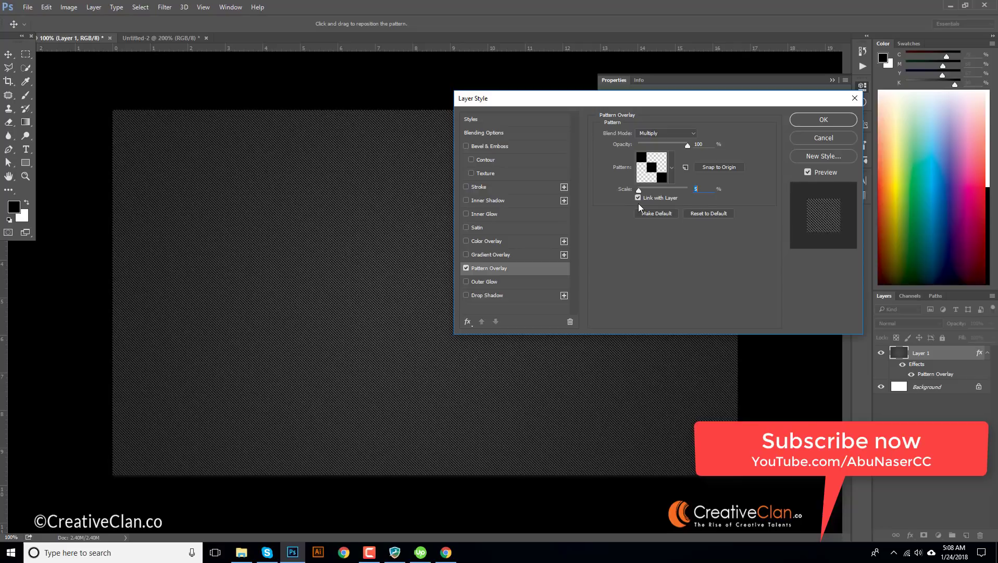
{"action": "left_click", "coordinate": [823, 120]}
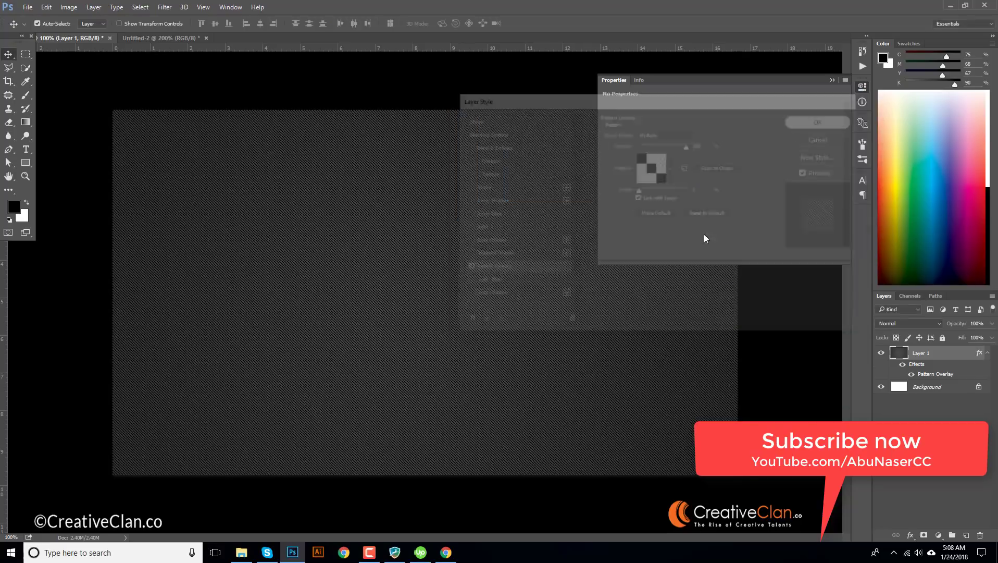
{"action": "key", "text": "ctrl+plus"}
{"action": "key", "text": "ctrl+plus"}
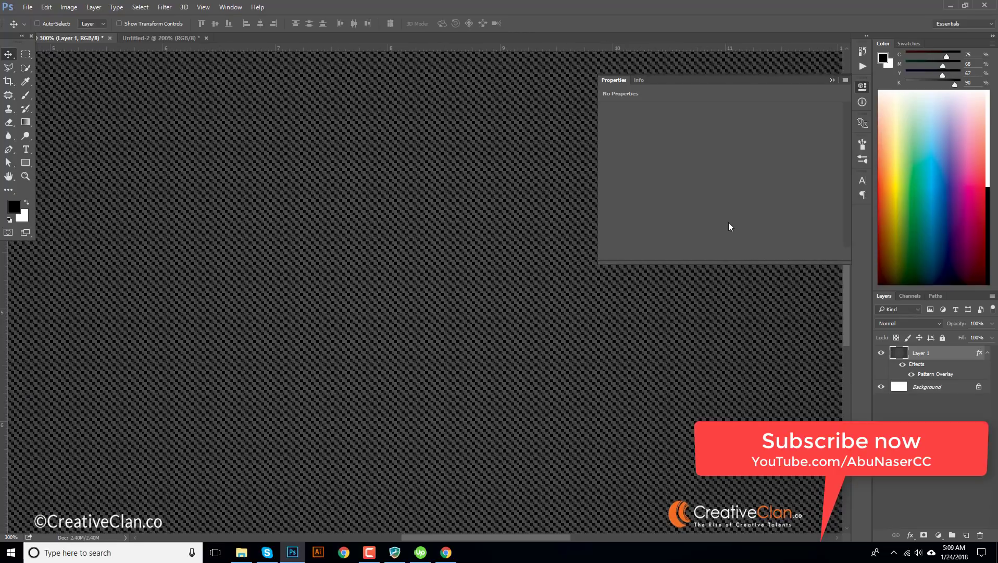
{"action": "key", "text": "ctrl+minus"}
{"action": "key", "text": "ctrl+minus"}
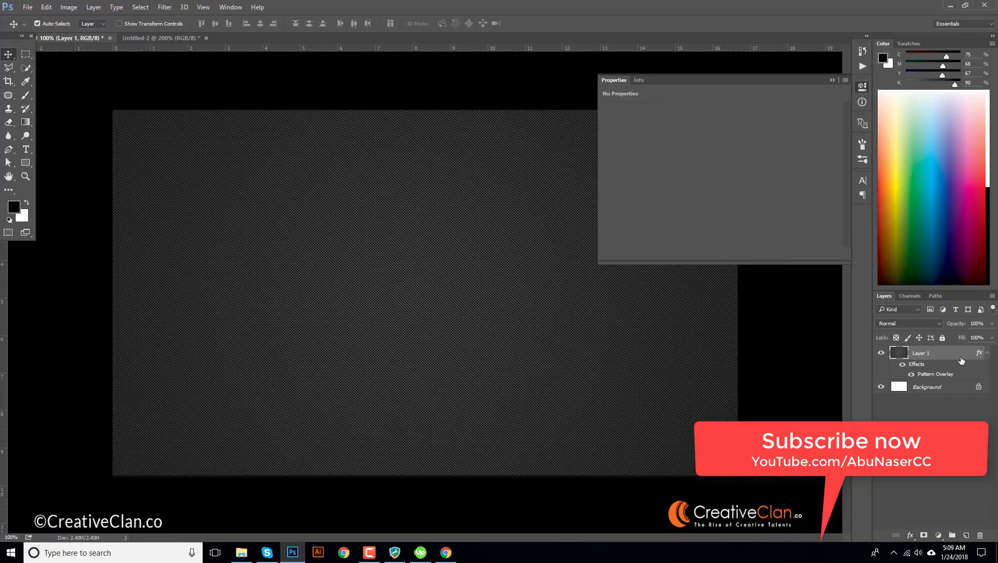
Step: Duplicate Layer 1 and hide the original layer's Pattern Overlay effect
{"action": "key", "text": "ctrl+j"}
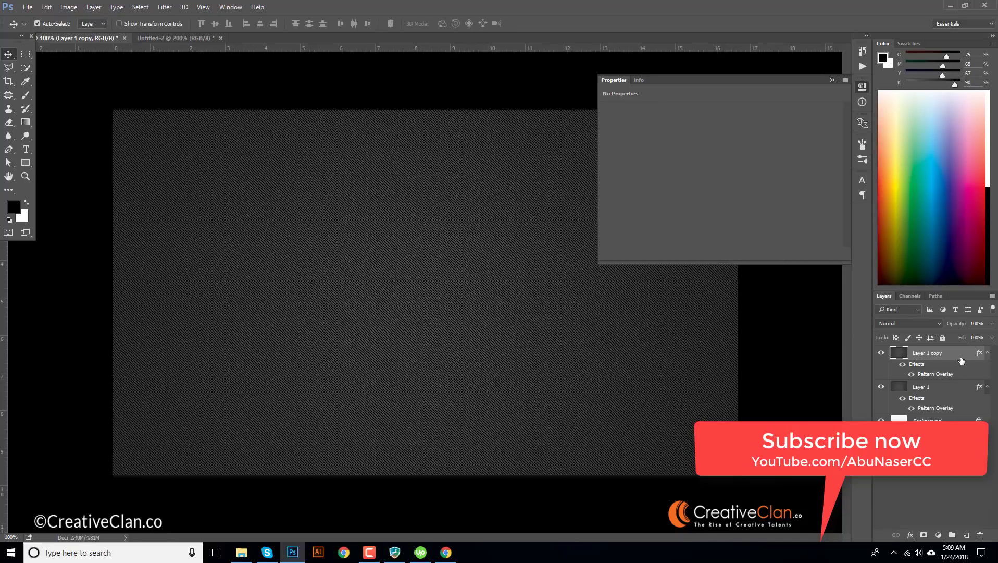
{"action": "left_click", "coordinate": [911, 408]}
{"action": "left_click", "coordinate": [881, 353]}
{"action": "left_click", "coordinate": [881, 353]}
Step: Try a Color Overlay on Layer 1 copy, then cancel it
{"action": "double_click", "coordinate": [963, 376]}
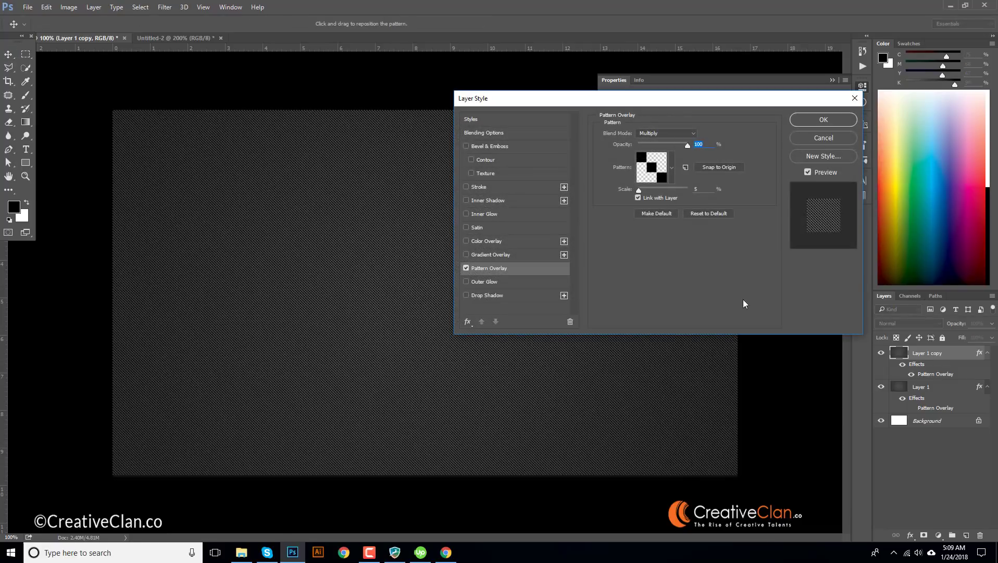
{"action": "left_click", "coordinate": [500, 241]}
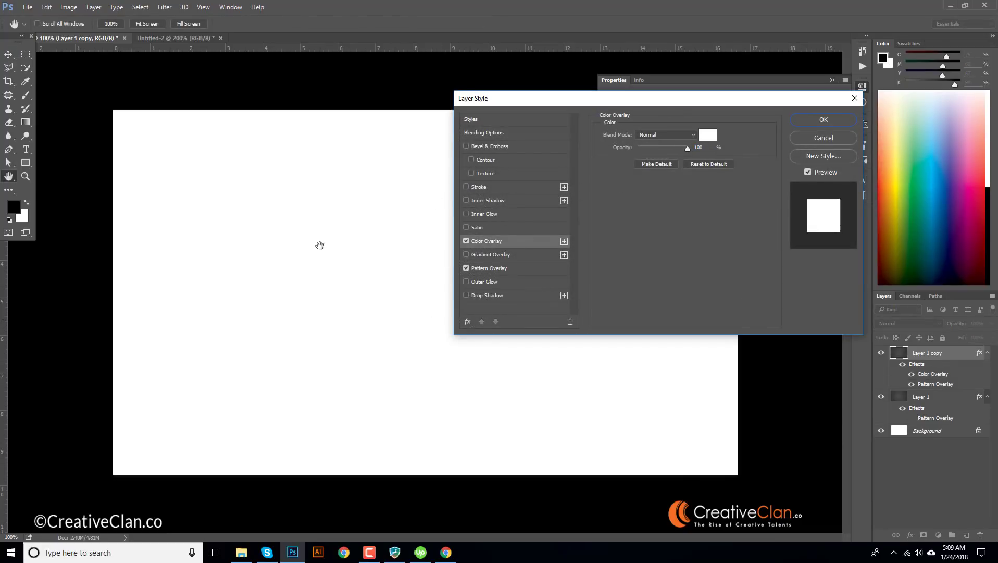
{"action": "left_click", "coordinate": [816, 140]}
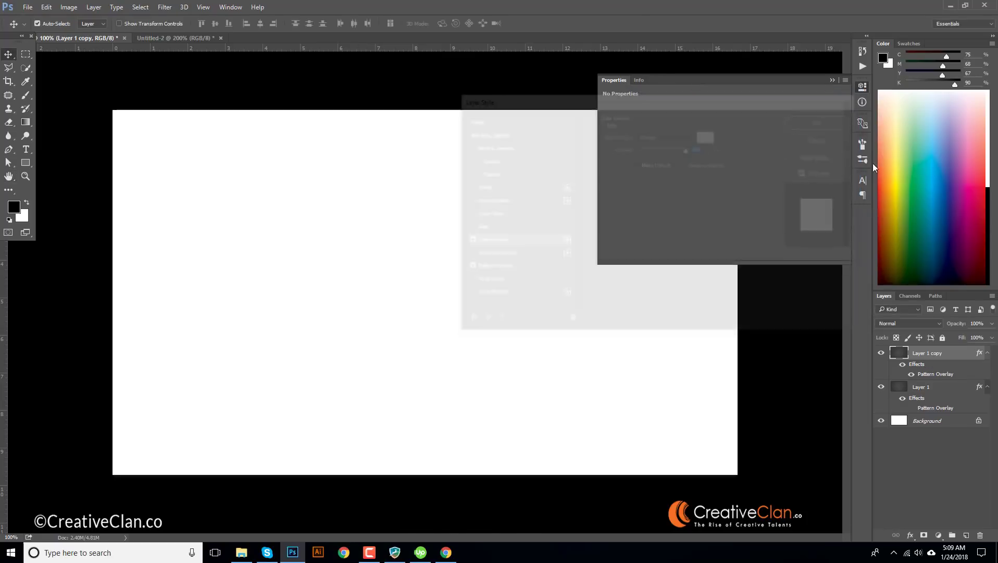
Step: Keep Layer 1 copy at 100% opacity with 0% fill, and convert it to a smart object
{"action": "left_click", "coordinate": [992, 337]}
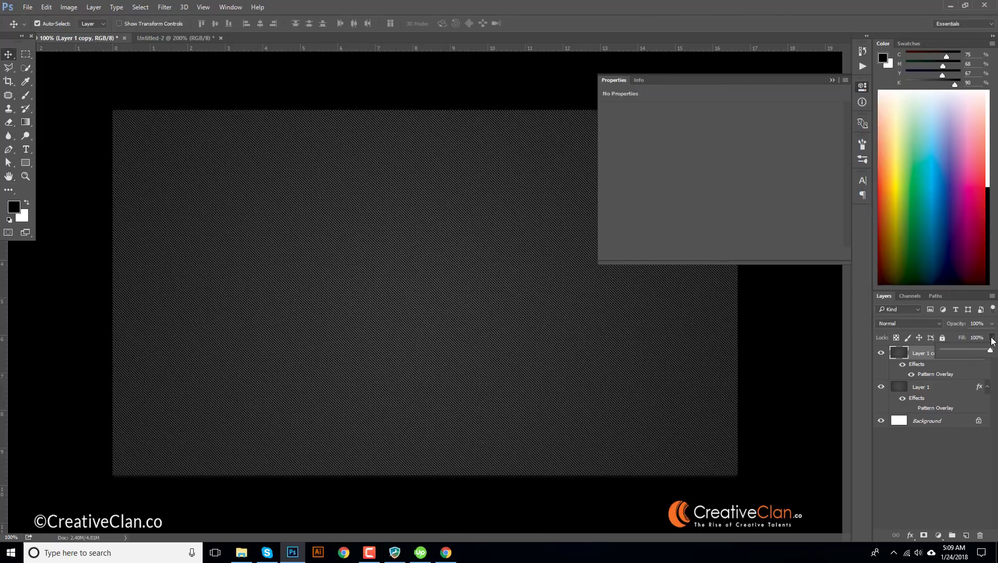
{"action": "left_click", "coordinate": [993, 323]}
{"action": "mouse_move", "coordinate": [990, 337]}
{"action": "left_mouse_down"}
{"action": "mouse_move", "coordinate": [968, 339]}
{"action": "mouse_move", "coordinate": [993, 339]}
{"action": "left_mouse_up"}
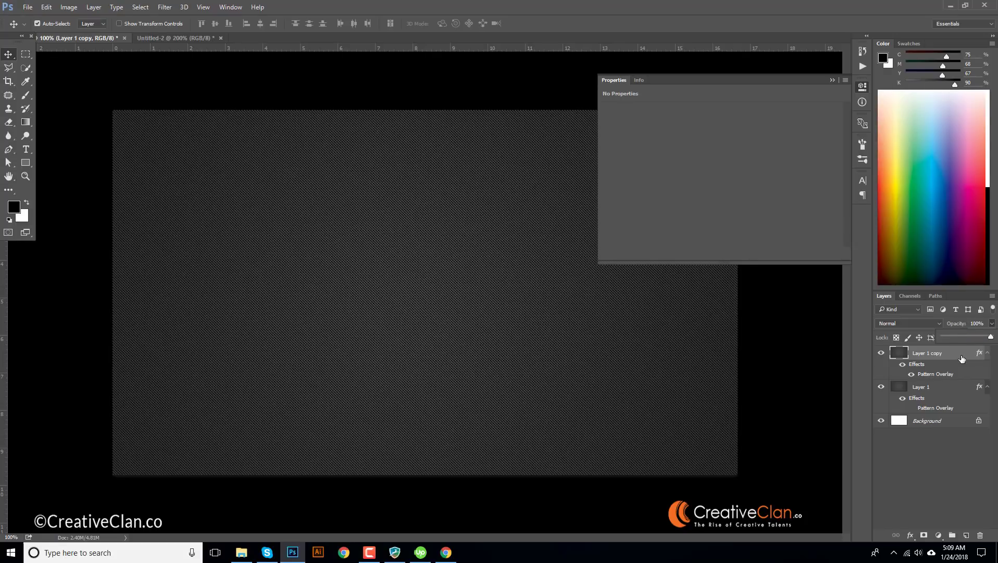
{"action": "left_click", "coordinate": [992, 338]}
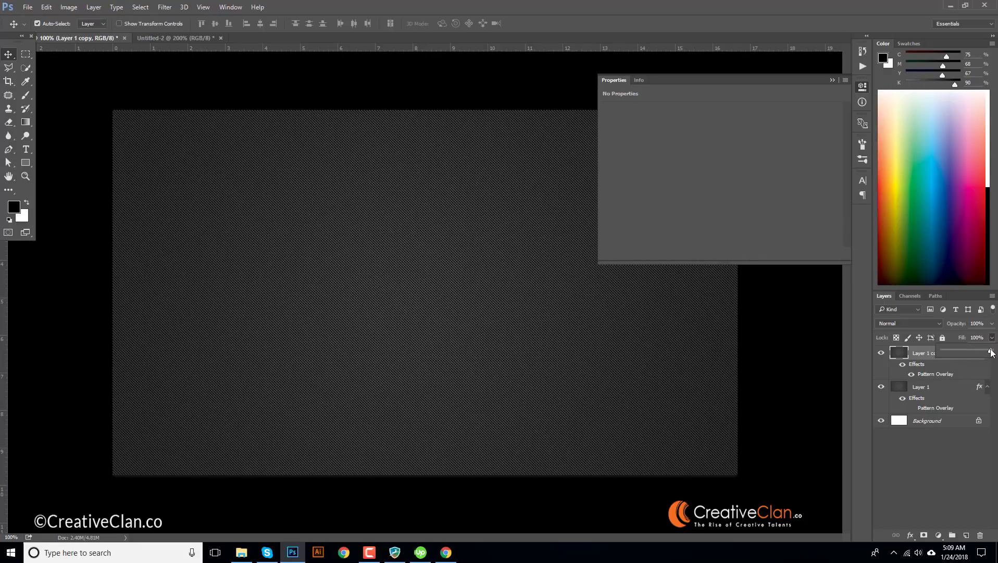
{"action": "left_click_drag", "start_coordinate": [991, 352], "coordinate": [935, 351]}
{"action": "left_click", "coordinate": [961, 369]}
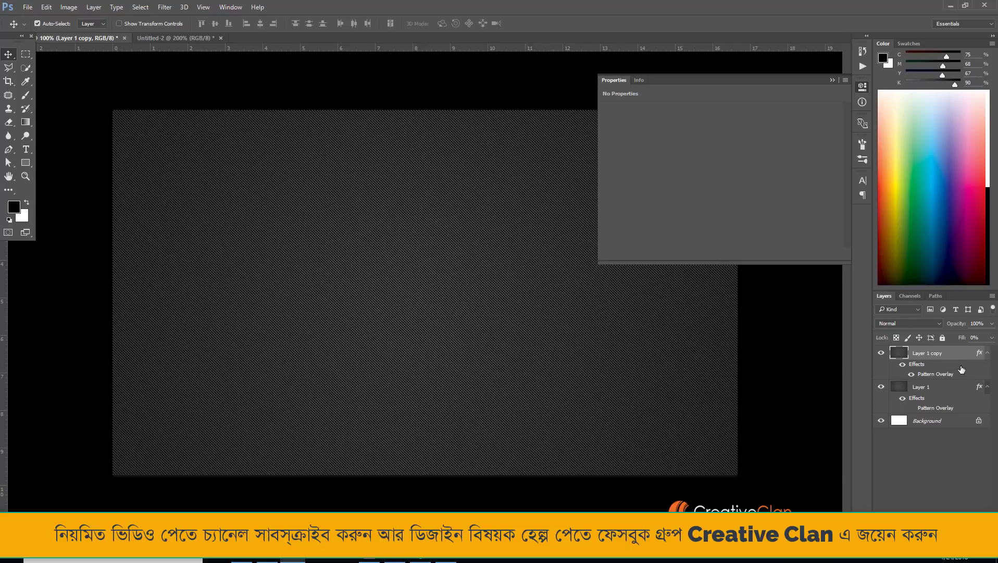
{"action": "right_click", "coordinate": [963, 357]}
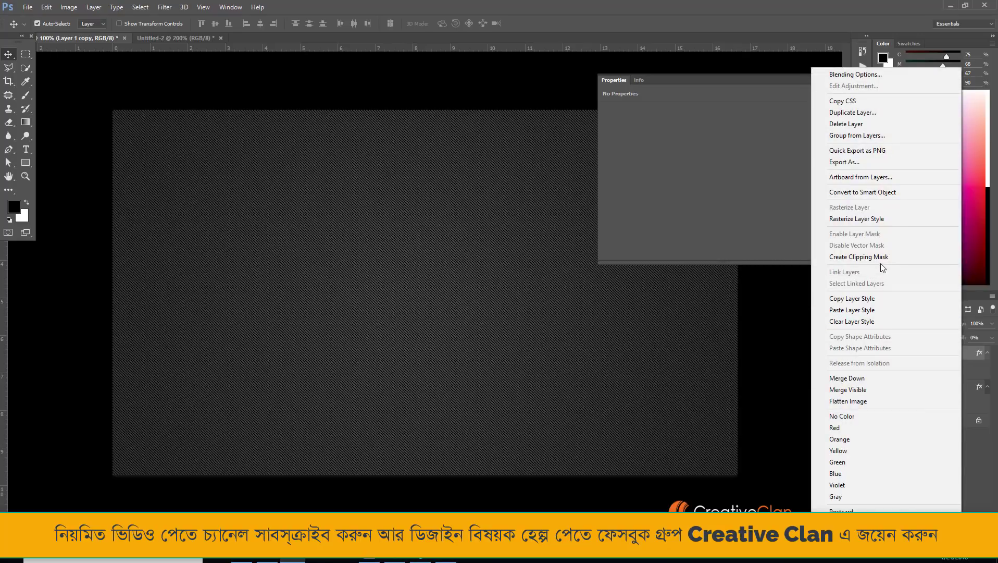
{"action": "left_click", "coordinate": [878, 193]}
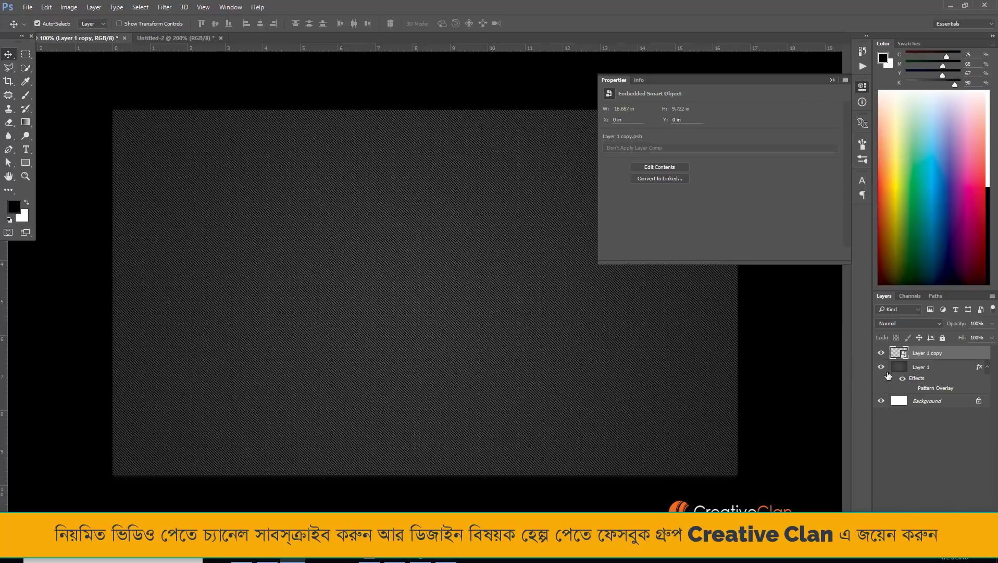
Step: Add a soft pink Color Overlay at 46% opacity to the smart object
{"action": "double_click", "coordinate": [968, 353]}
{"action": "left_click", "coordinate": [480, 241]}
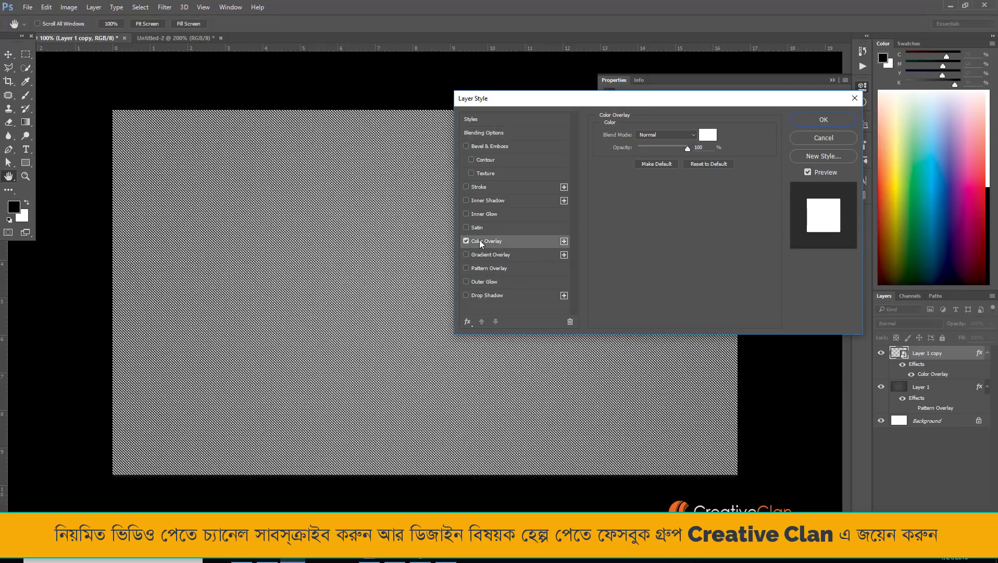
{"action": "left_click_drag", "start_coordinate": [687, 148], "coordinate": [660, 149]}
{"action": "left_click", "coordinate": [708, 135]}
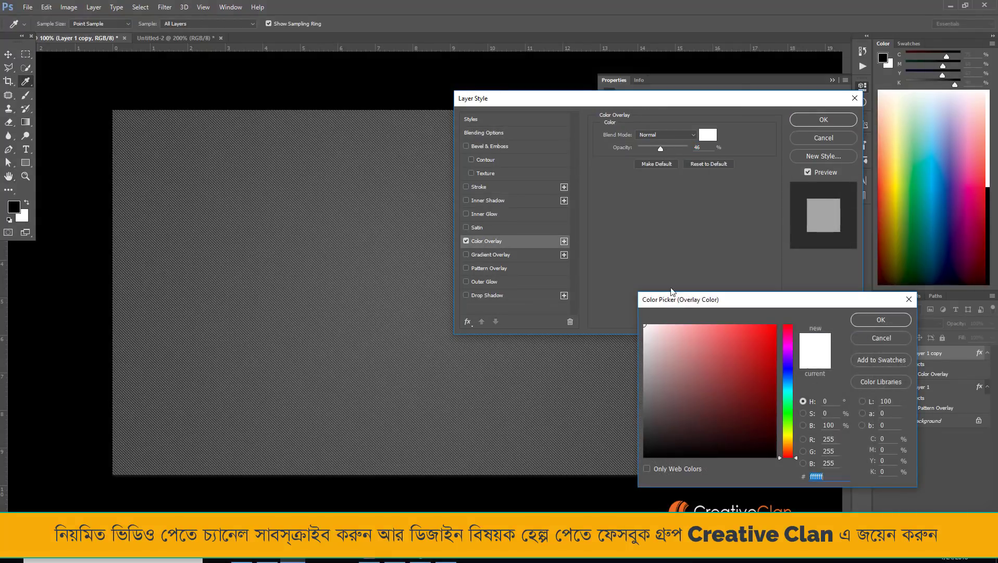
{"action": "left_click", "coordinate": [703, 335]}
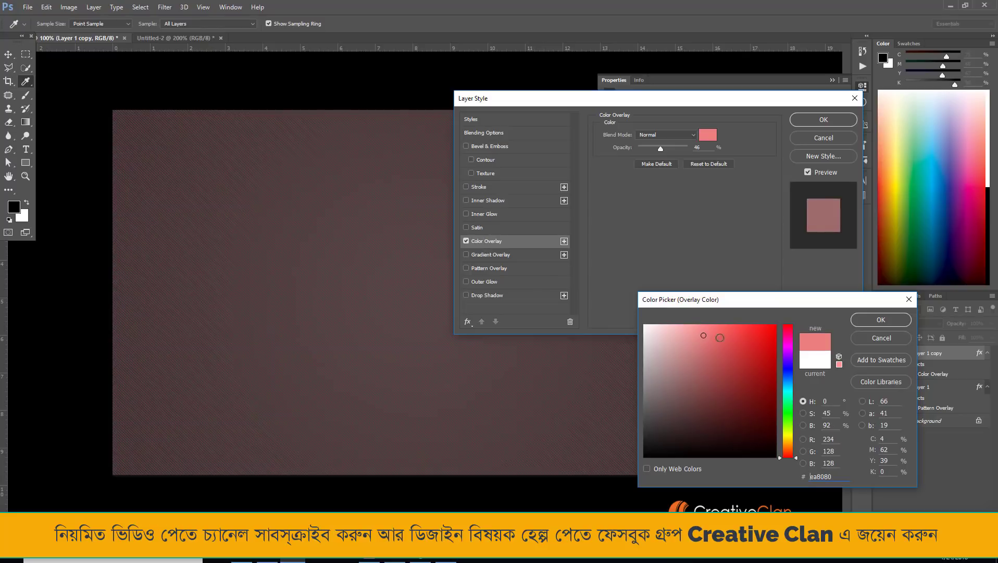
{"action": "left_click", "coordinate": [902, 319]}
{"action": "left_click", "coordinate": [824, 121]}
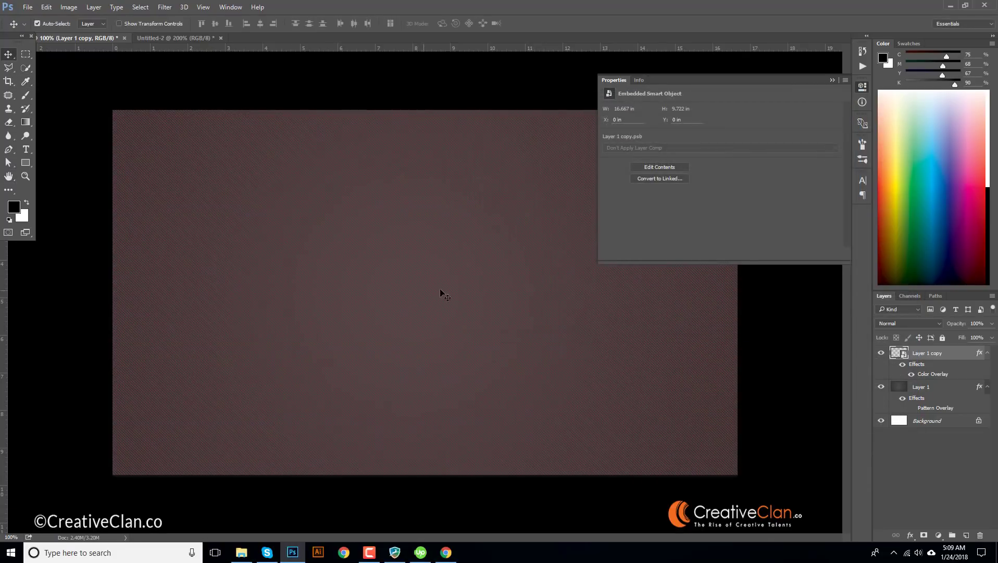
{"action": "left_click", "coordinate": [450, 293], "text": "ctrl"}
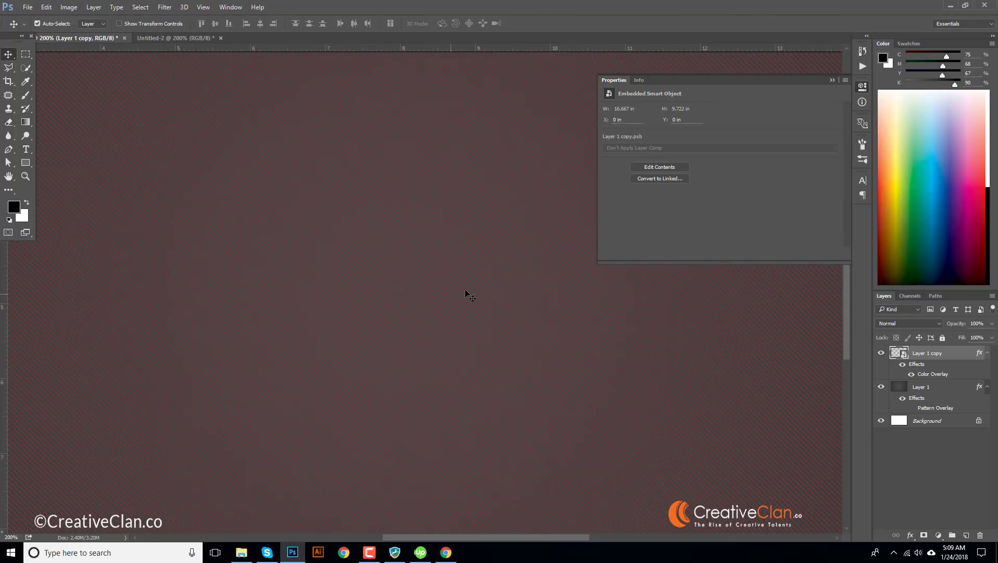
Step: Preview a blue overlay hue, then open the smart object's contents as Layer 1 copy.psb
{"action": "double_click", "coordinate": [952, 375]}
{"action": "left_click", "coordinate": [707, 135]}
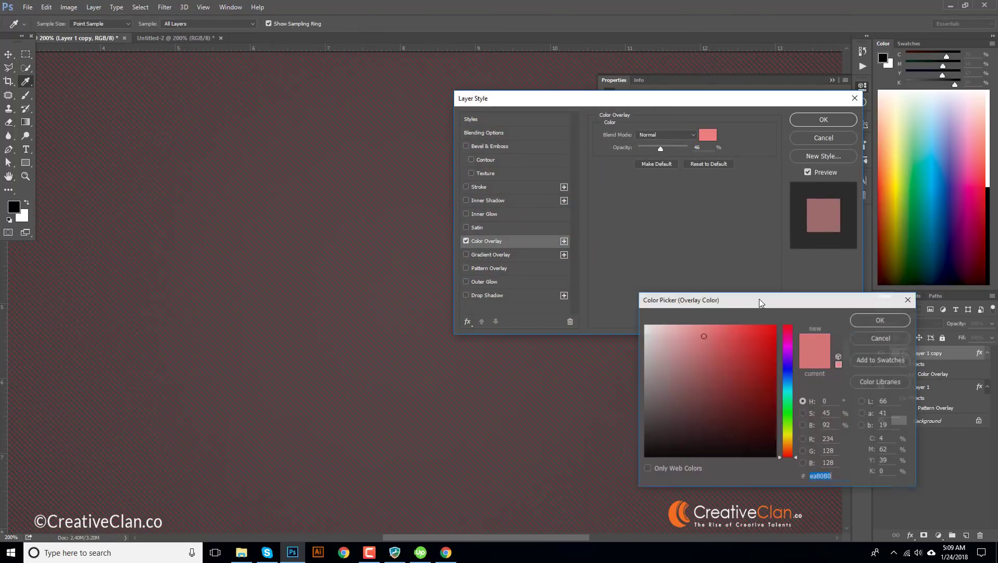
{"action": "left_click", "coordinate": [788, 381]}
{"action": "left_click", "coordinate": [881, 320]}
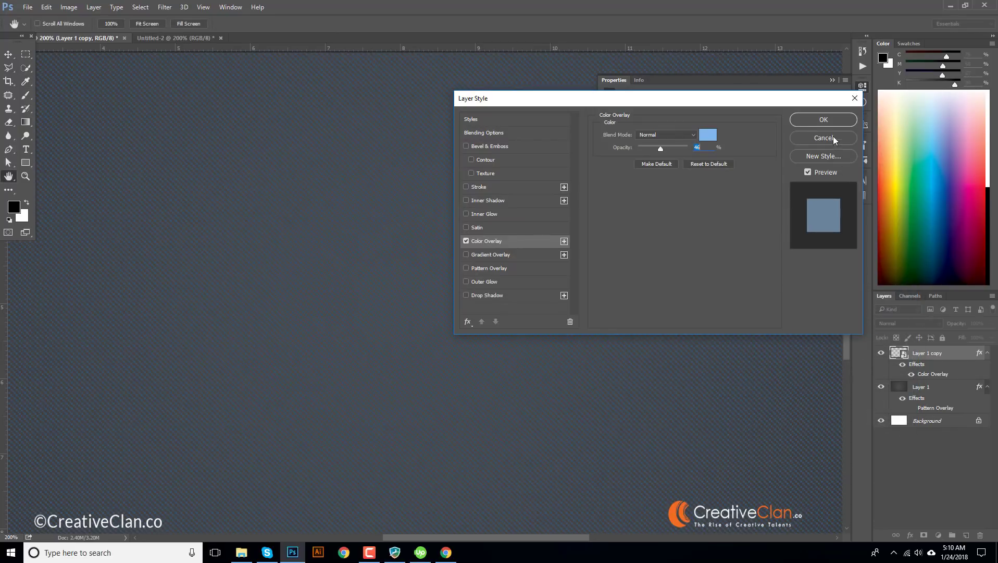
{"action": "left_click", "coordinate": [828, 120]}
{"action": "double_click", "coordinate": [896, 355]}
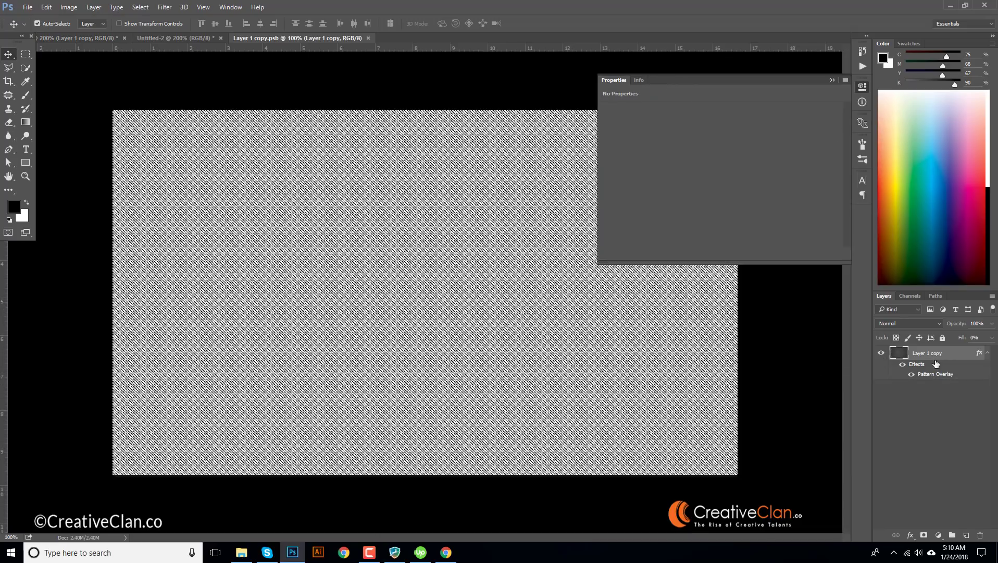
Step: Set the embedded Pattern Overlay scale to 15 and save the smart object
{"action": "double_click", "coordinate": [943, 374]}
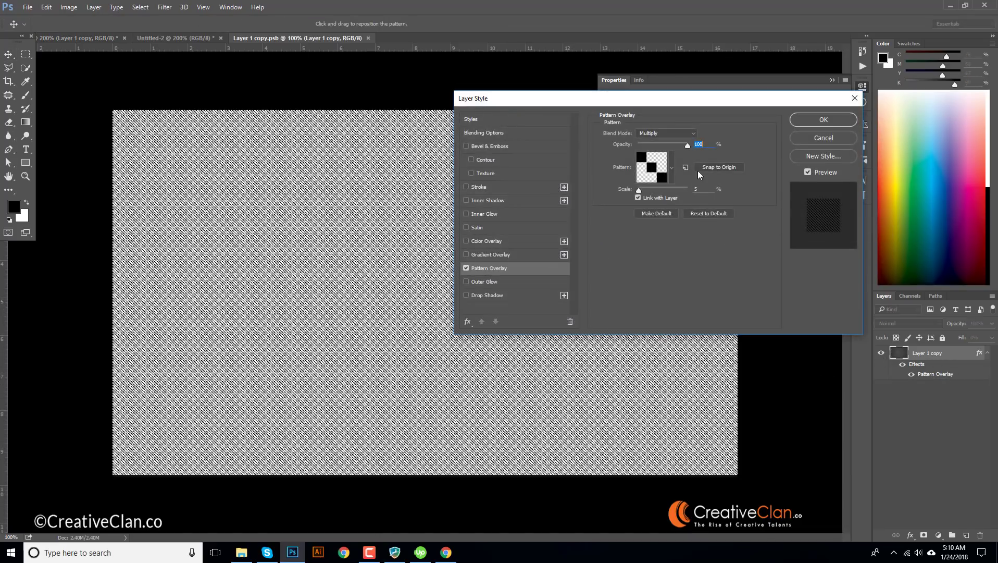
{"action": "left_click", "coordinate": [641, 190]}
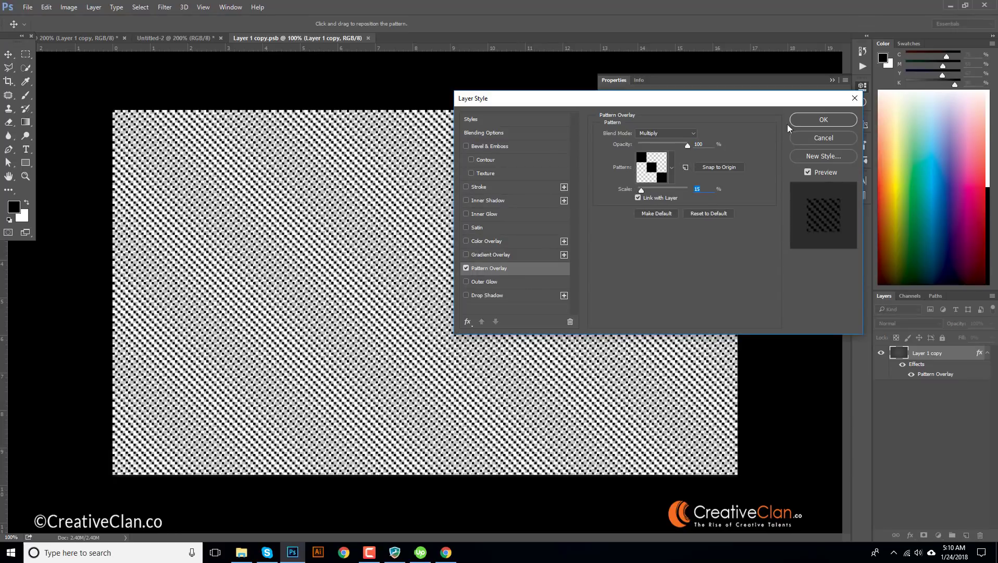
{"action": "left_click", "coordinate": [821, 121]}
{"action": "key", "text": "ctrl+s"}
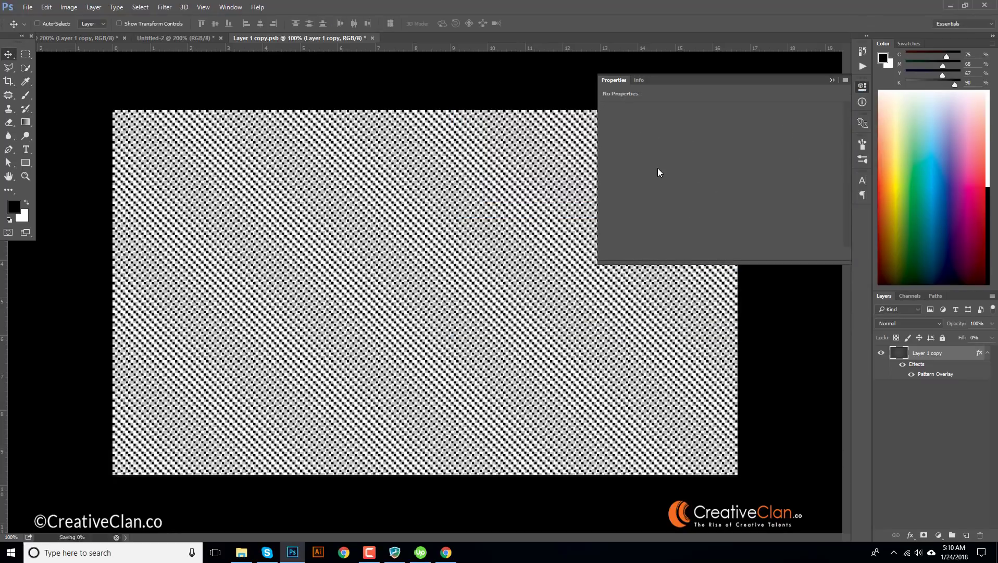
Step: Change Layer 1 copy's Color Overlay to dark blue #034079
{"action": "left_click", "coordinate": [166, 38]}
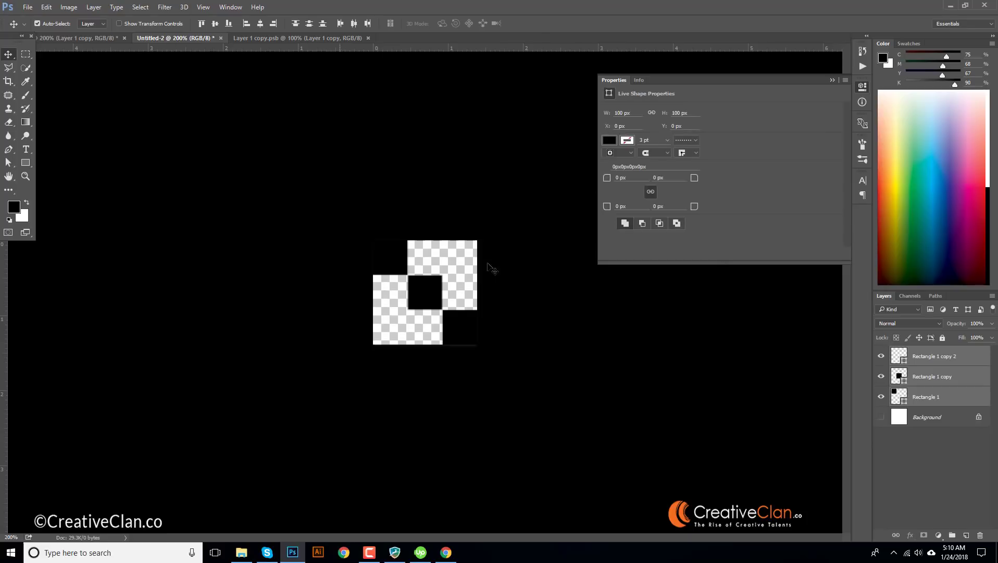
{"action": "left_click", "coordinate": [93, 38]}
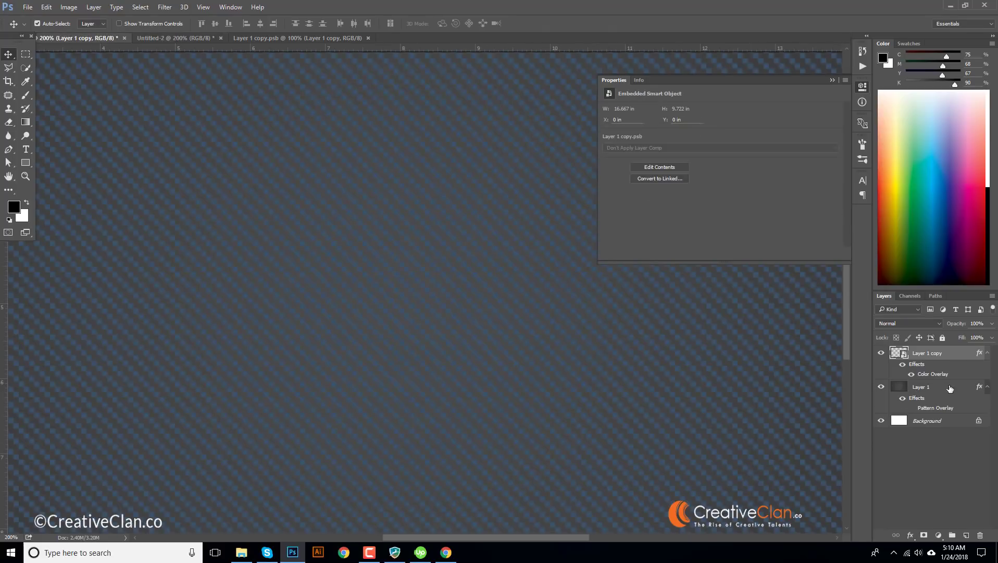
{"action": "double_click", "coordinate": [964, 374]}
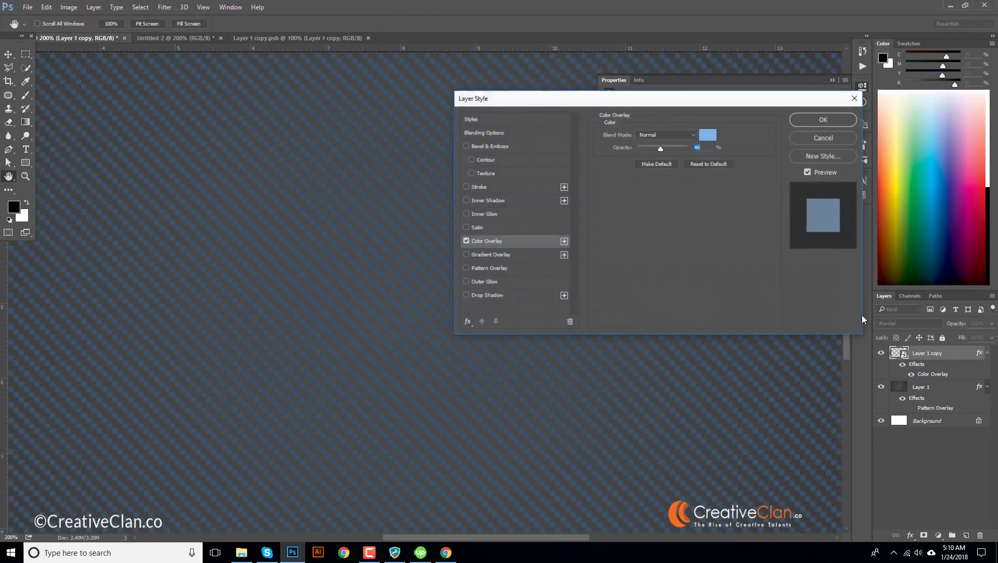
{"action": "left_click", "coordinate": [707, 135]}
{"action": "key", "text": "ctrl+v"}
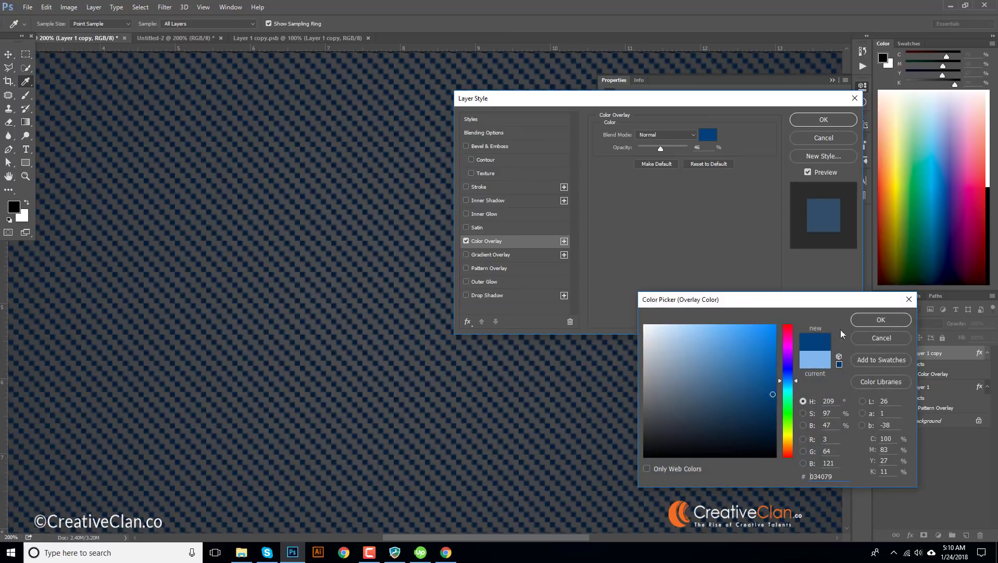
{"action": "left_click", "coordinate": [866, 320]}
{"action": "left_click", "coordinate": [824, 120]}
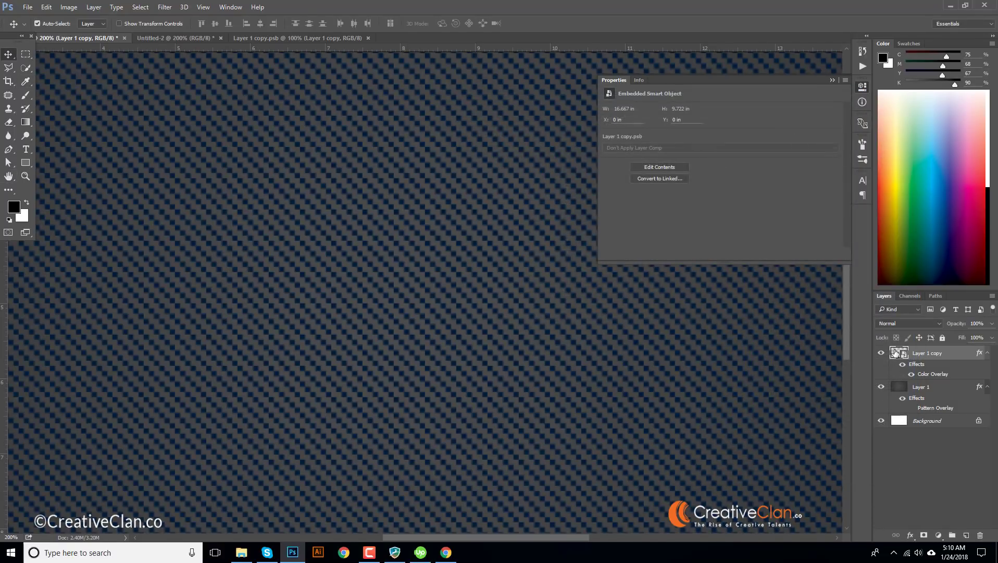
Step: Set the embedded pattern's blend mode to Normal, then save and close the smart object
{"action": "double_click", "coordinate": [896, 354]}
{"action": "double_click", "coordinate": [952, 374]}
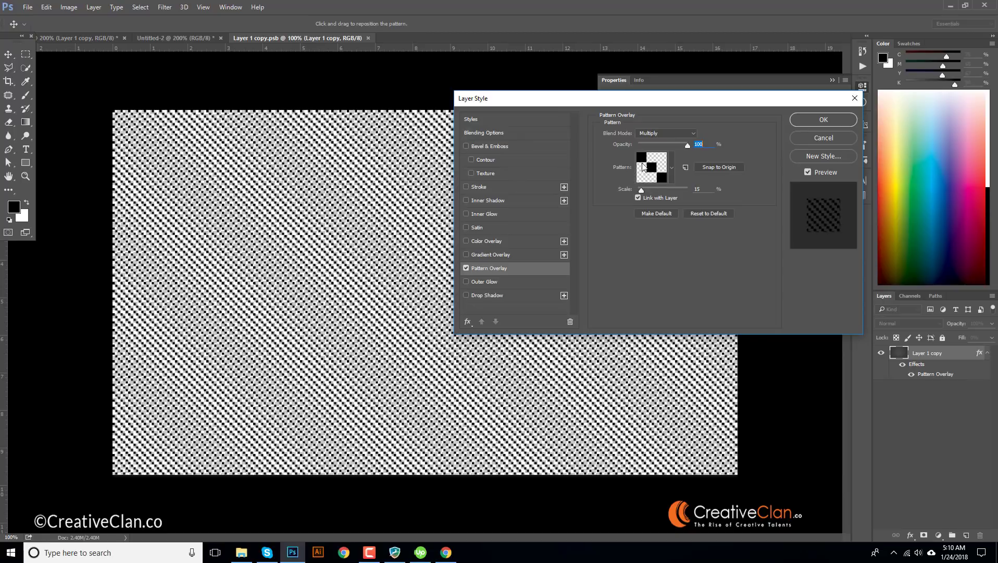
{"action": "left_click", "coordinate": [669, 132]}
{"action": "left_click", "coordinate": [646, 142]}
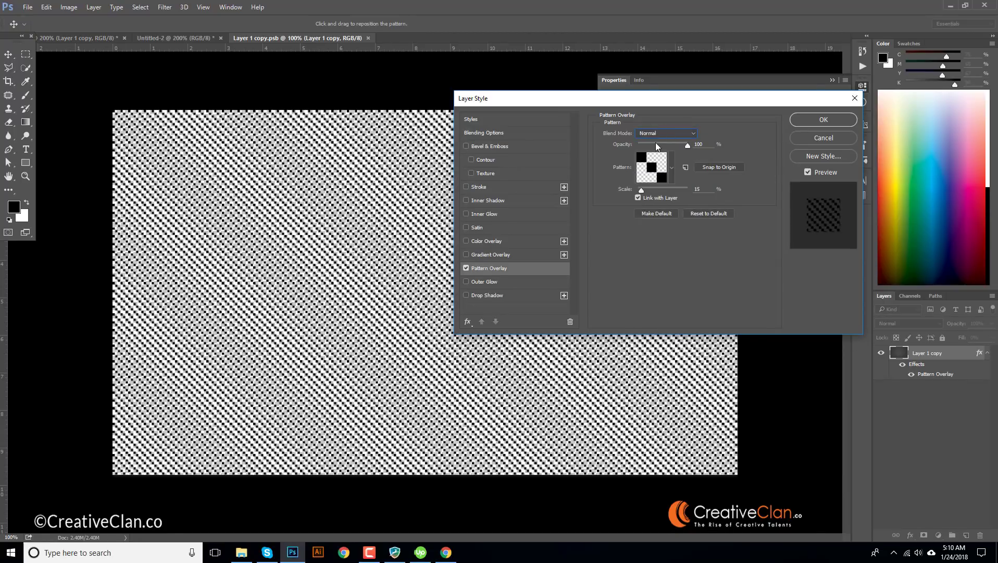
{"action": "left_click", "coordinate": [810, 118]}
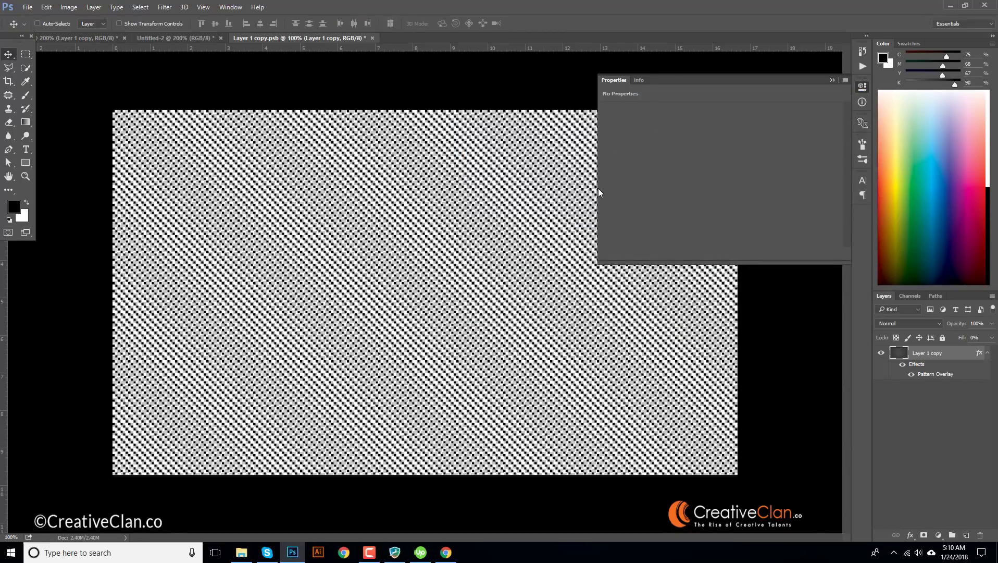
{"action": "key", "text": "ctrl+s"}
{"action": "key", "text": "ctrl+w"}
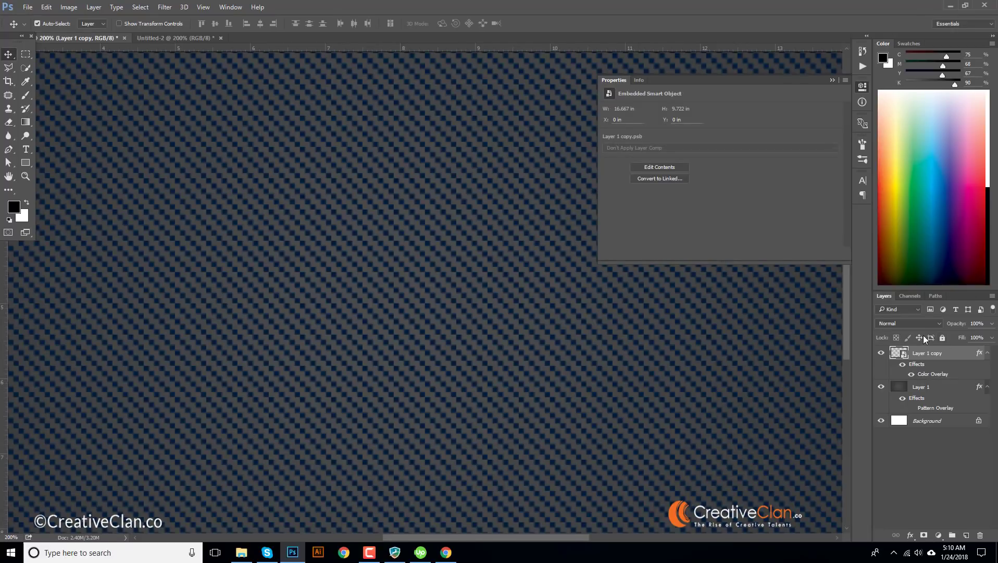
Step: Set Layer 1 copy's Color Overlay to light blue #a9d2f9 at 100% opacity
{"action": "double_click", "coordinate": [962, 375]}
{"action": "left_click", "coordinate": [708, 134]}
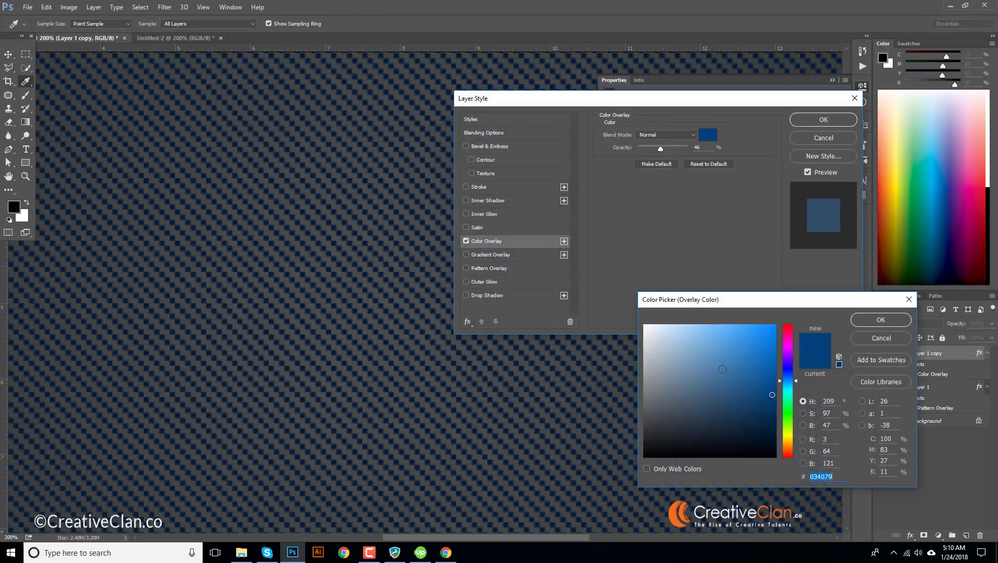
{"action": "left_click", "coordinate": [687, 327]}
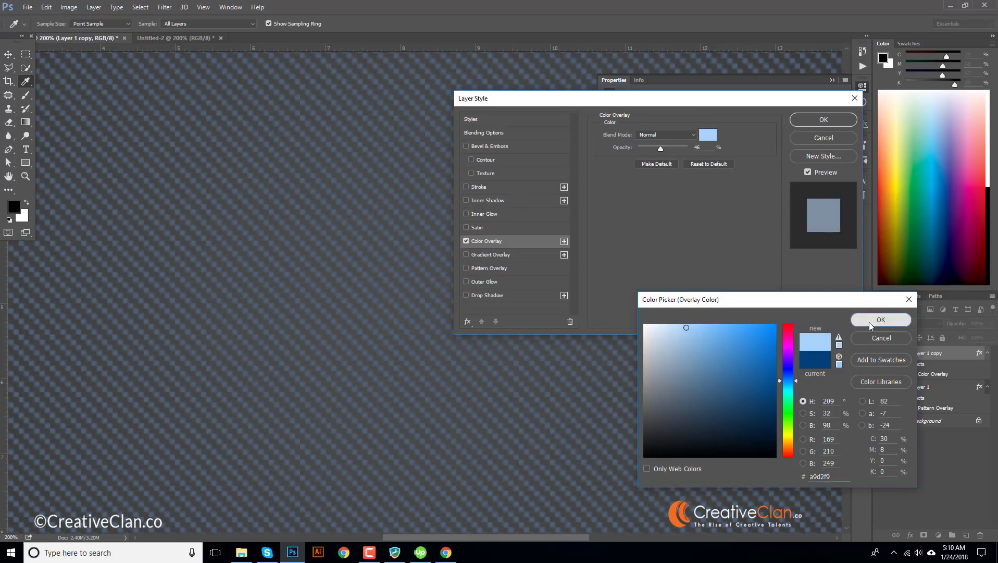
{"action": "left_click", "coordinate": [857, 320]}
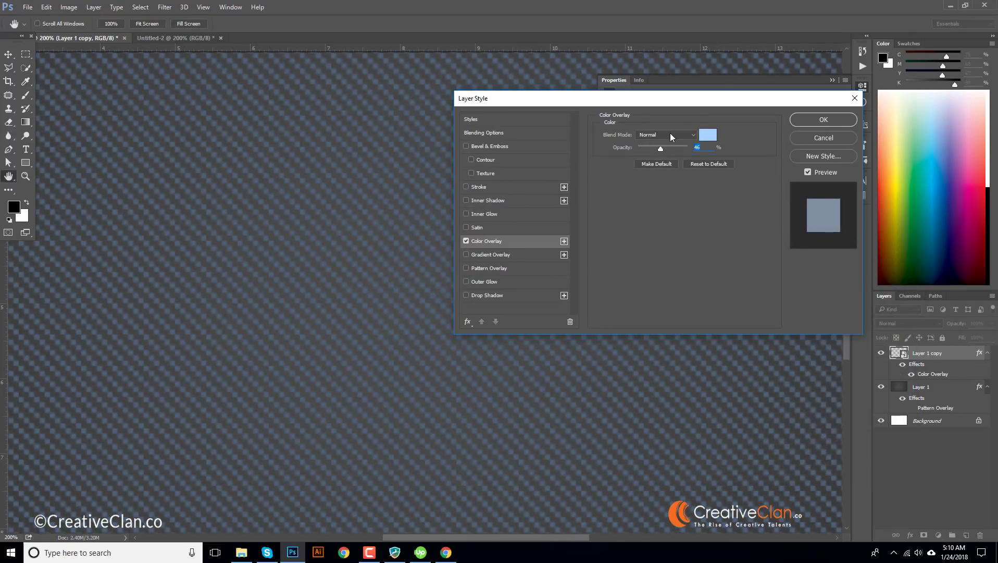
{"action": "left_click_drag", "start_coordinate": [661, 149], "coordinate": [702, 153]}
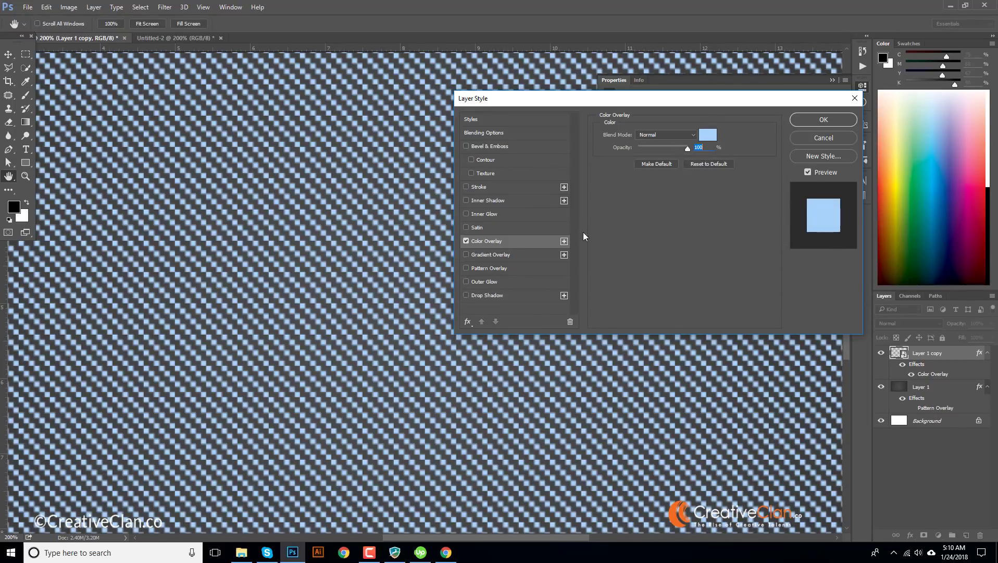
{"action": "left_click", "coordinate": [822, 120]}
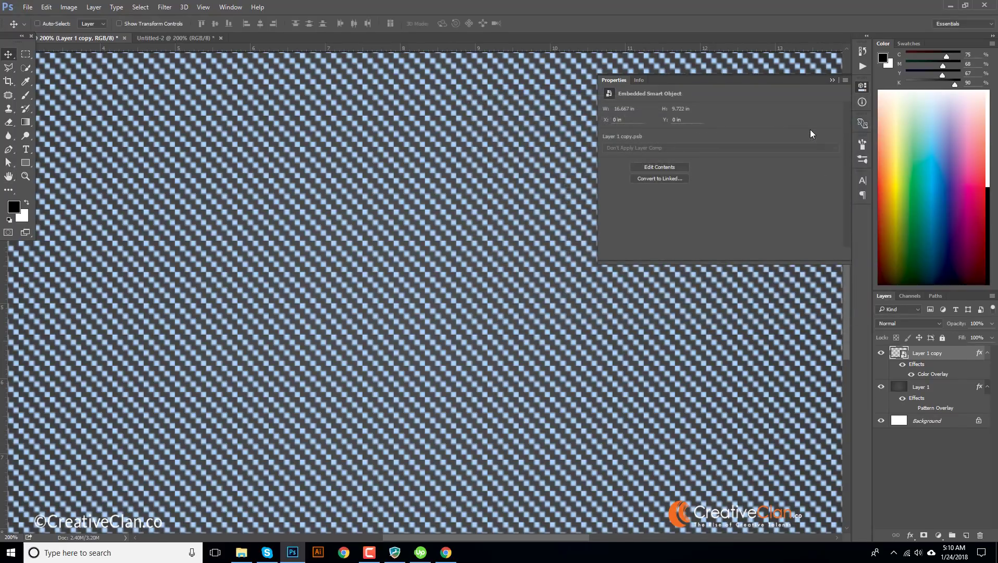
{"action": "key", "text": "ctrl+minus"}
{"action": "key", "text": "ctrl+minus"}
{"action": "key", "text": "ctrl+minus"}
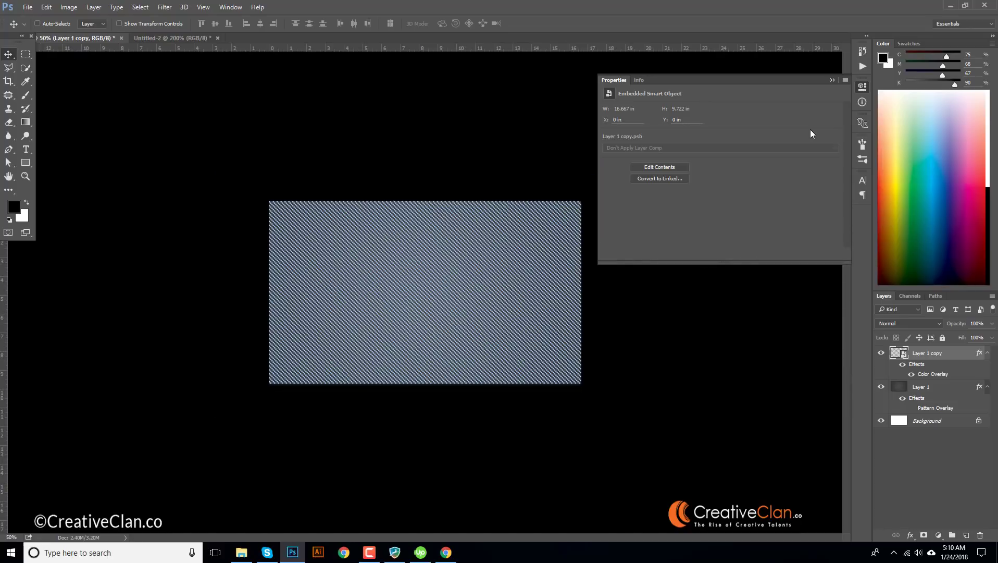
{"action": "key", "text": "ctrl+plus"}
{"action": "key", "text": "ctrl+plus"}
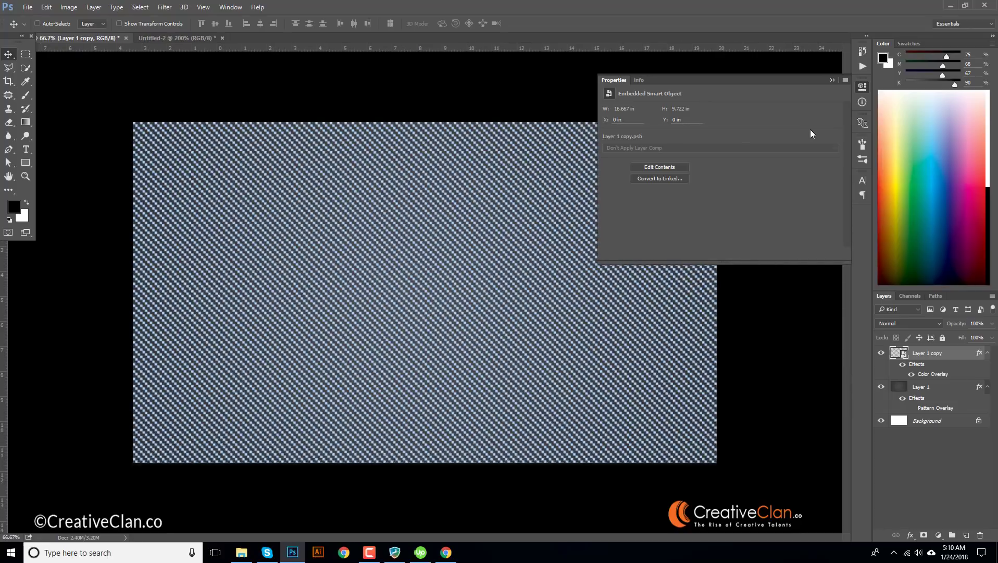
Step: Create a new 100 × 100 px document
{"action": "left_click", "coordinate": [27, 7]}
{"action": "left_click", "coordinate": [34, 23]}
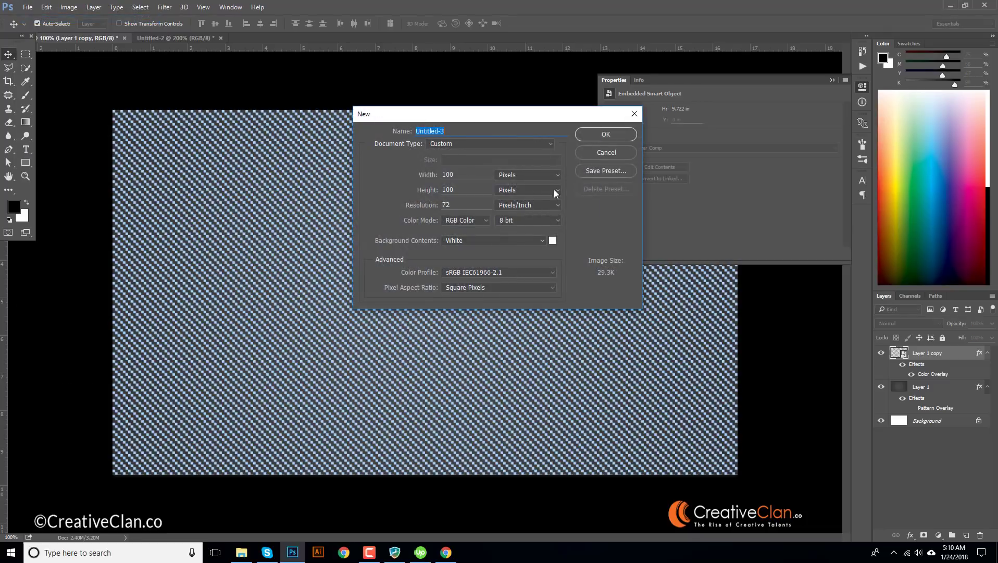
{"action": "left_click", "coordinate": [606, 134]}
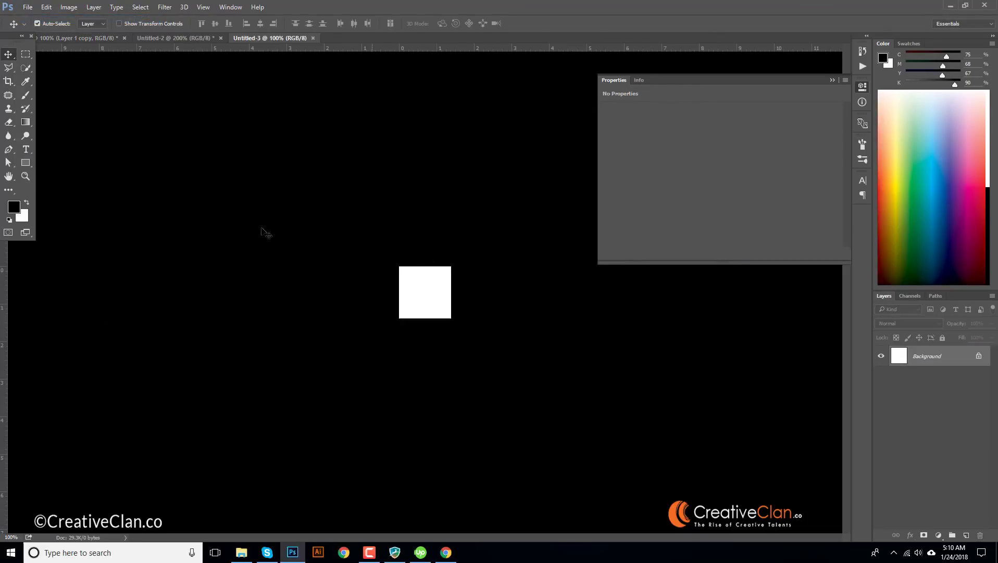
Step: Draw a small circle and centre it horizontally and vertically on the canvas
{"action": "left_click", "coordinate": [23, 167]}
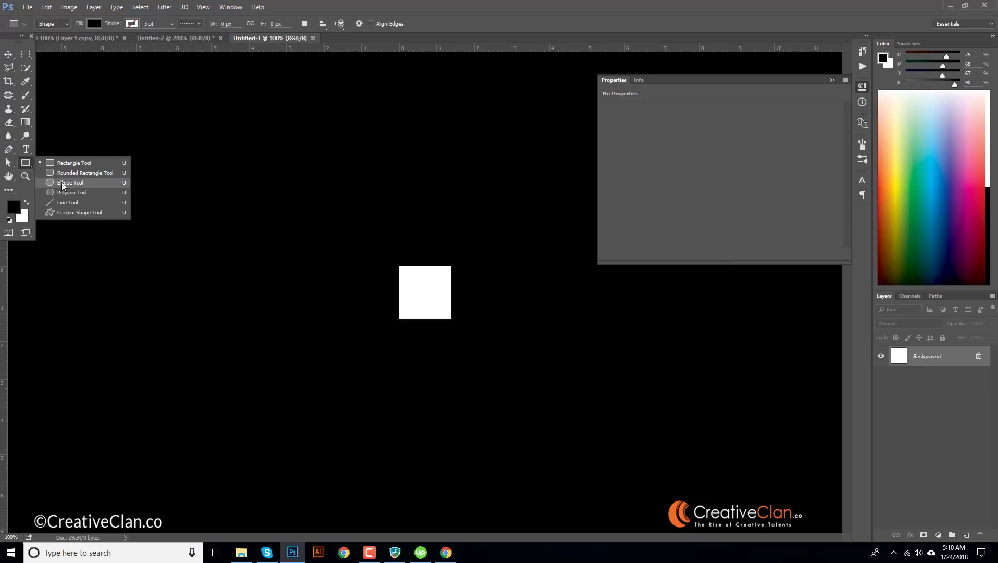
{"action": "left_click", "coordinate": [52, 182]}
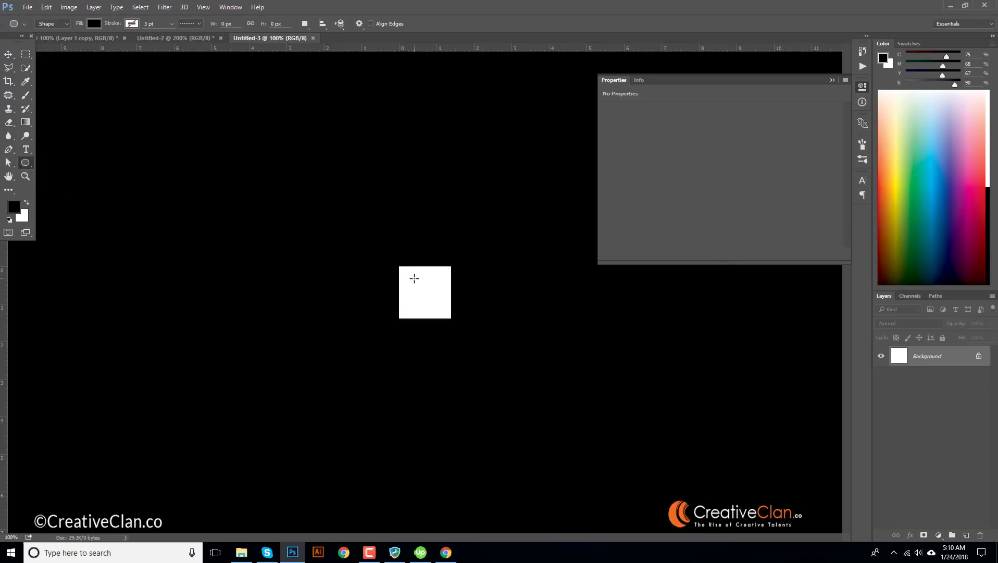
{"action": "left_click_drag", "start_coordinate": [415, 278], "coordinate": [432, 299]}
{"action": "key", "text": "ctrl+a"}
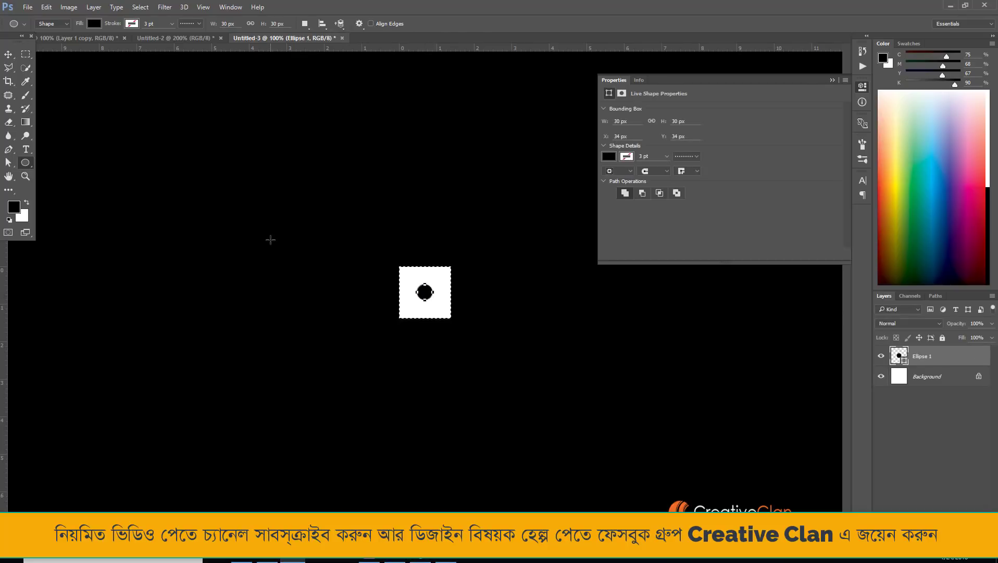
{"action": "key", "text": "v"}
{"action": "left_click", "coordinate": [259, 24]}
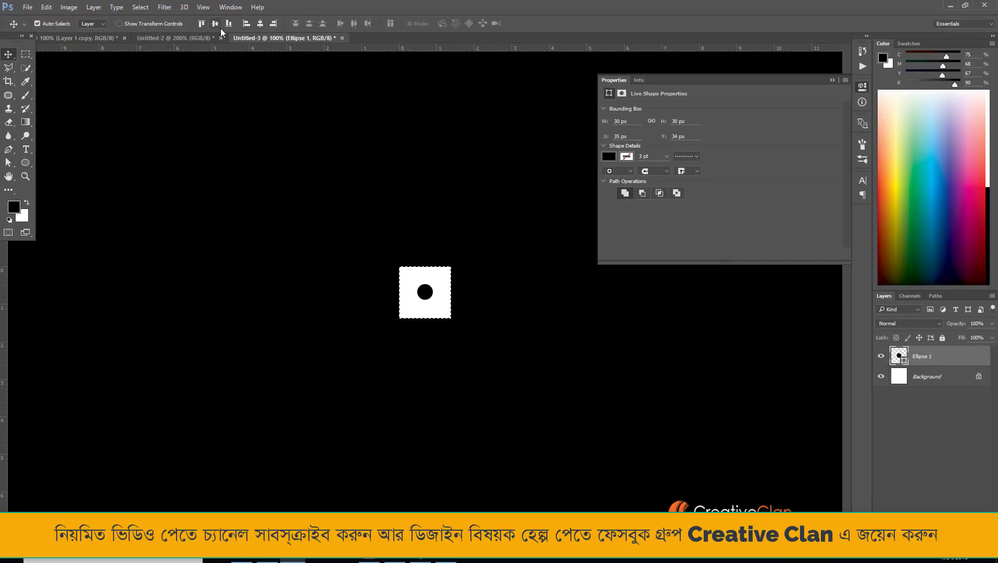
{"action": "left_click", "coordinate": [215, 24]}
{"action": "key", "text": "ctrl+d"}
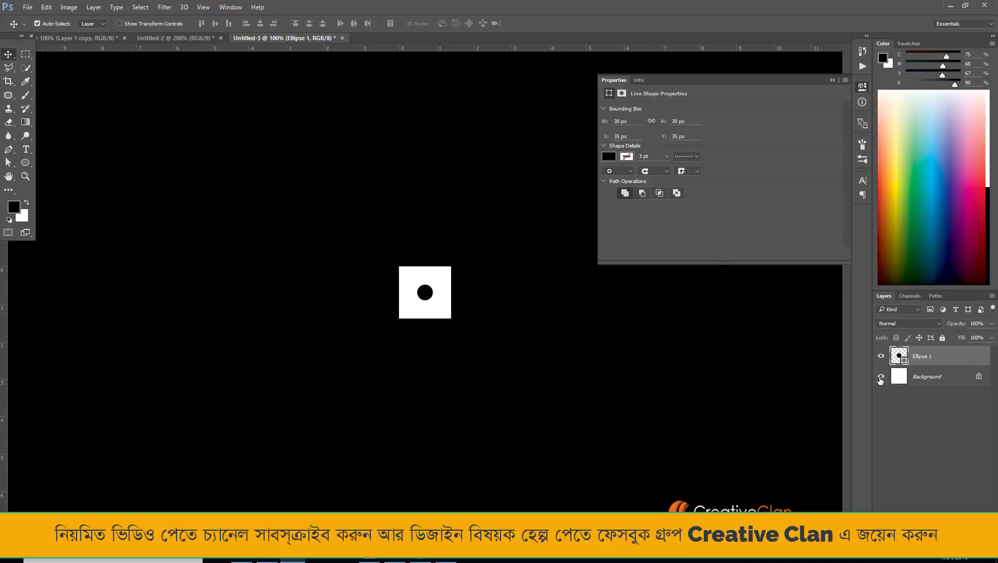
Step: Hide the Background layer and define the dot tile as a new pattern
{"action": "left_click", "coordinate": [881, 376]}
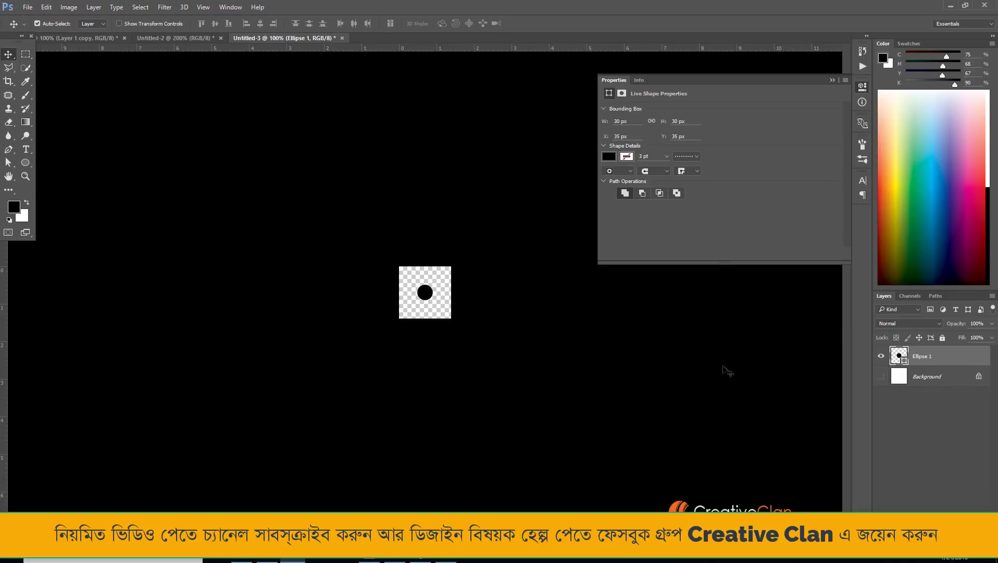
{"action": "left_click", "coordinate": [46, 8]}
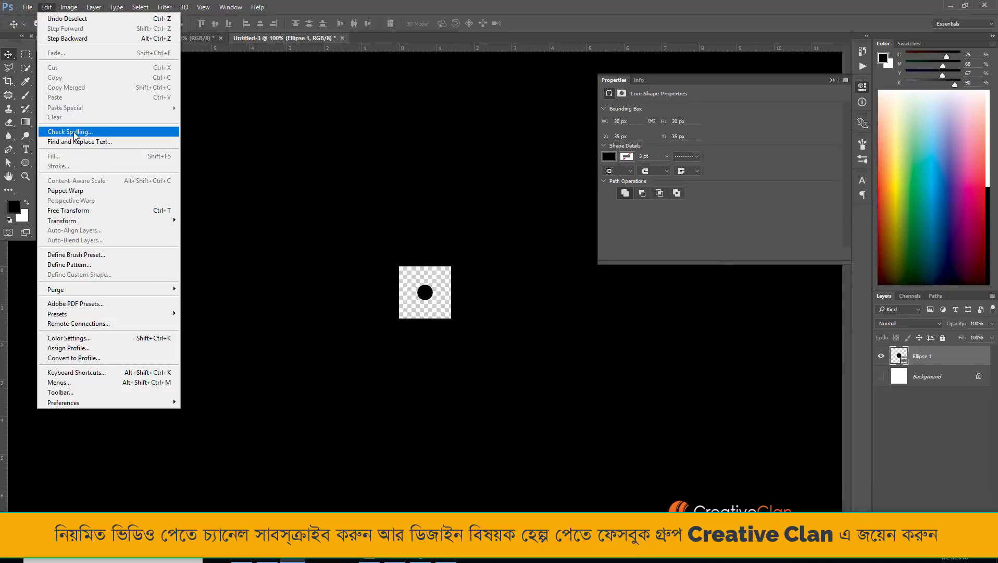
{"action": "left_click", "coordinate": [111, 265]}
{"action": "left_click", "coordinate": [610, 189]}
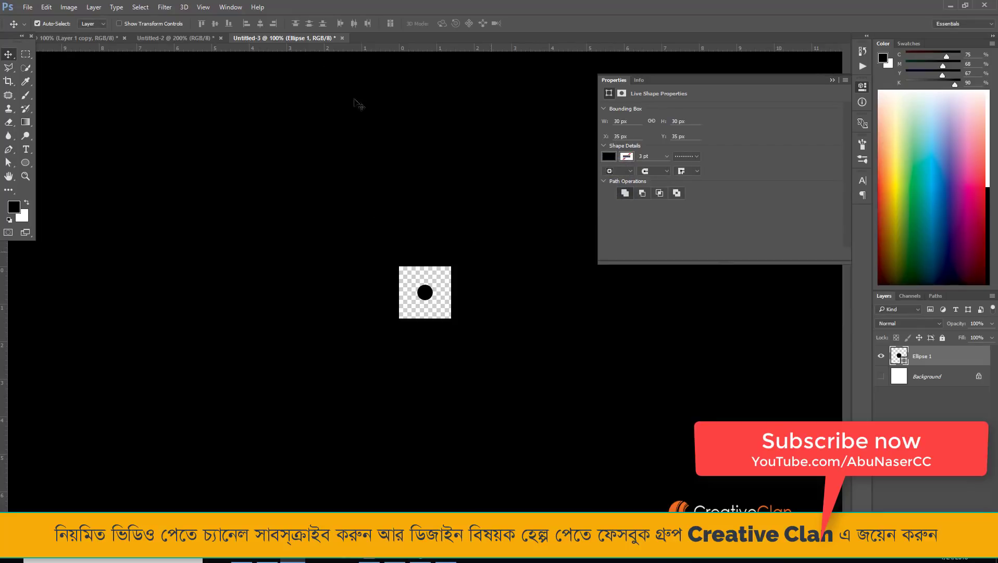
Step: Close the Untitled-2 rectangles document without saving and return to the weave document
{"action": "left_click", "coordinate": [146, 38]}
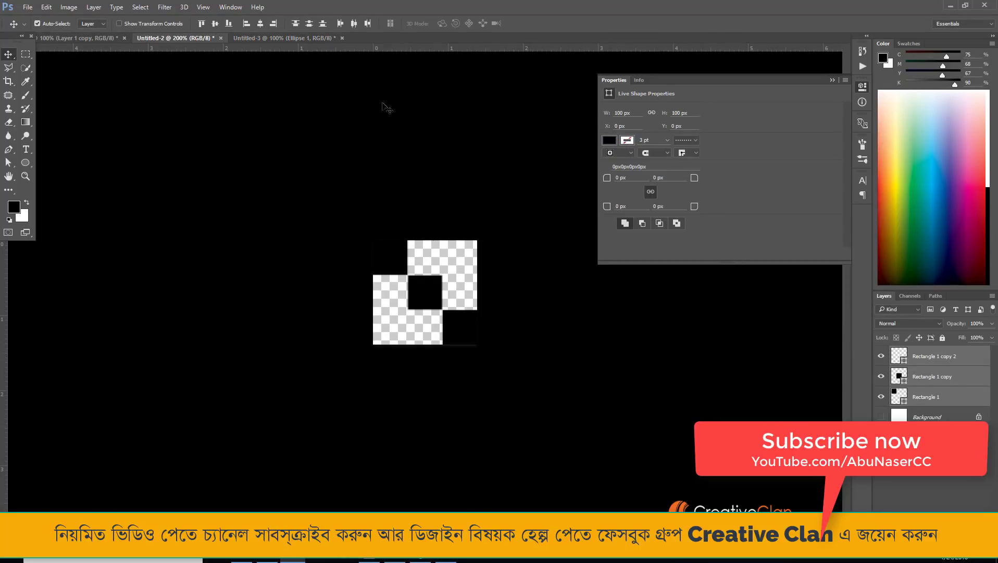
{"action": "left_click", "coordinate": [221, 38]}
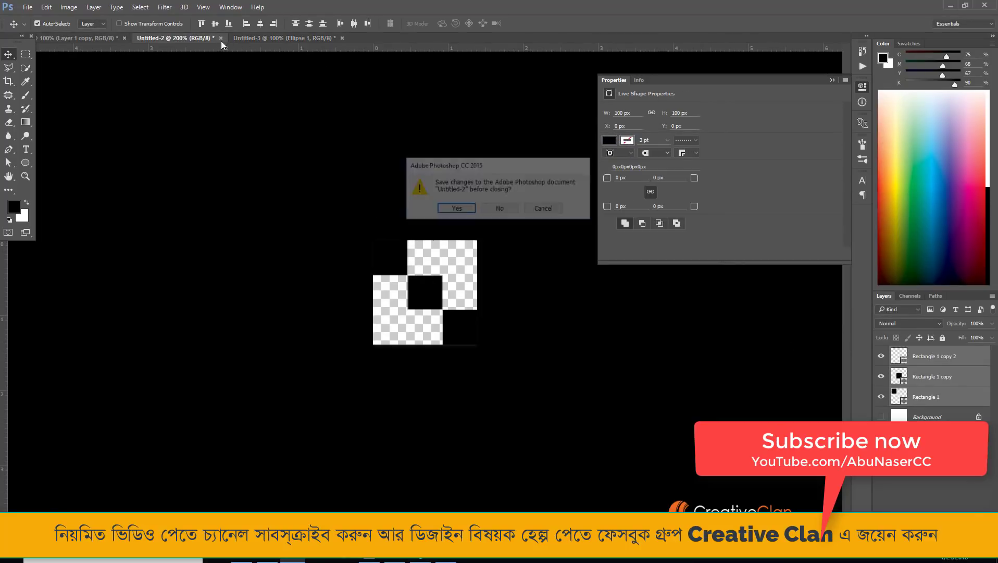
{"action": "left_click", "coordinate": [508, 209]}
{"action": "left_click", "coordinate": [119, 40]}
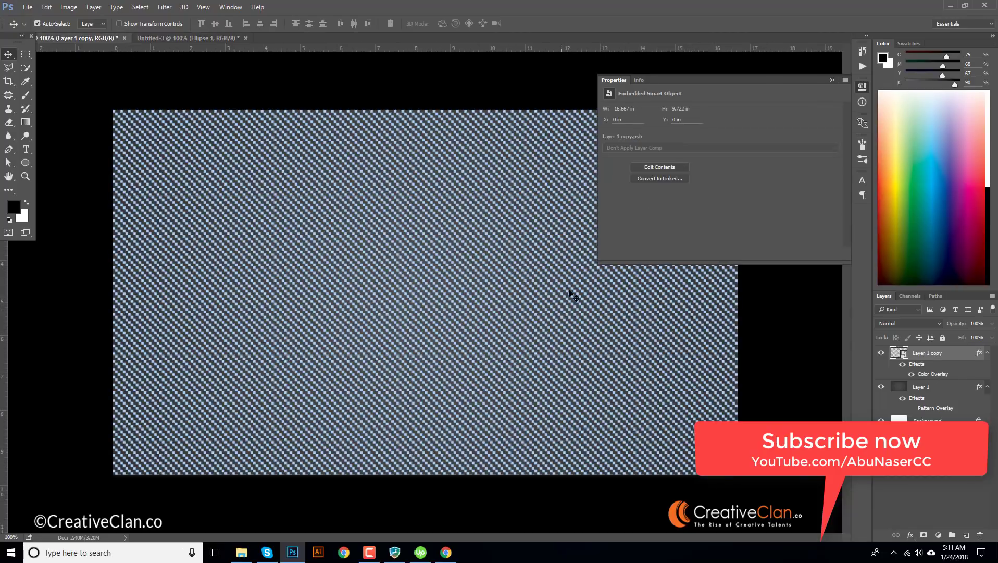
Step: In the smart object, change the Pattern Overlay to the dot pattern, then save and close it
{"action": "double_click", "coordinate": [899, 354]}
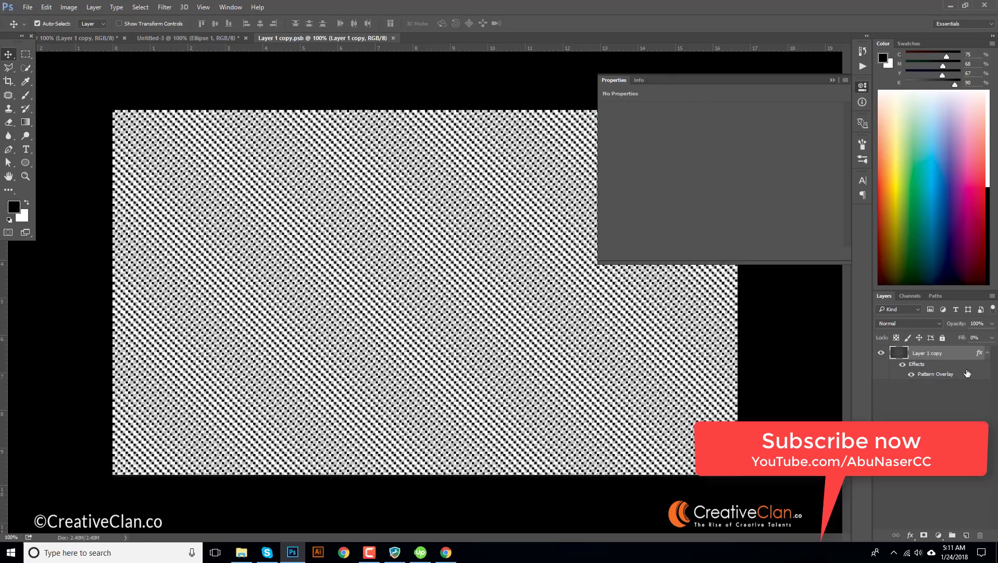
{"action": "double_click", "coordinate": [970, 375]}
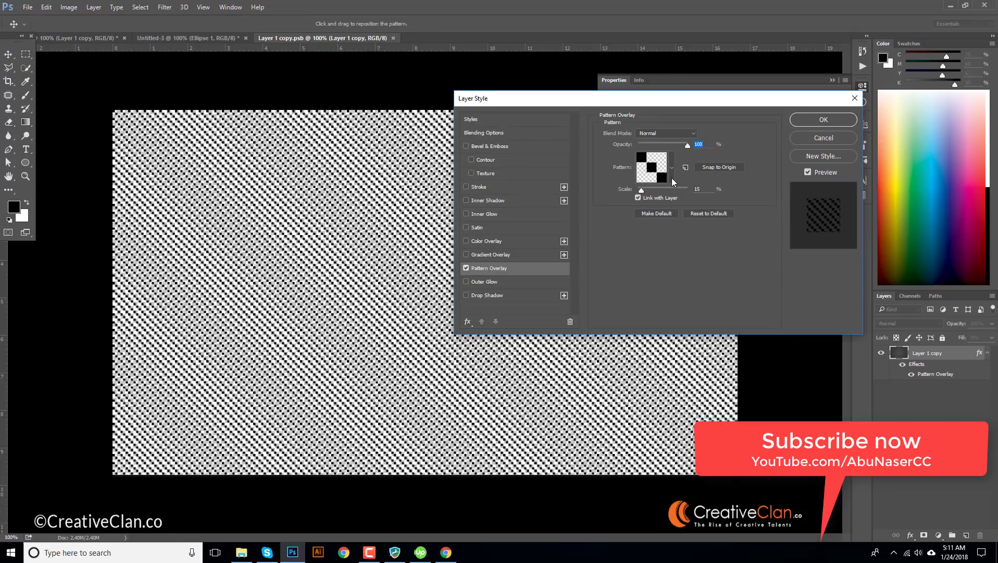
{"action": "left_click", "coordinate": [672, 177]}
{"action": "left_click", "coordinate": [656, 233]}
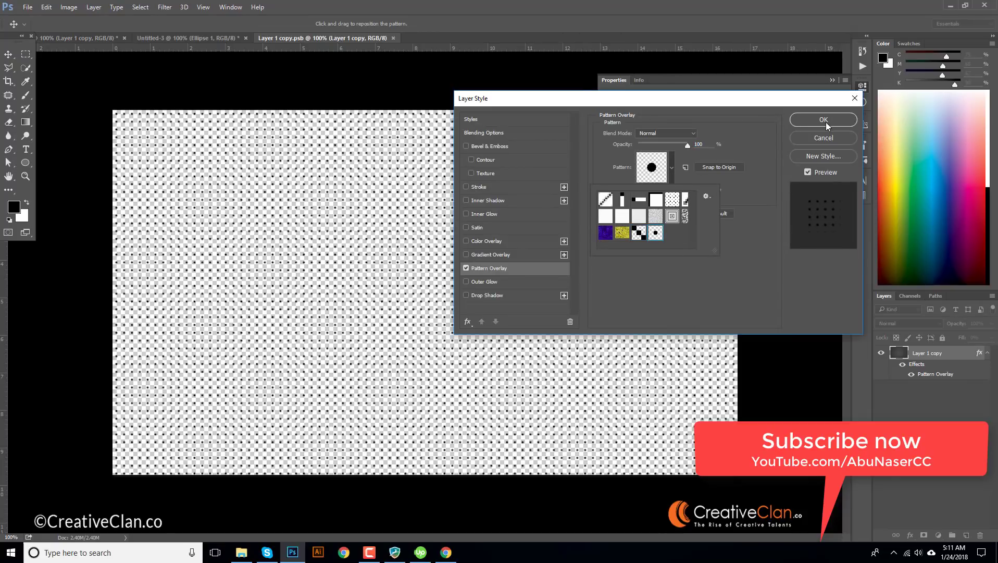
{"action": "left_click", "coordinate": [826, 122]}
{"action": "left_click", "coordinate": [835, 122]}
{"action": "key", "text": "ctrl+s"}
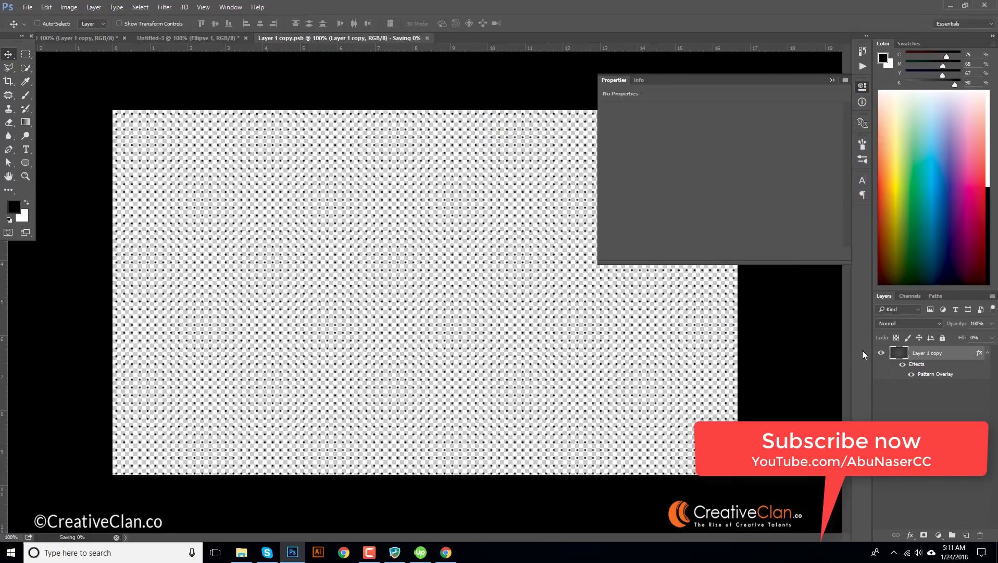
{"action": "key", "text": "ctrl+w"}
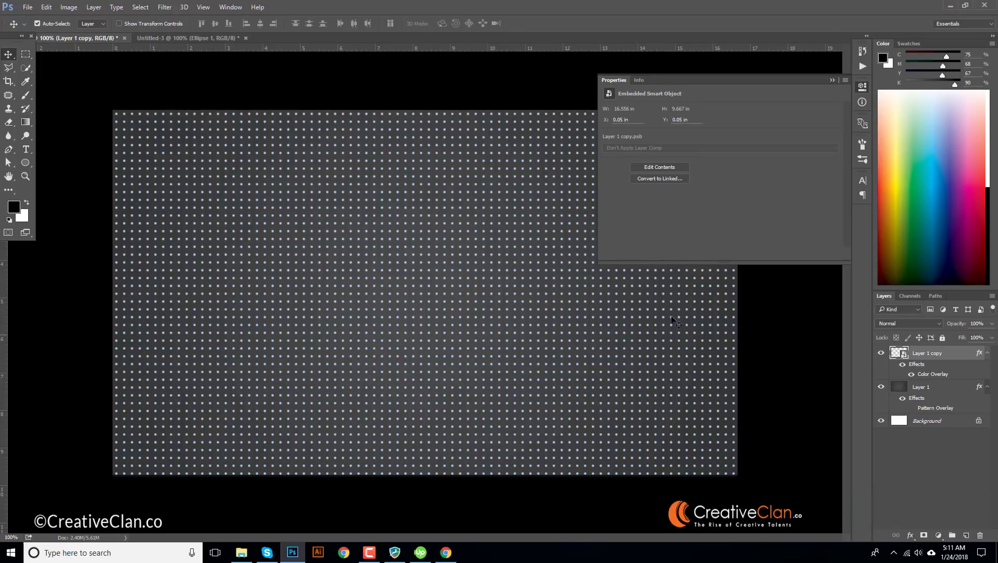
Step: Set the dot layer's opacity to 100% and mask it to a rectangle over the left area
{"action": "left_click", "coordinate": [989, 323]}
{"action": "left_click_drag", "start_coordinate": [947, 335], "coordinate": [991, 336]}
{"action": "left_click", "coordinate": [26, 54]}
{"action": "left_click_drag", "start_coordinate": [114, 111], "coordinate": [411, 475]}
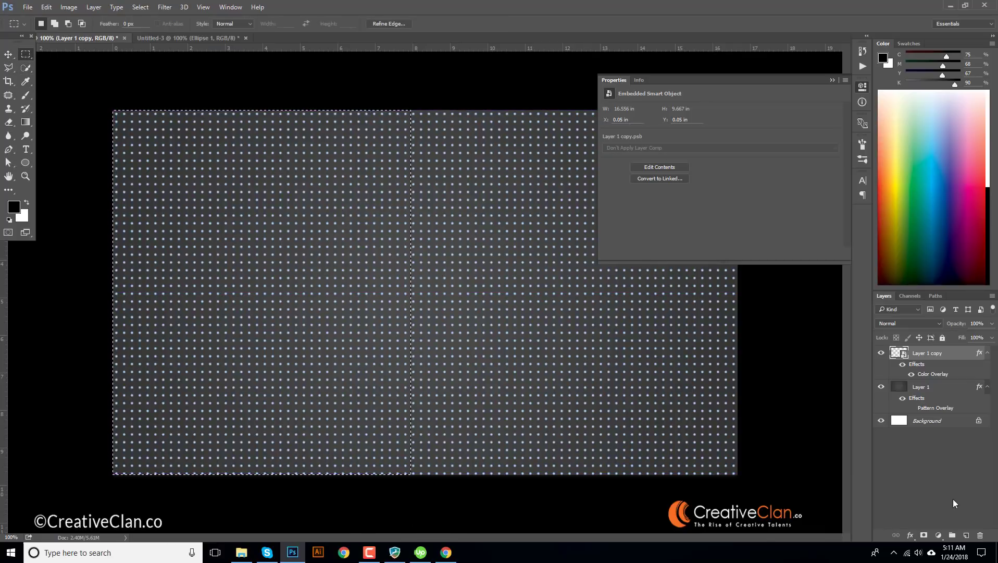
{"action": "left_click", "coordinate": [923, 535]}
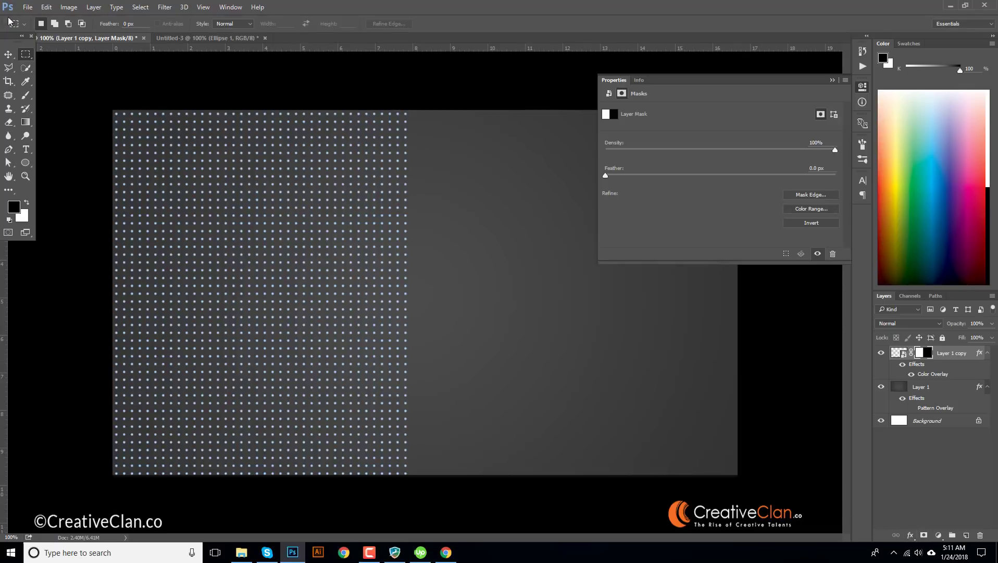
{"action": "left_click", "coordinate": [9, 55]}
{"action": "left_click", "coordinate": [545, 262]}
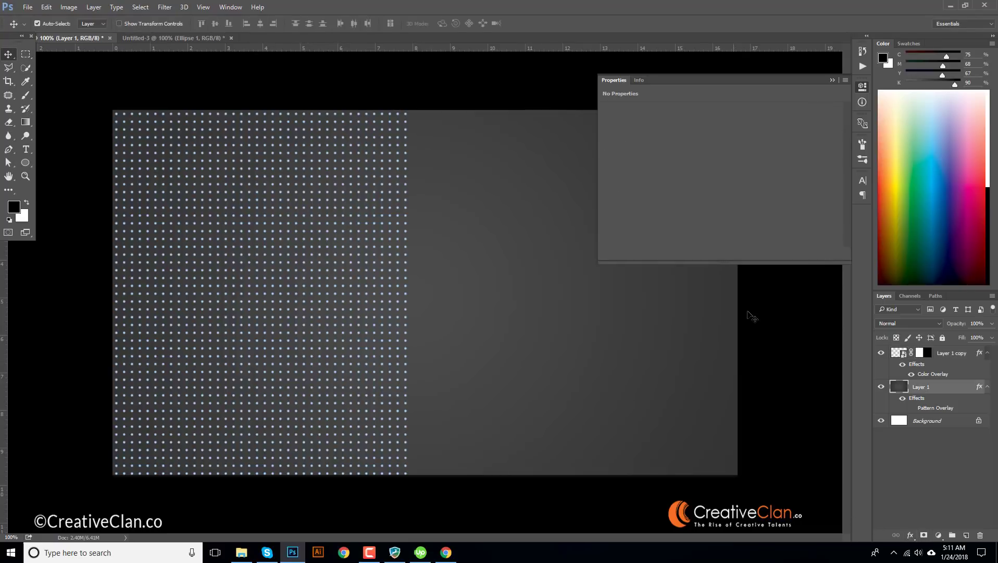
Step: Try darker grey Color Overlay colours sampled from the canvas on the dot layer
{"action": "double_click", "coordinate": [948, 374]}
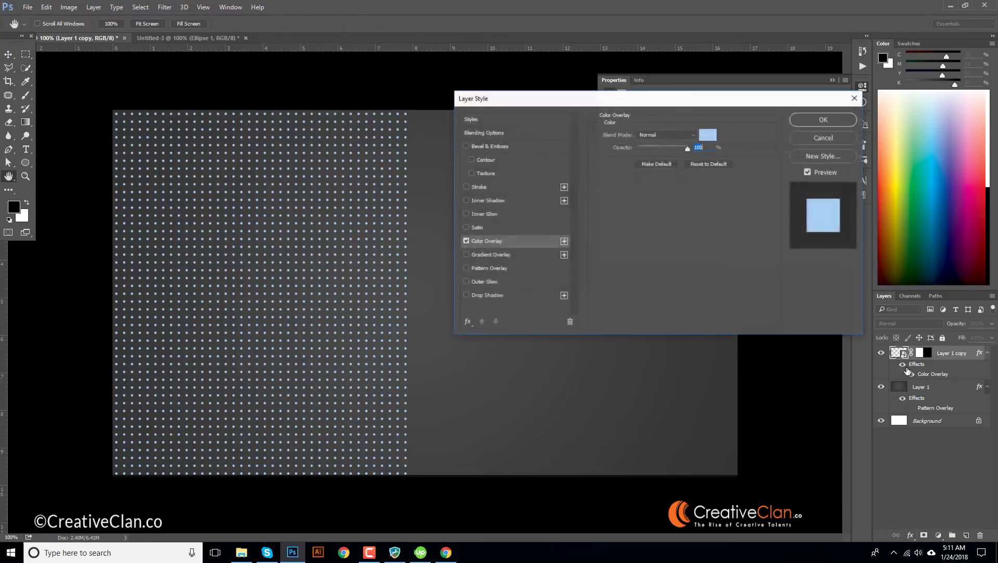
{"action": "left_click", "coordinate": [708, 136]}
{"action": "left_click_drag", "start_coordinate": [696, 433], "coordinate": [662, 442]}
{"action": "left_click", "coordinate": [620, 403]}
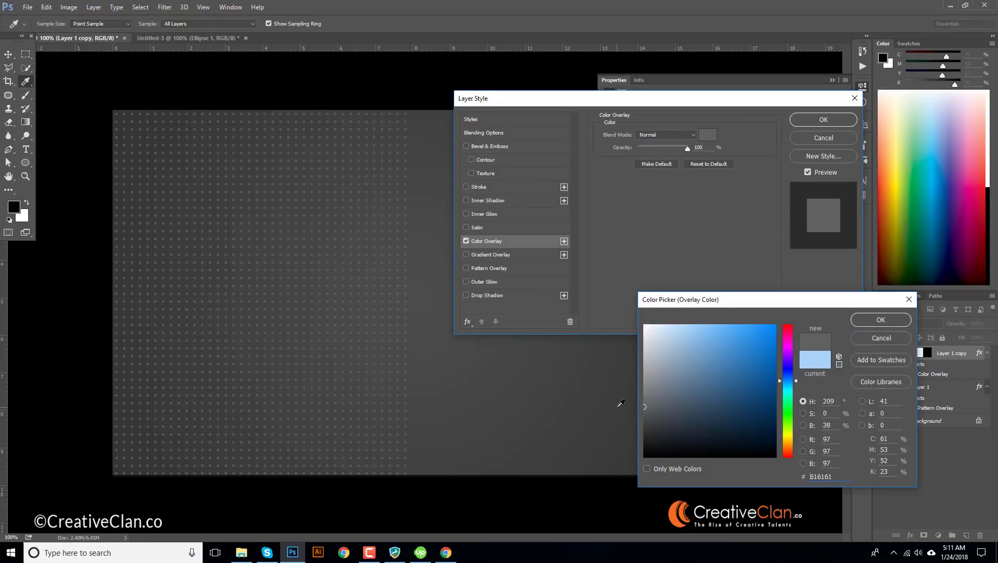
{"action": "left_click_drag", "start_coordinate": [698, 414], "coordinate": [636, 389]}
{"action": "left_click", "coordinate": [446, 308]}
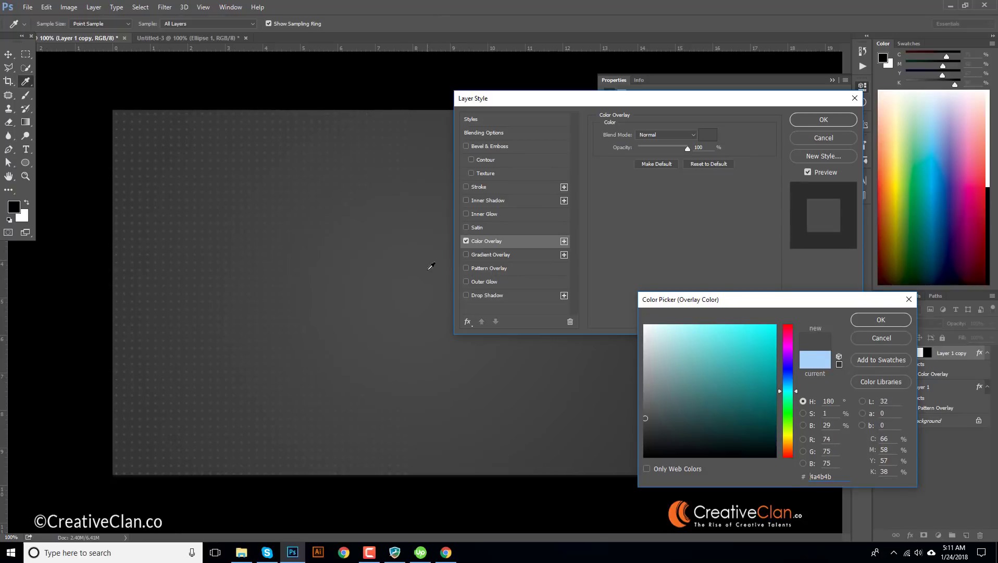
{"action": "left_click", "coordinate": [881, 320]}
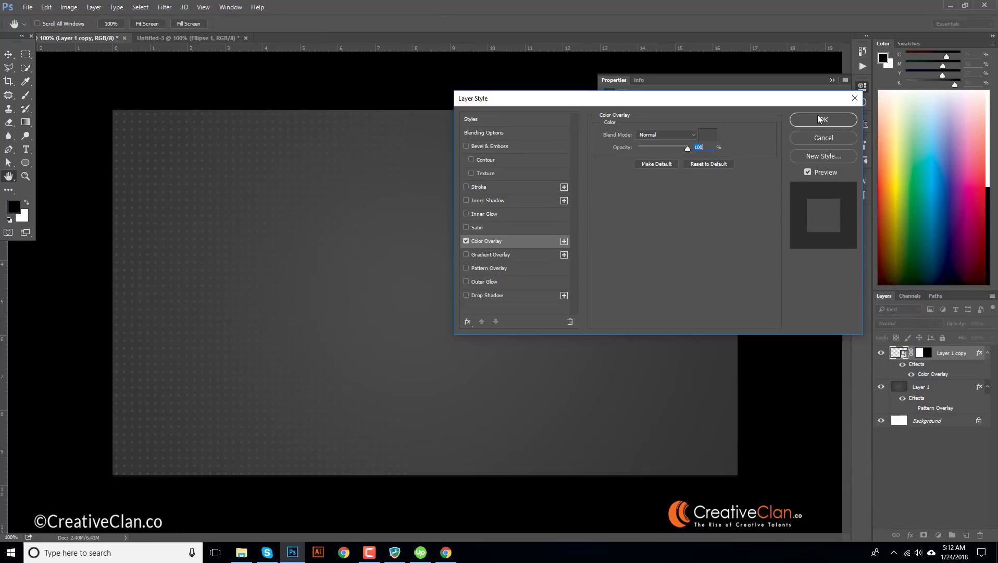
{"action": "left_click", "coordinate": [823, 119]}
{"action": "key", "text": "v"}
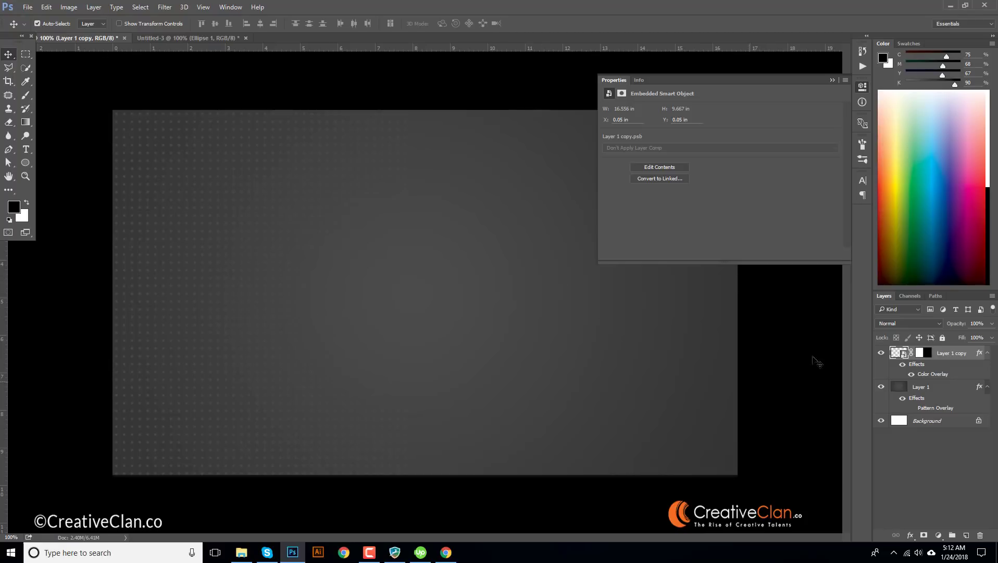
Step: Change the dot layer's Color Overlay to white #ffffff
{"action": "double_click", "coordinate": [932, 374]}
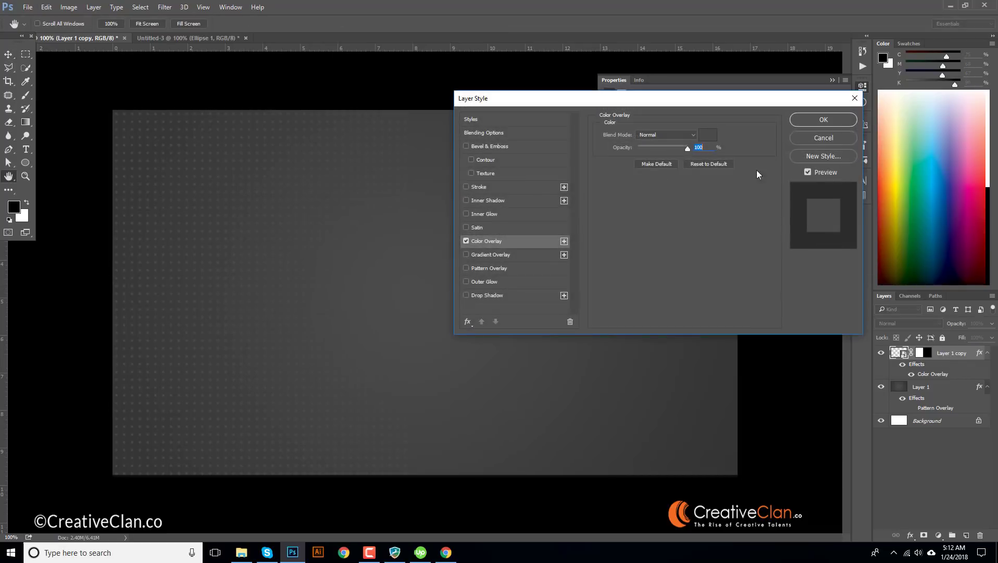
{"action": "left_click", "coordinate": [716, 137]}
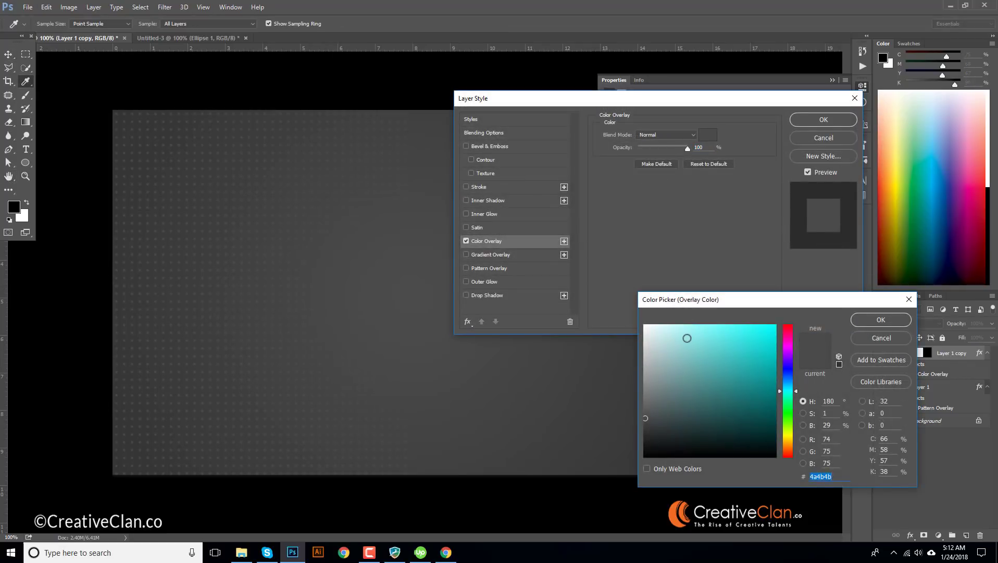
{"action": "left_click_drag", "start_coordinate": [686, 339], "coordinate": [644, 325]}
{"action": "left_click", "coordinate": [880, 320]}
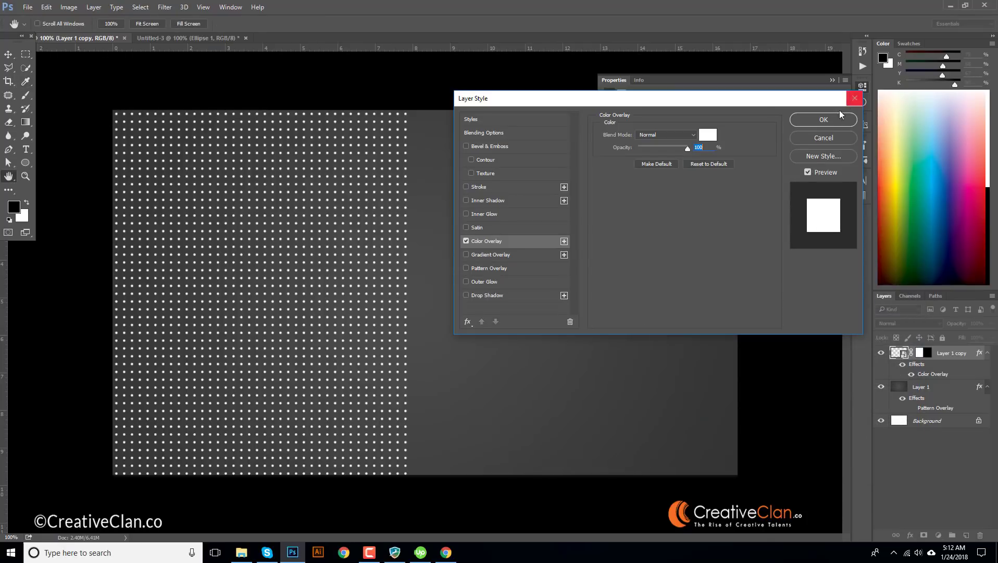
{"action": "left_click", "coordinate": [823, 119]}
{"action": "key", "text": "v"}
{"action": "left_click", "coordinate": [936, 386]}
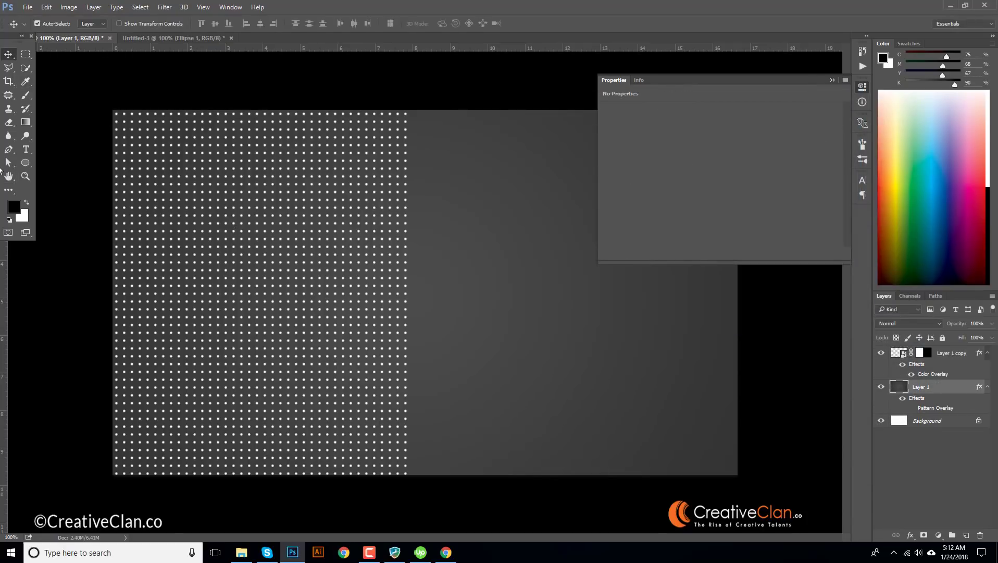
Step: Draw a 603 × 829 px rectangle over the left part of the canvas
{"action": "right_click", "coordinate": [26, 163]}
{"action": "left_click", "coordinate": [59, 164]}
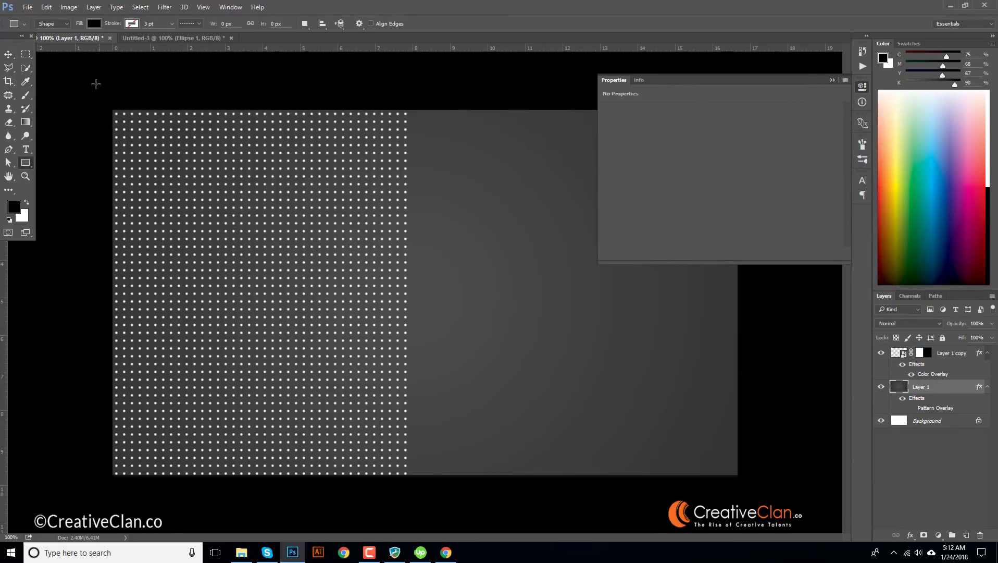
{"action": "left_click_drag", "start_coordinate": [96, 83], "coordinate": [410, 516]}
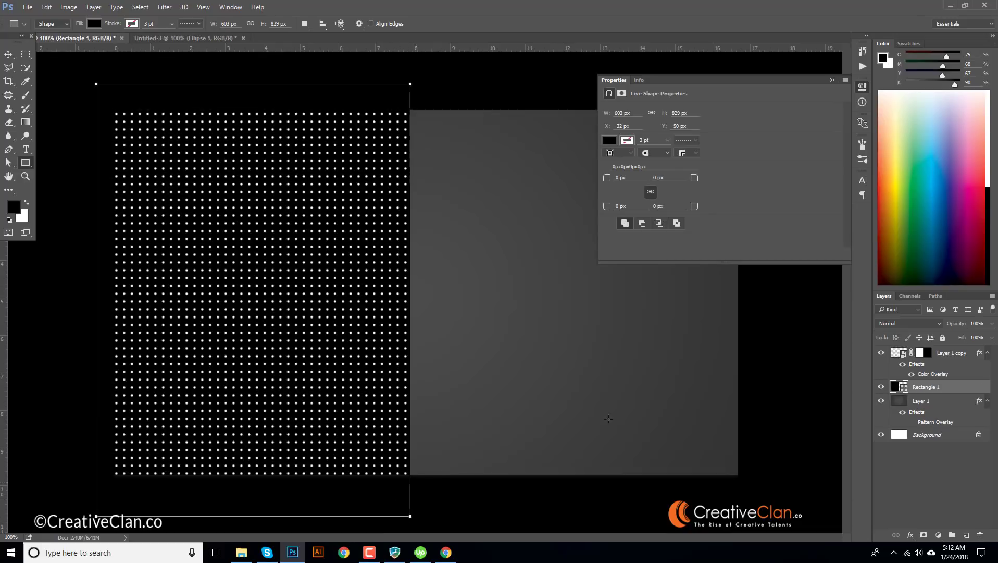
Step: Fill Rectangle 1 with pale cyan #c1e9ed
{"action": "double_click", "coordinate": [896, 387]}
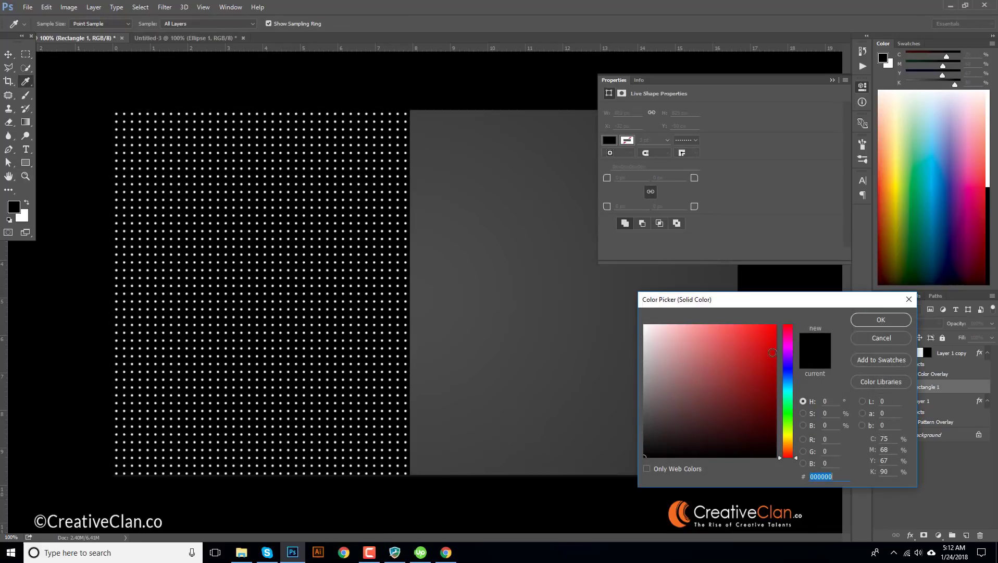
{"action": "mouse_move", "coordinate": [677, 329]}
{"action": "left_mouse_down"}
{"action": "mouse_move", "coordinate": [652, 323]}
{"action": "mouse_move", "coordinate": [663, 324]}
{"action": "left_mouse_up"}
{"action": "left_click", "coordinate": [664, 336]}
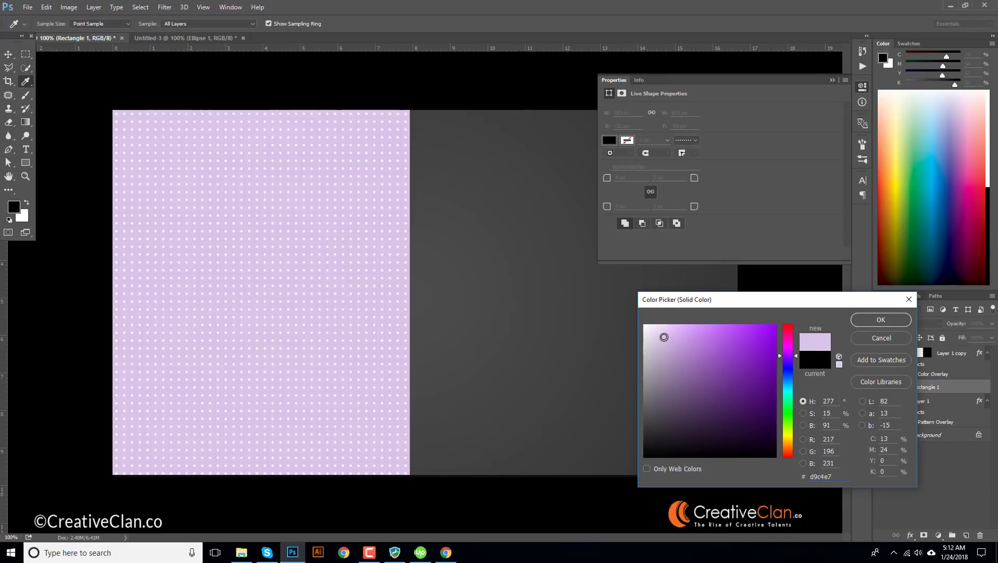
{"action": "left_click", "coordinate": [781, 385]}
{"action": "left_click_drag", "start_coordinate": [783, 387], "coordinate": [790, 389]}
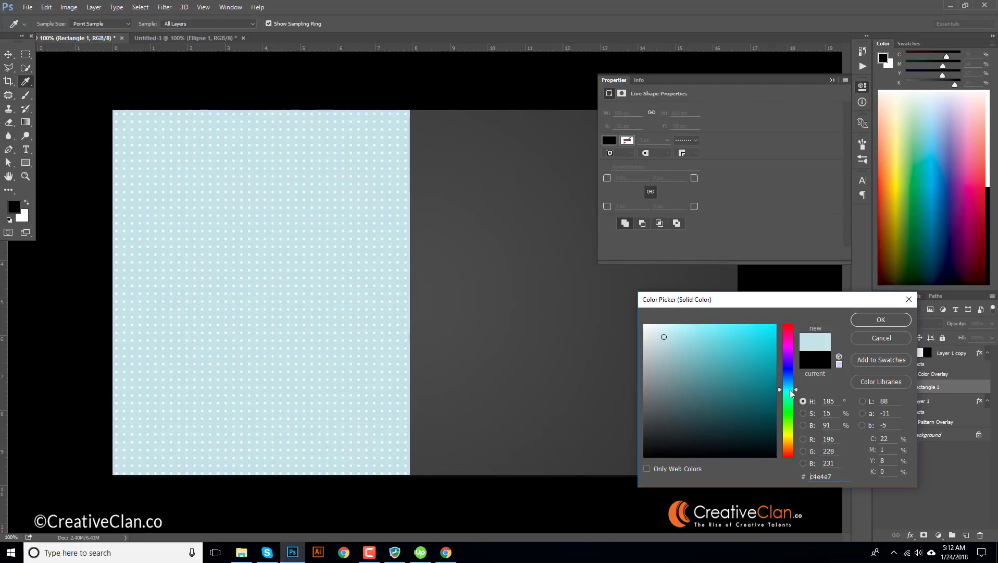
{"action": "left_click", "coordinate": [660, 328]}
{"action": "left_click", "coordinate": [665, 333]}
{"action": "left_click", "coordinate": [670, 332]}
{"action": "left_click", "coordinate": [667, 330]}
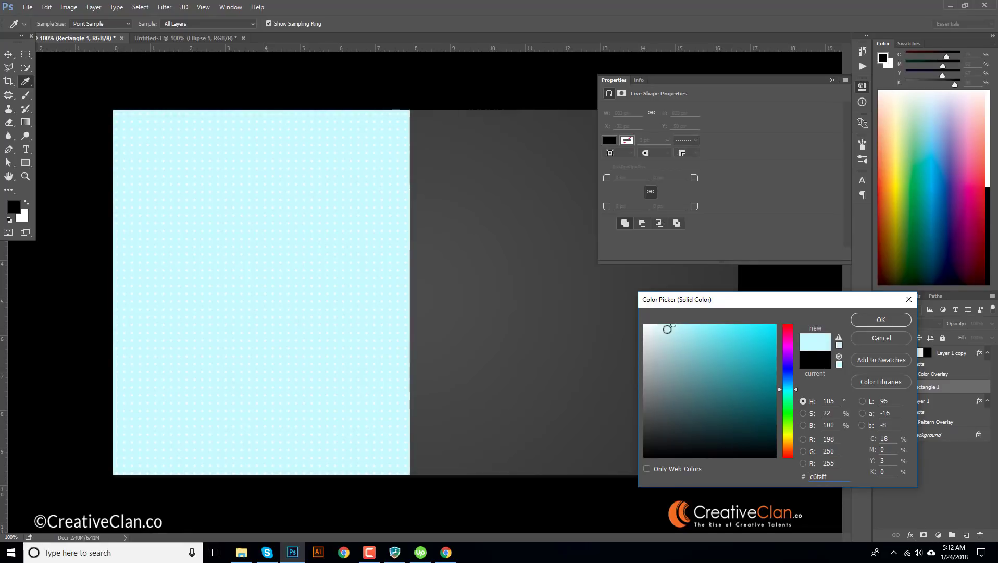
{"action": "left_click", "coordinate": [668, 334]}
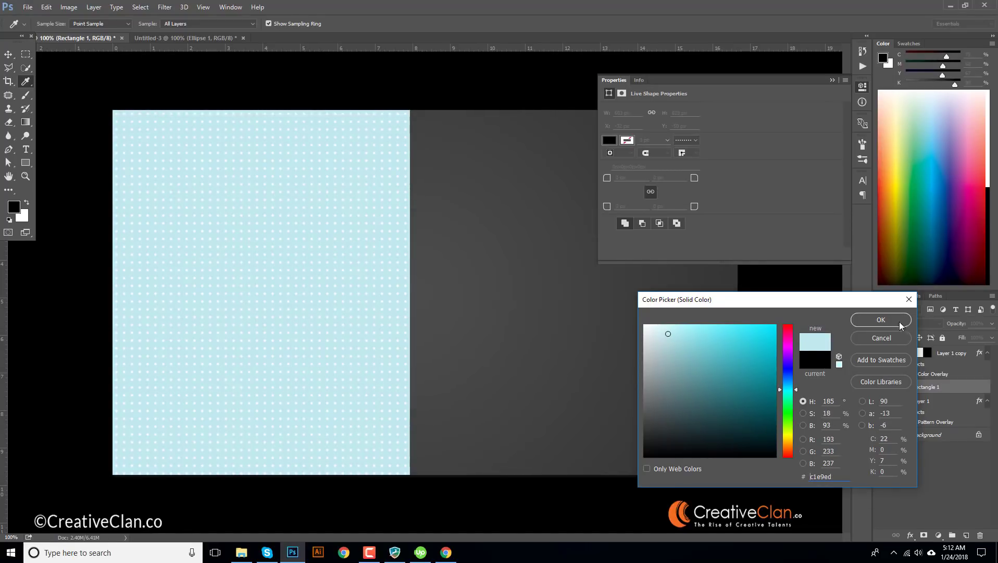
{"action": "left_click", "coordinate": [900, 322]}
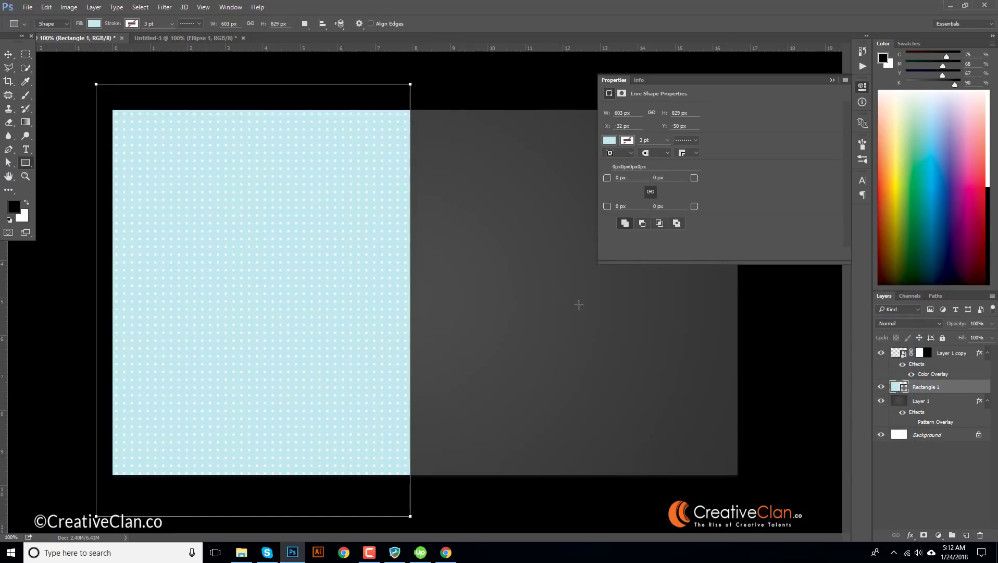
Step: Duplicate the rectangle and stretch the copy across the right side, 718 px wide
{"action": "left_click", "coordinate": [9, 54]}
{"action": "left_click_drag", "start_coordinate": [966, 414], "coordinate": [965, 533]}
{"action": "key", "text": "ctrl"}
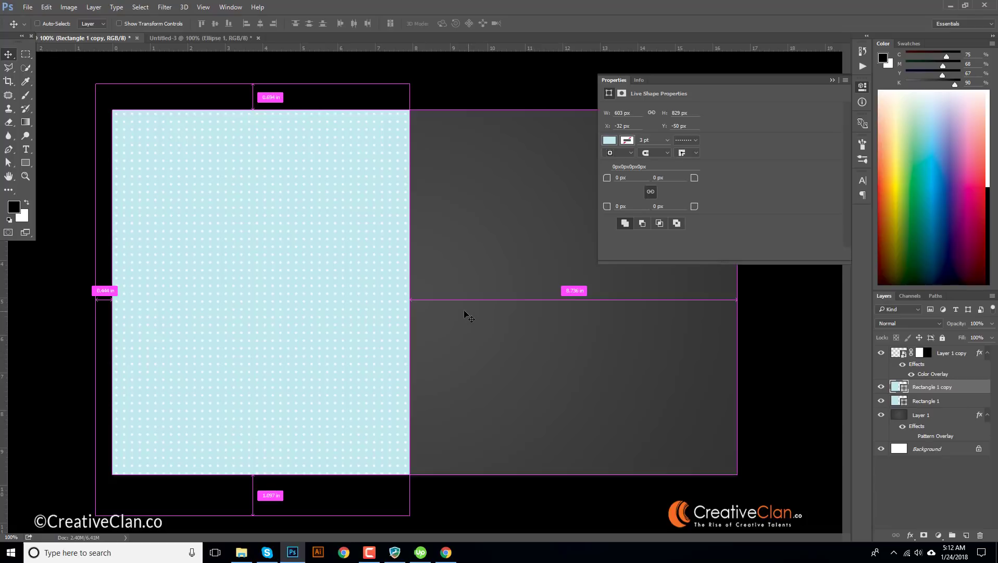
{"action": "key", "text": "ctrl+t"}
{"action": "left_click_drag", "start_coordinate": [271, 259], "coordinate": [487, 267]}
{"action": "left_click_drag", "start_coordinate": [580, 262], "coordinate": [574, 263]}
{"action": "left_click_drag", "start_coordinate": [720, 301], "coordinate": [780, 301]}
{"action": "key", "text": "Return"}
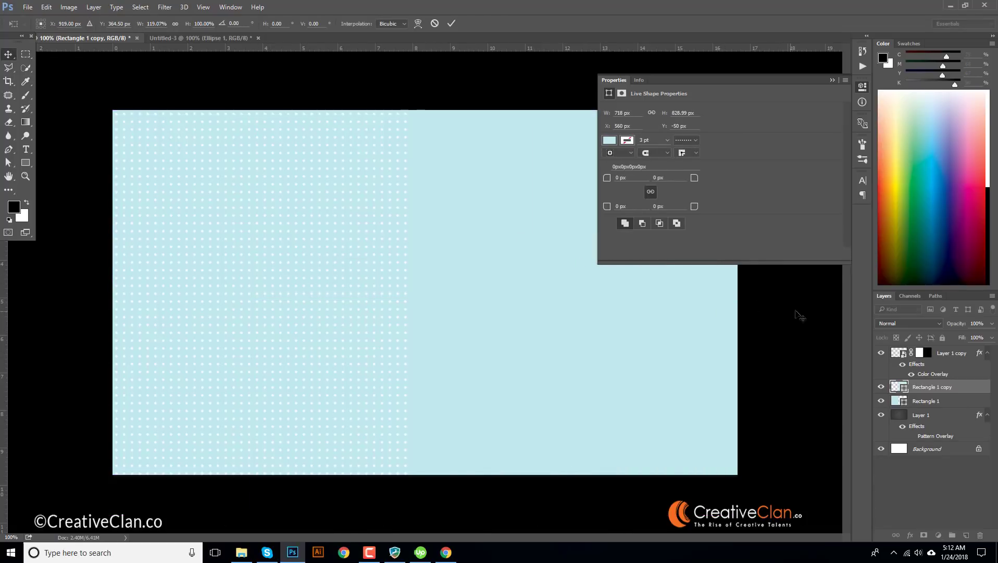
Step: Fill Rectangle 1 copy with pale pink #ffefff
{"action": "double_click", "coordinate": [894, 387]}
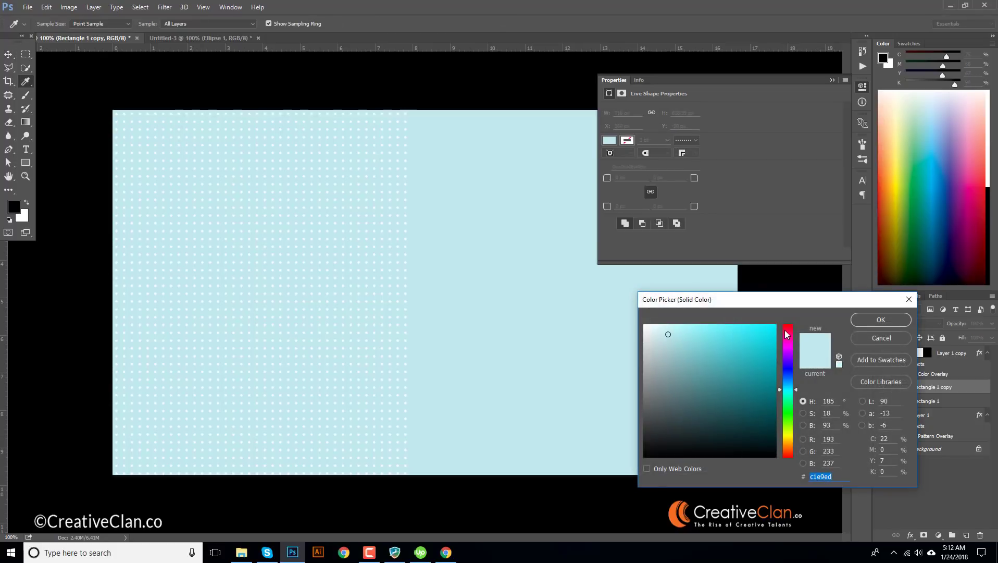
{"action": "left_click", "coordinate": [787, 347]}
{"action": "left_click", "coordinate": [652, 324]}
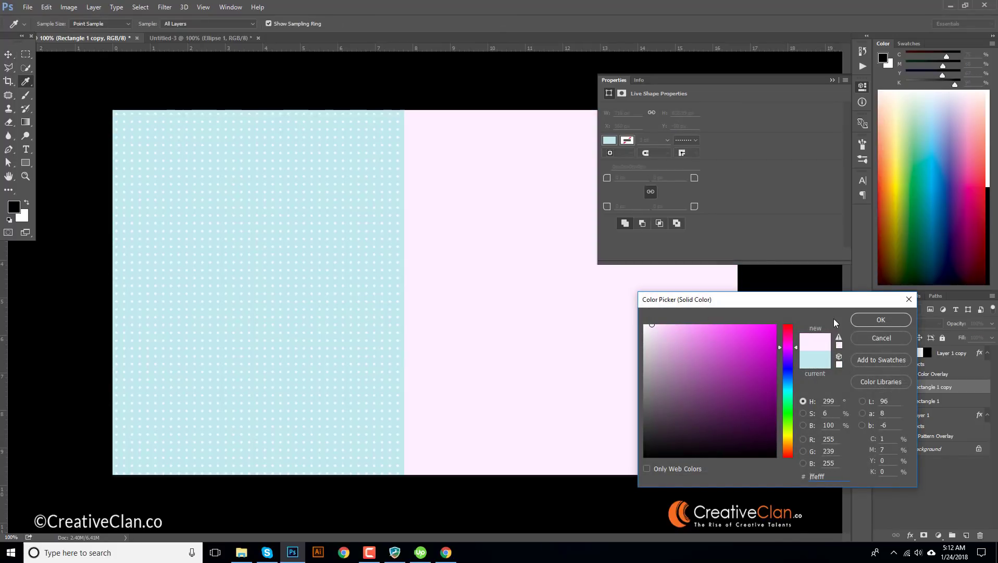
{"action": "left_click", "coordinate": [881, 319]}
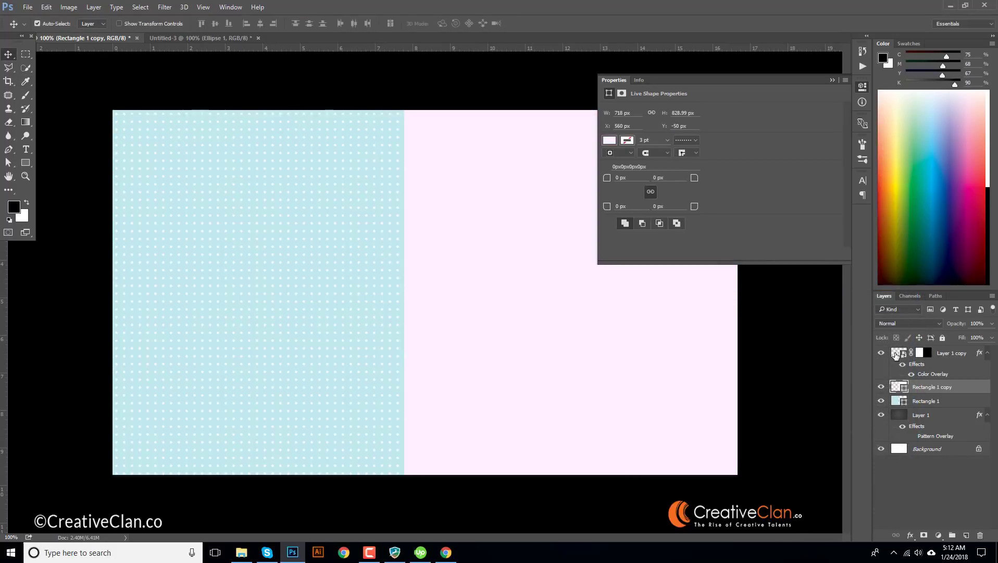
Step: Add a diagonal Pattern Overlay to the pink Rectangle 1 copy
{"action": "double_click", "coordinate": [971, 390]}
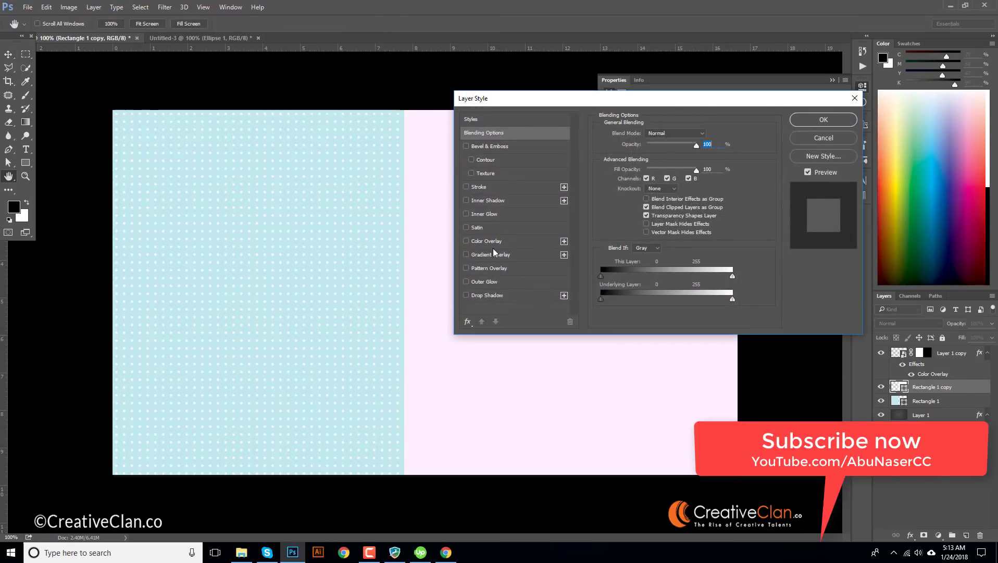
{"action": "left_click", "coordinate": [489, 267]}
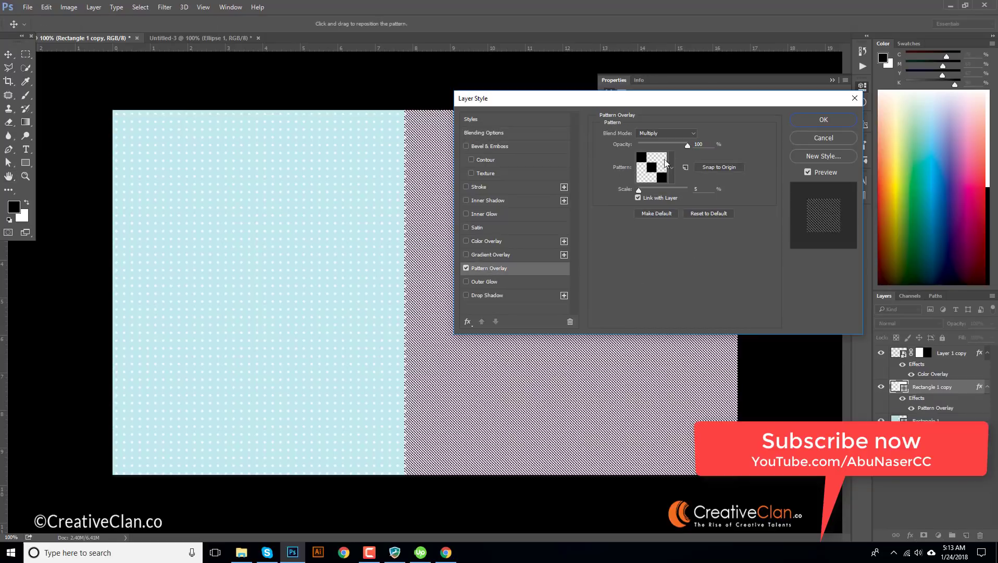
{"action": "left_click", "coordinate": [824, 120]}
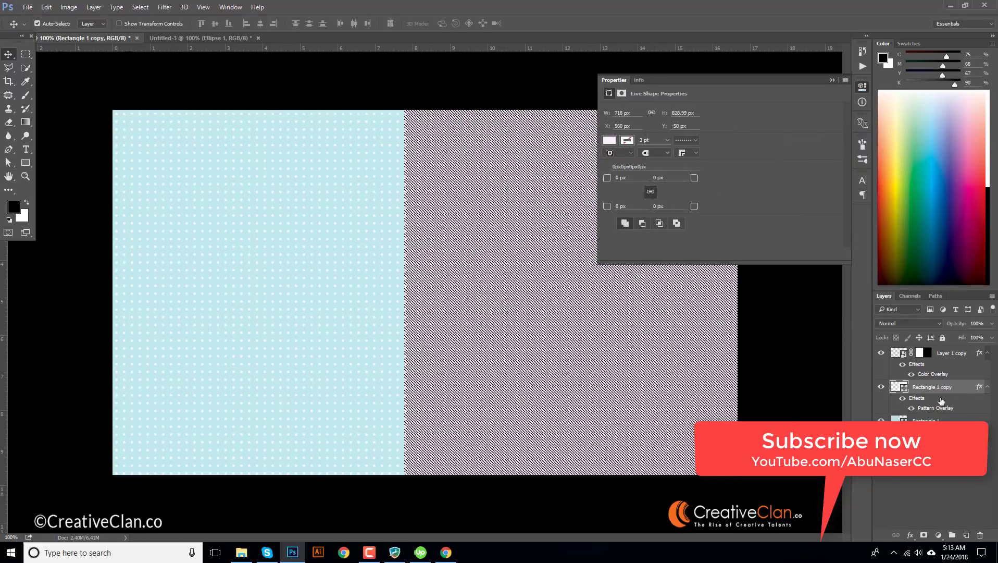
Step: Duplicate it as Rectangle 1 copy 2 with 0% fill and convert it to a smart object
{"action": "key", "text": "ctrl+j"}
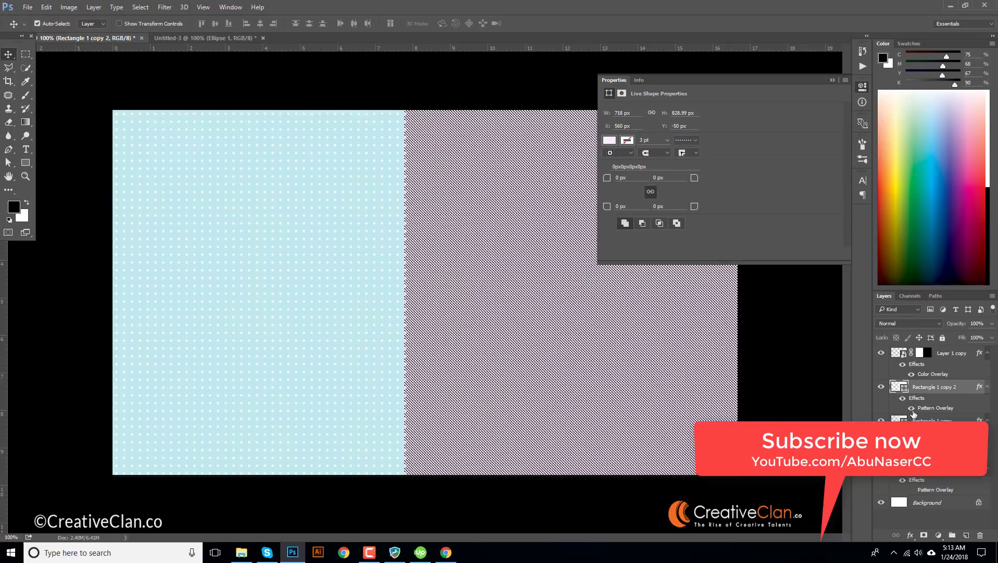
{"action": "left_click", "coordinate": [992, 338]}
{"action": "left_click_drag", "start_coordinate": [990, 351], "coordinate": [938, 354]}
{"action": "right_click", "coordinate": [950, 387]}
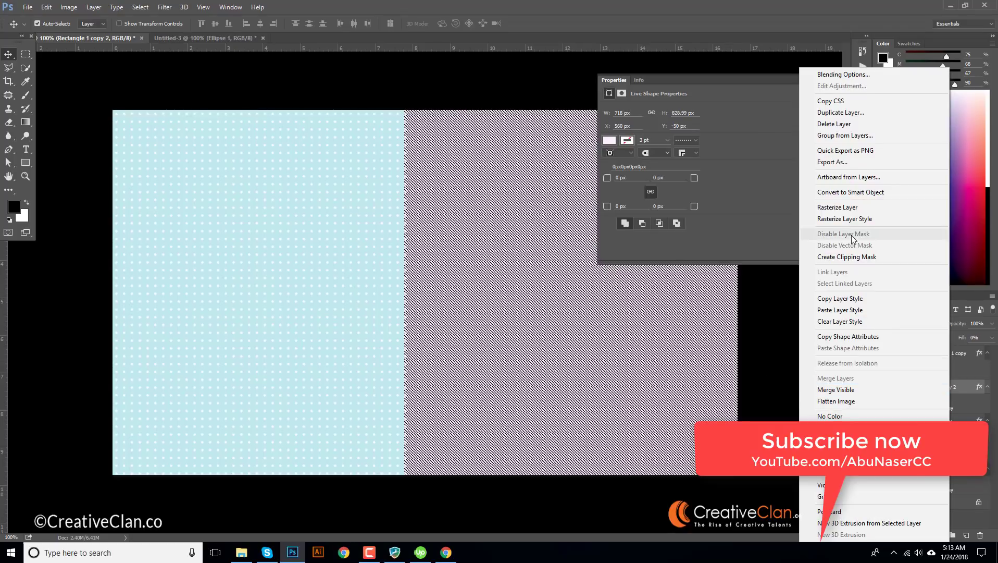
{"action": "left_click", "coordinate": [860, 191]}
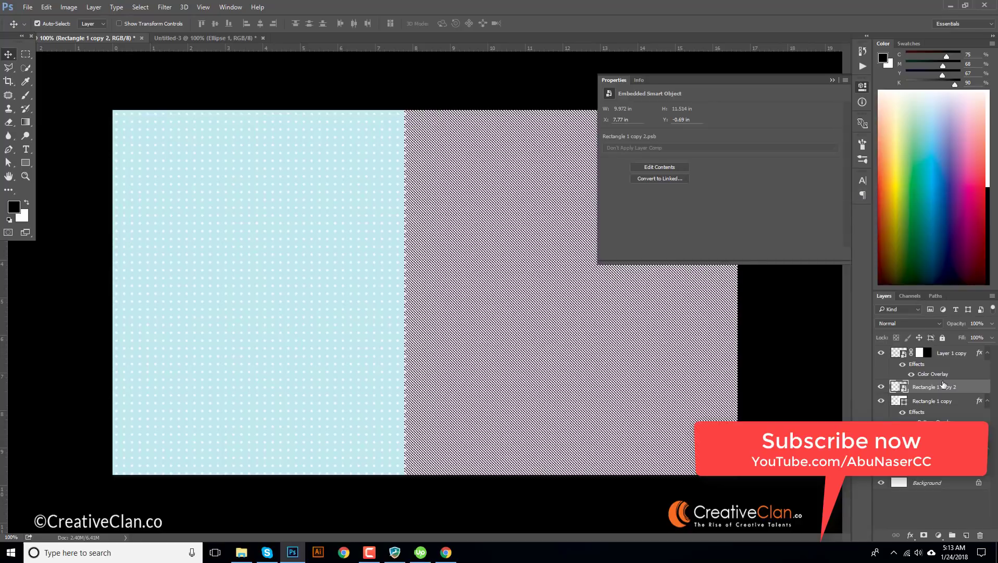
Step: Give the smart object a white Color Overlay
{"action": "double_click", "coordinate": [977, 390]}
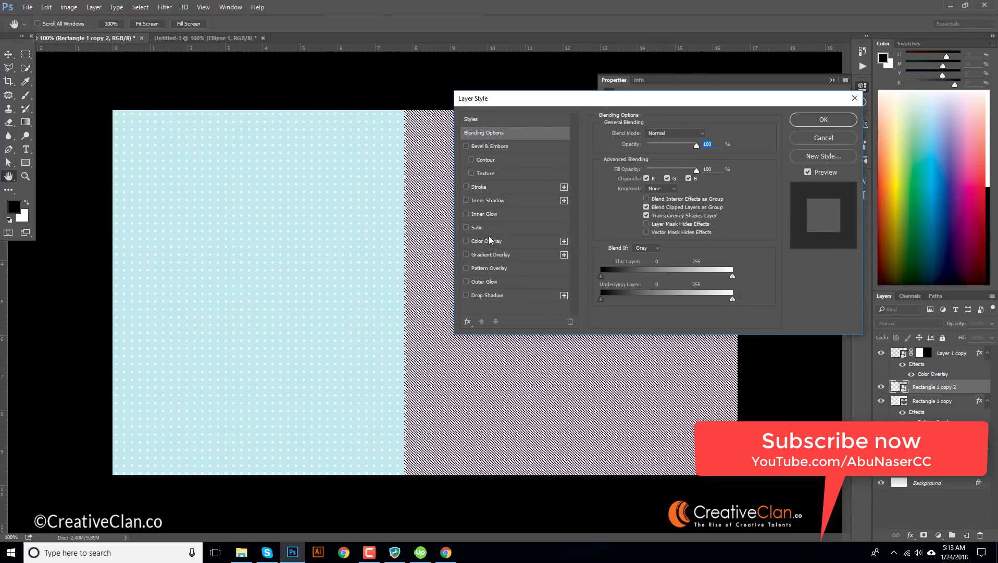
{"action": "left_click", "coordinate": [489, 241]}
{"action": "left_click_drag", "start_coordinate": [524, 102], "coordinate": [662, 92]}
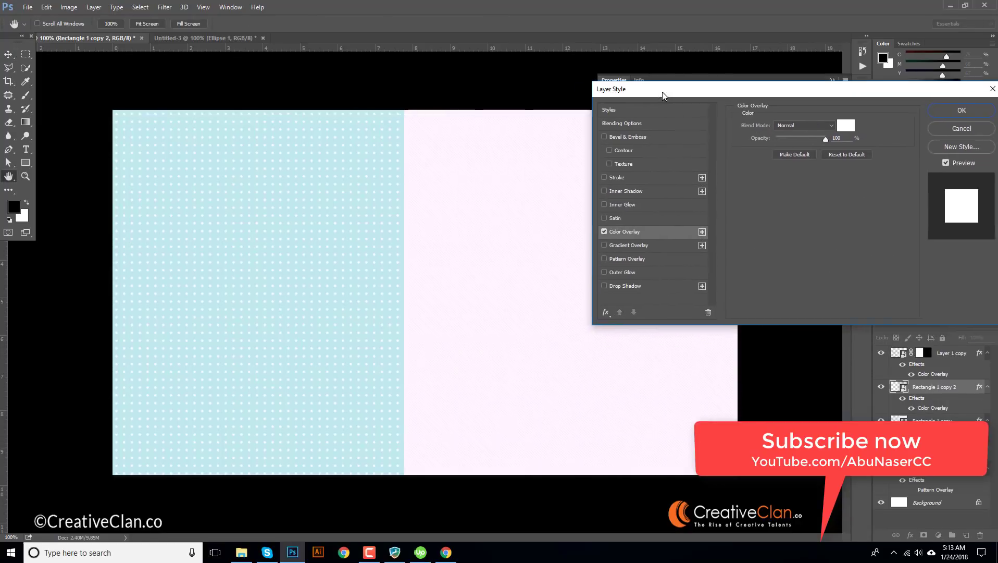
{"action": "left_click", "coordinate": [977, 113]}
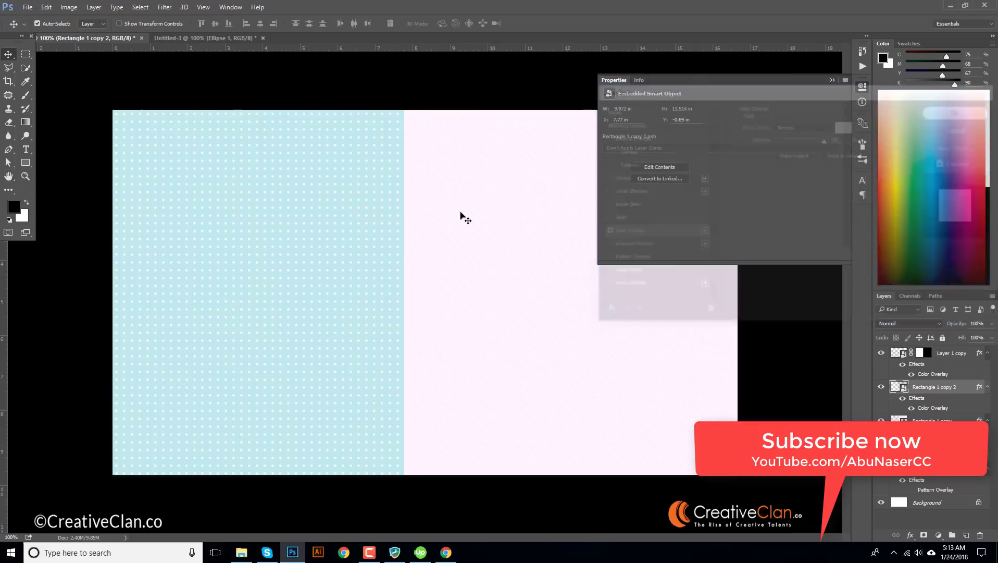
Step: In the smart object, raise the Pattern Overlay scale from 5 to 11, then save and close the .psb
{"action": "double_click", "coordinate": [900, 389]}
{"action": "double_click", "coordinate": [957, 382]}
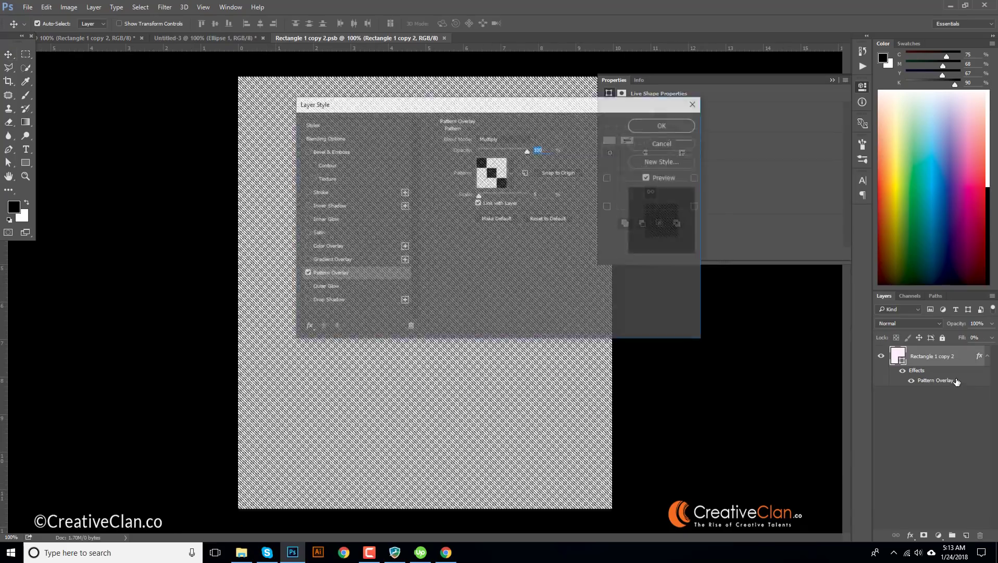
{"action": "left_click_drag", "start_coordinate": [481, 196], "coordinate": [480, 195]}
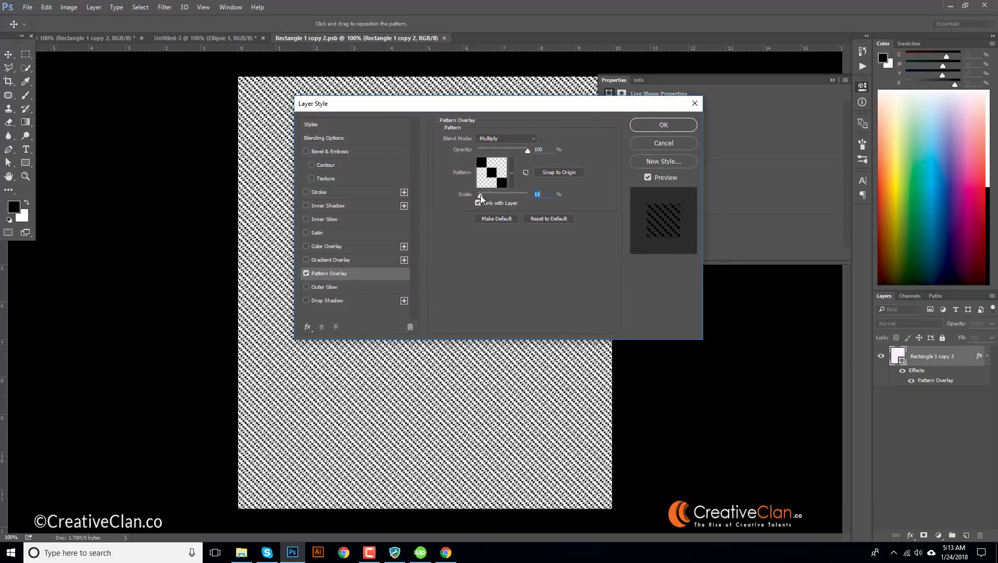
{"action": "left_click", "coordinate": [663, 126]}
{"action": "key", "text": "ctrl+s"}
{"action": "key", "text": "ctrl+w"}
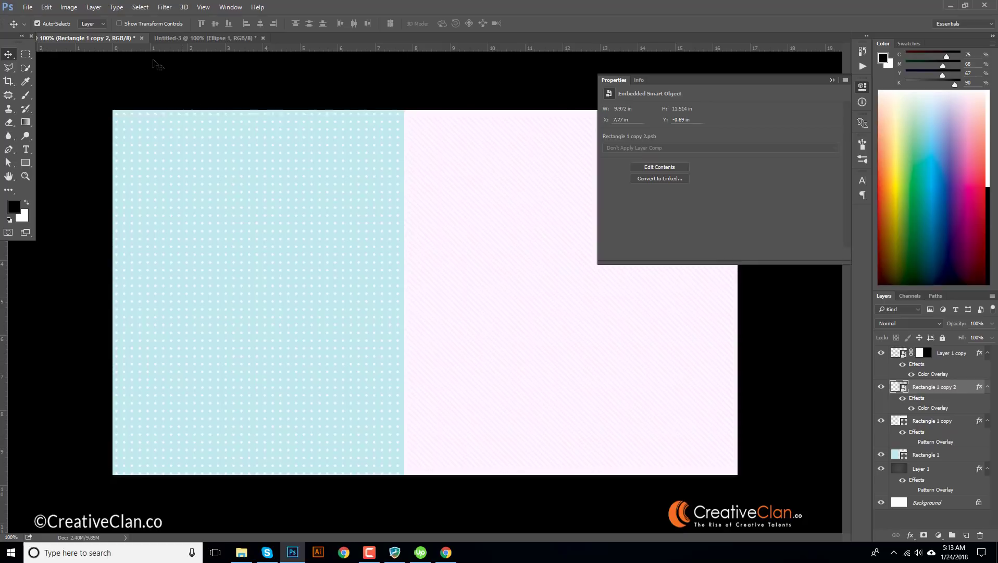
Step: Create a new 100 × 100 px white document
{"action": "left_click", "coordinate": [27, 7]}
{"action": "left_click", "coordinate": [41, 19]}
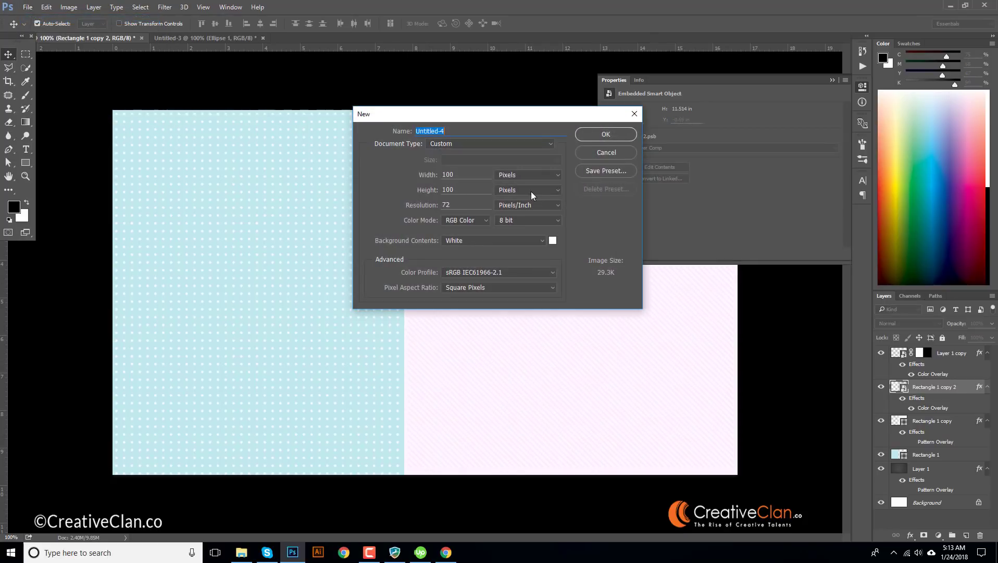
{"action": "left_click", "coordinate": [617, 134]}
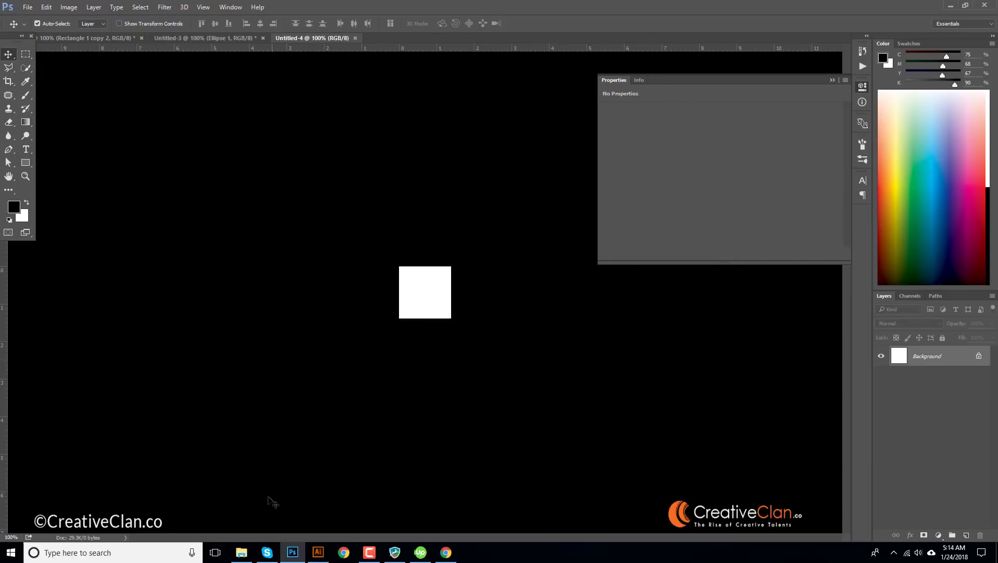
Step: Open Final DVD cover PP.ai from the Dropbox DVD folder
{"action": "left_click", "coordinate": [241, 553]}
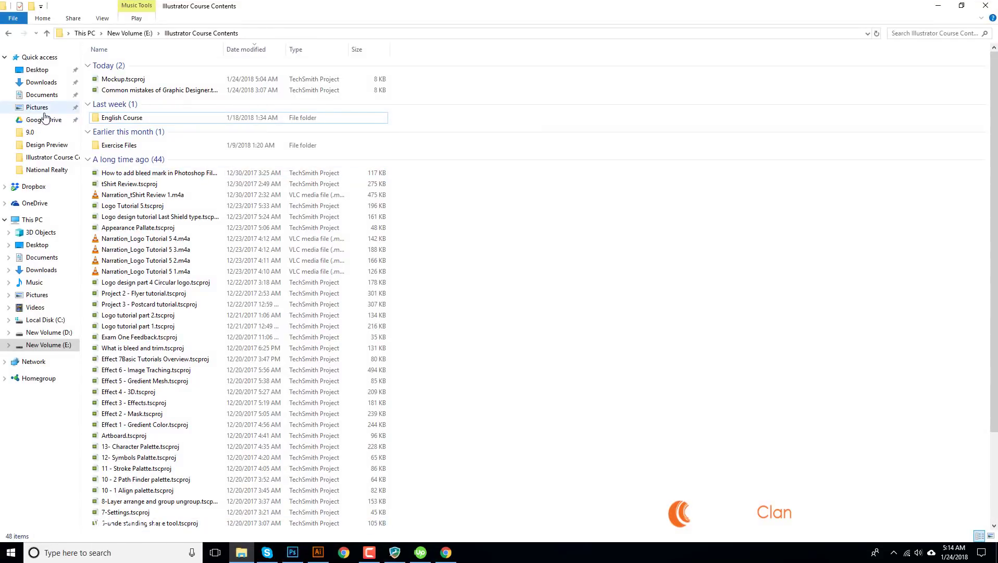
{"action": "left_click", "coordinate": [36, 187]}
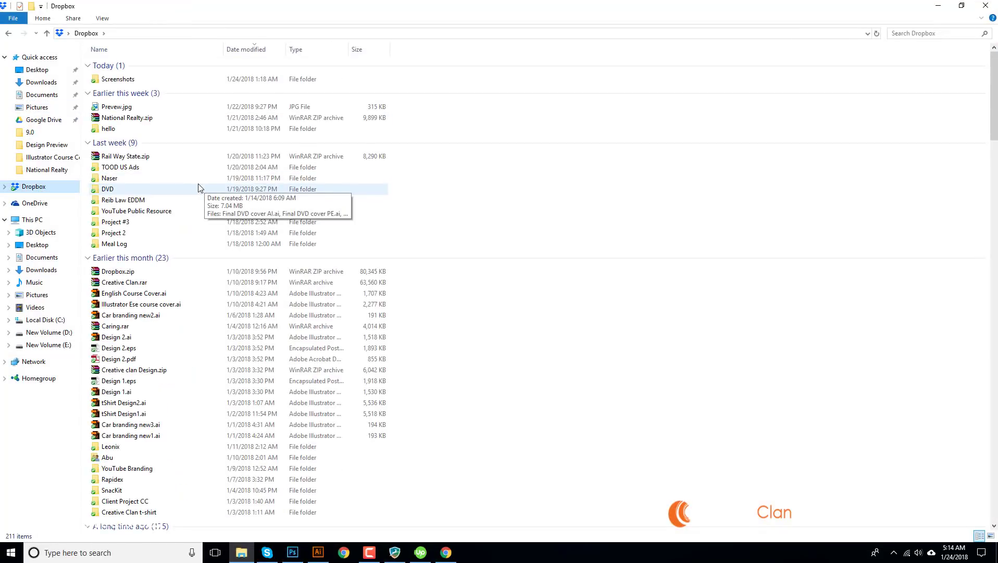
{"action": "double_click", "coordinate": [115, 189]}
{"action": "double_click", "coordinate": [150, 79]}
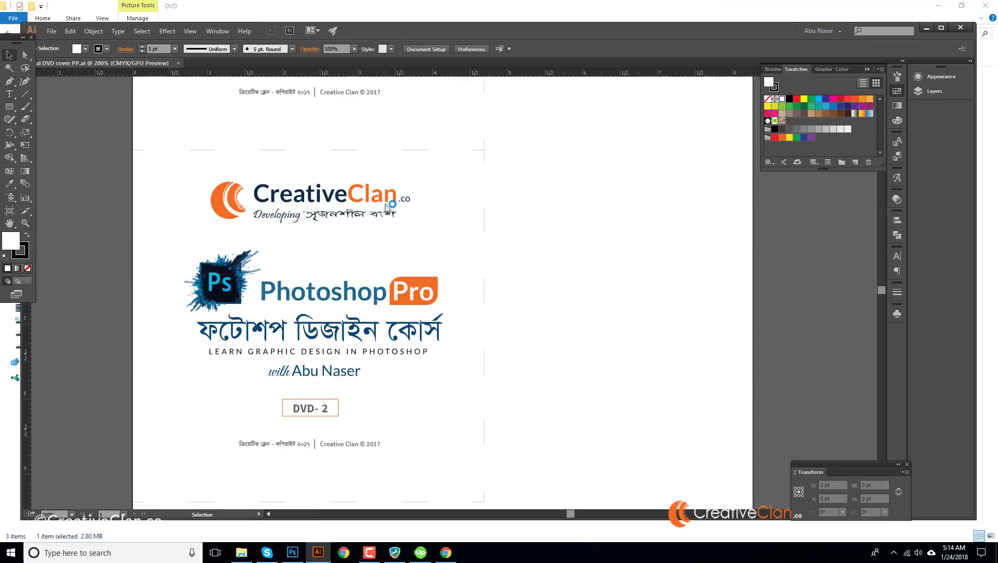
Step: Copy the orange swirl from the CreativeClan logo in Illustrator and return to Photoshop
{"action": "left_click", "coordinate": [220, 200]}
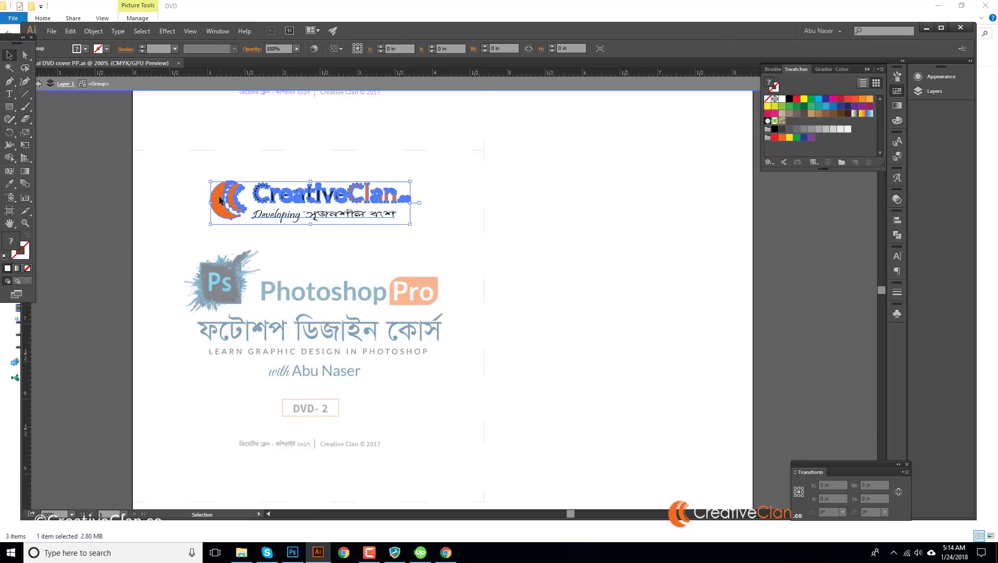
{"action": "double_click", "coordinate": [220, 200]}
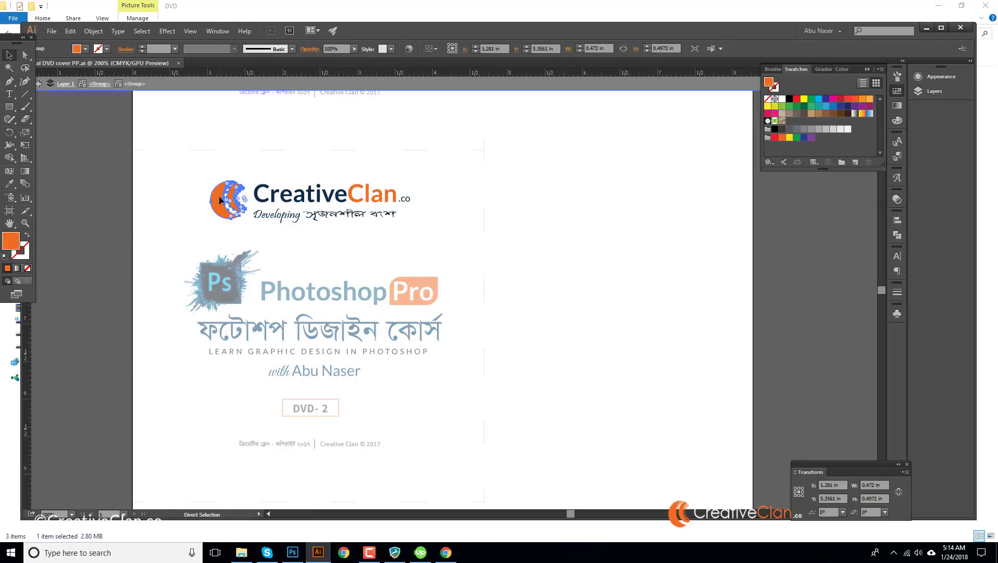
{"action": "double_click", "coordinate": [532, 375]}
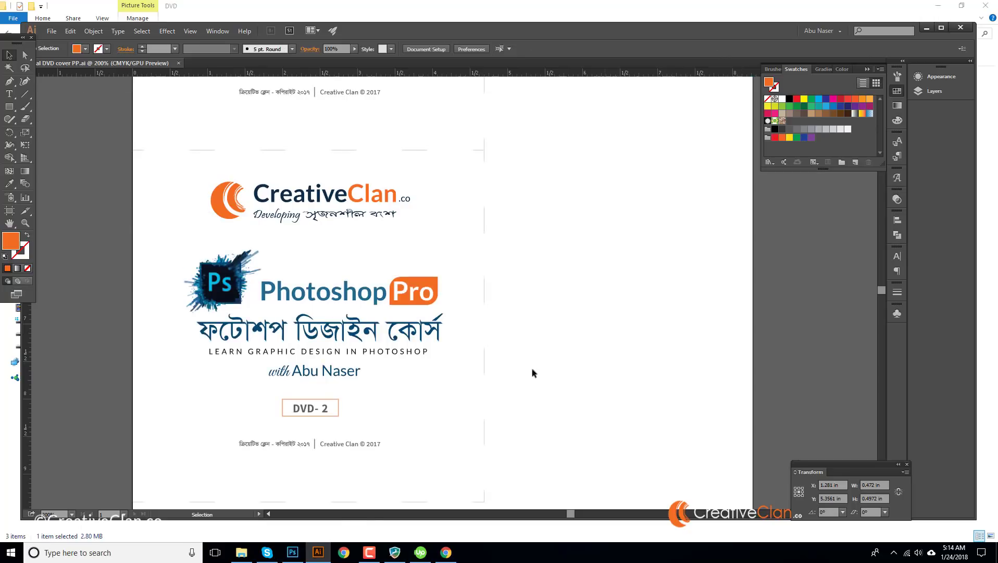
{"action": "left_click", "coordinate": [292, 552]}
Step: Paste the swirl into Untitled-4 as a Smart Object and enlarge it to about 129%
{"action": "key", "text": "ctrl+v"}
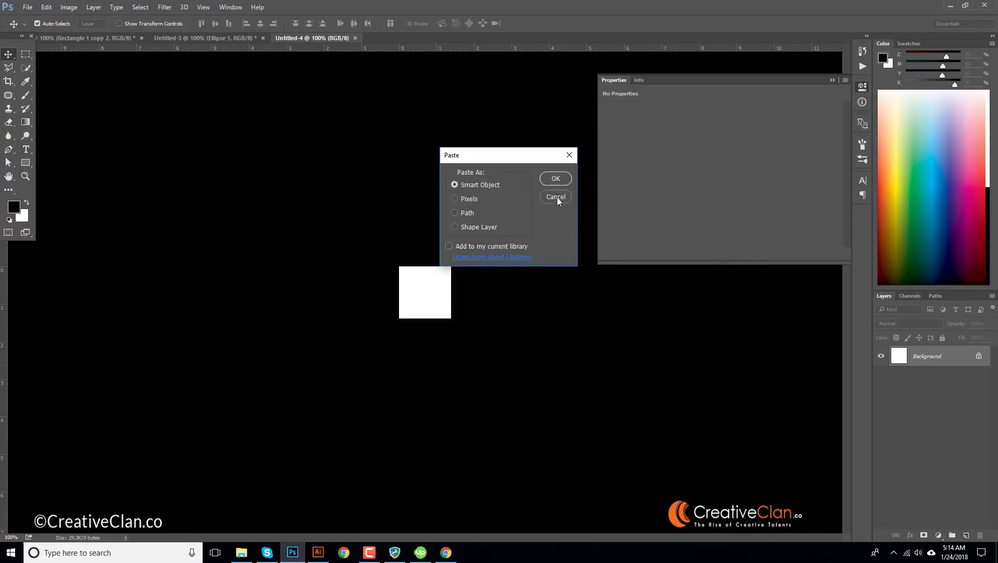
{"action": "left_click", "coordinate": [555, 178]}
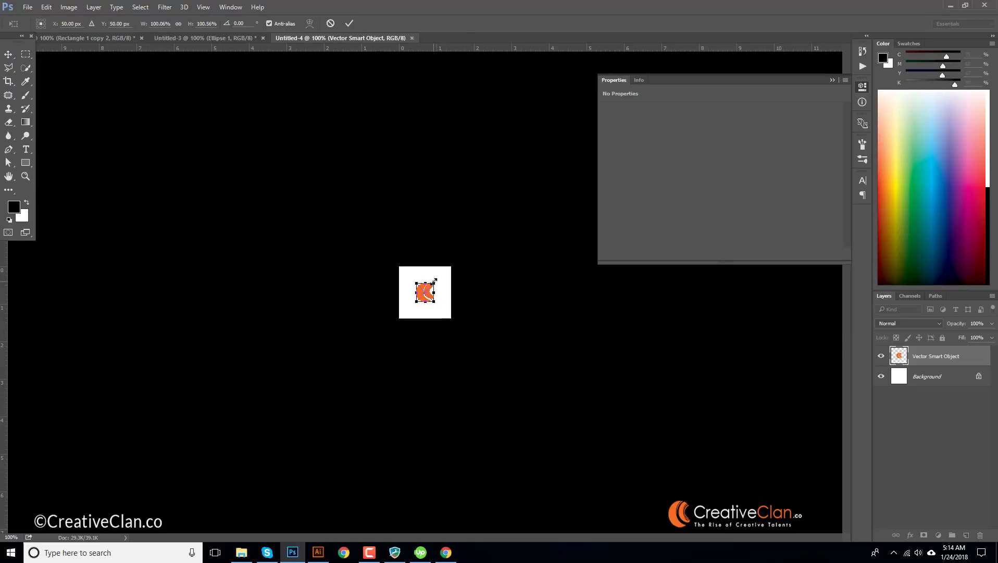
{"action": "left_click_drag", "start_coordinate": [435, 277], "coordinate": [436, 275]}
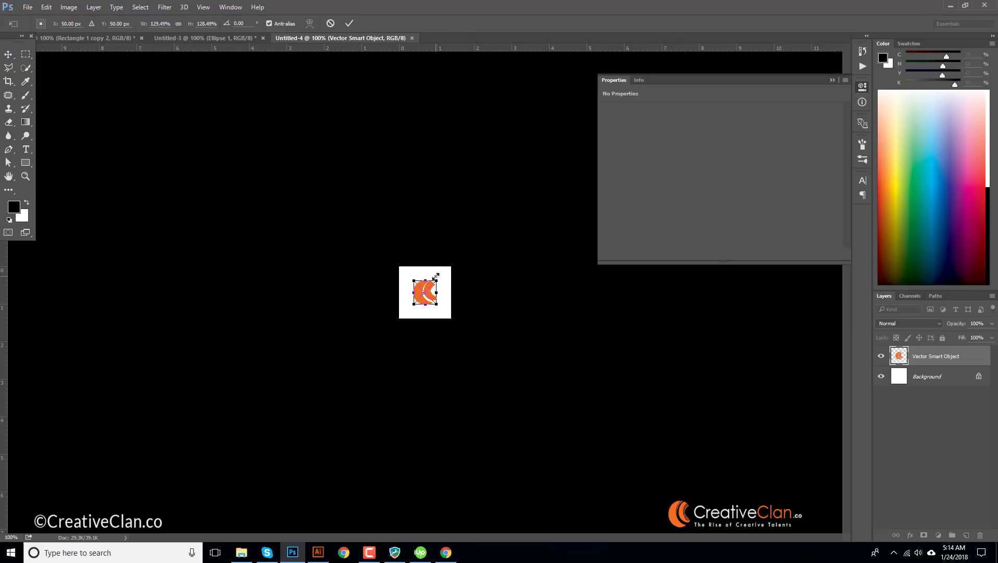
{"action": "key", "text": "Return"}
Step: Hide the white Background and define the tile as a pattern named 'CC Logo'
{"action": "left_click", "coordinate": [881, 376]}
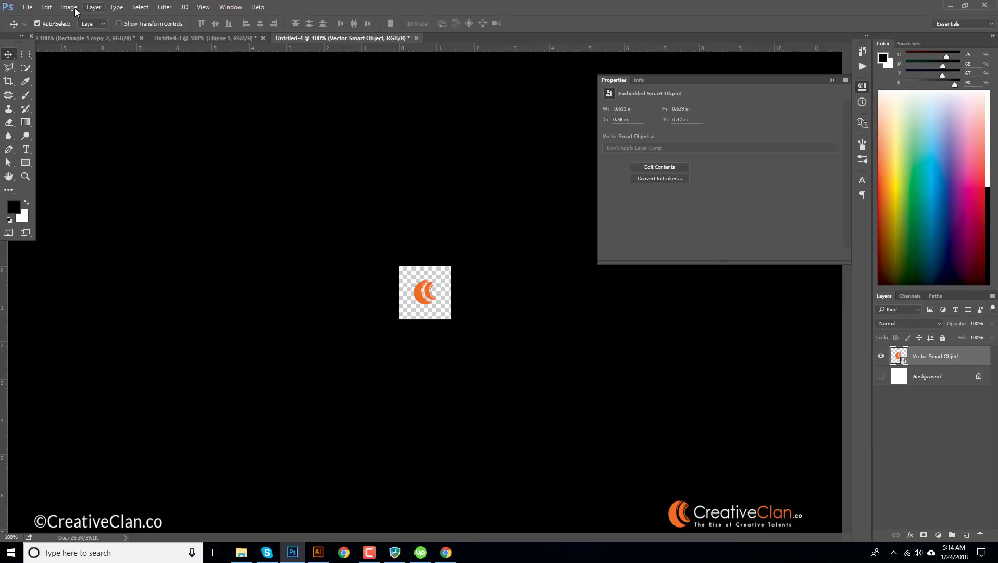
{"action": "left_click", "coordinate": [46, 7]}
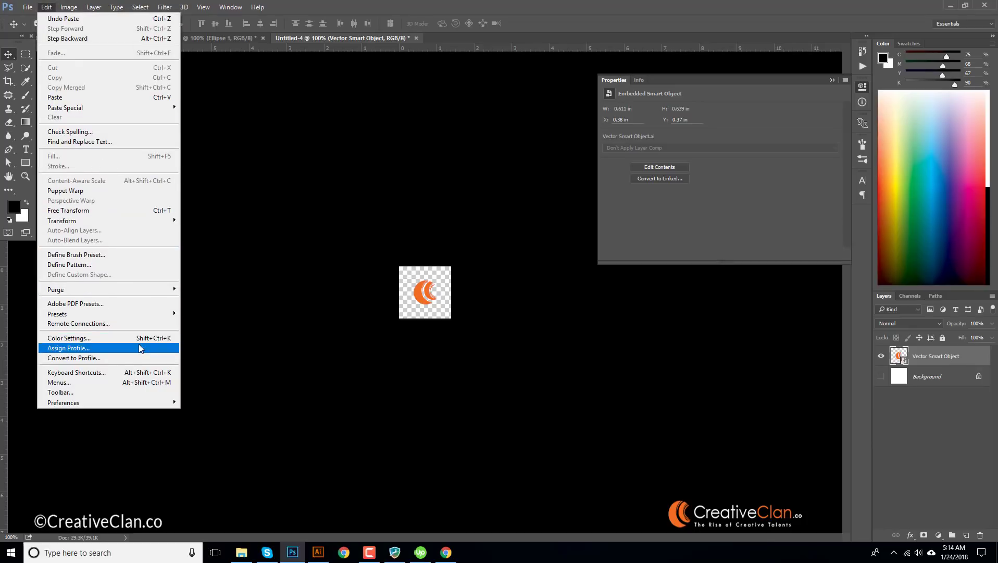
{"action": "left_click", "coordinate": [150, 268]}
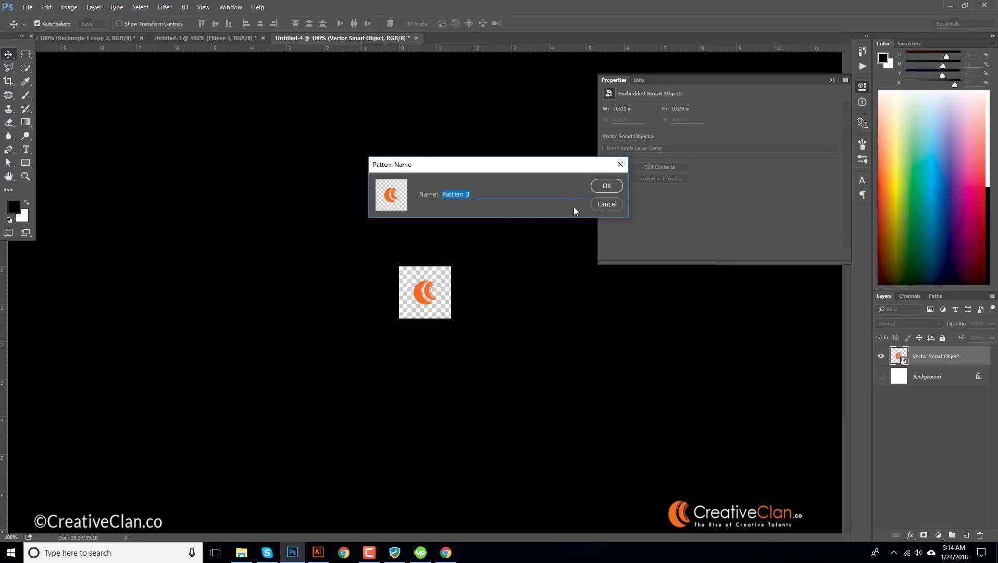
{"action": "type", "text": "CC Logo"}
{"action": "key", "text": "Return"}
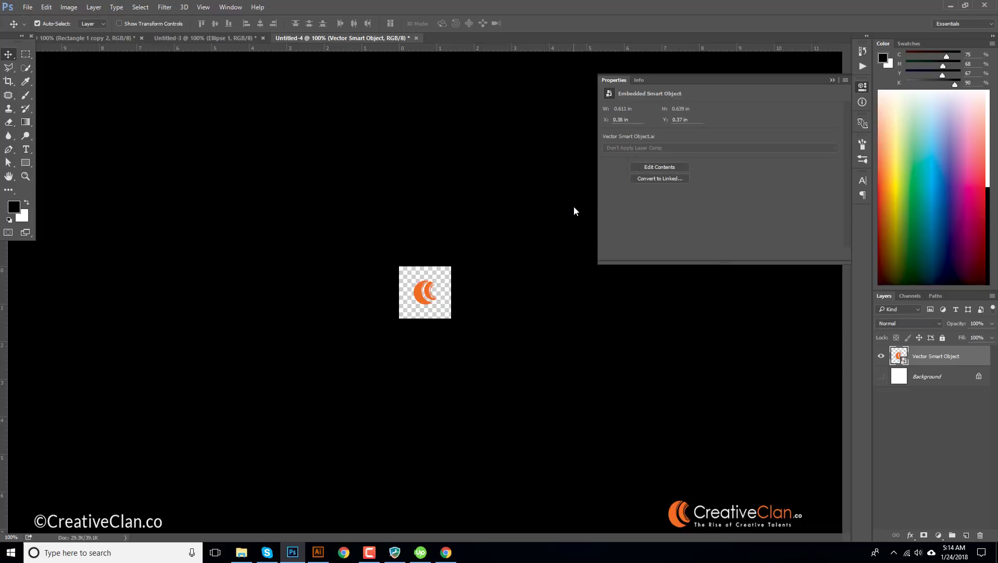
Step: In the panel document, add a white-filled Layer 2 above Layer 1 copy
{"action": "left_click", "coordinate": [104, 39]}
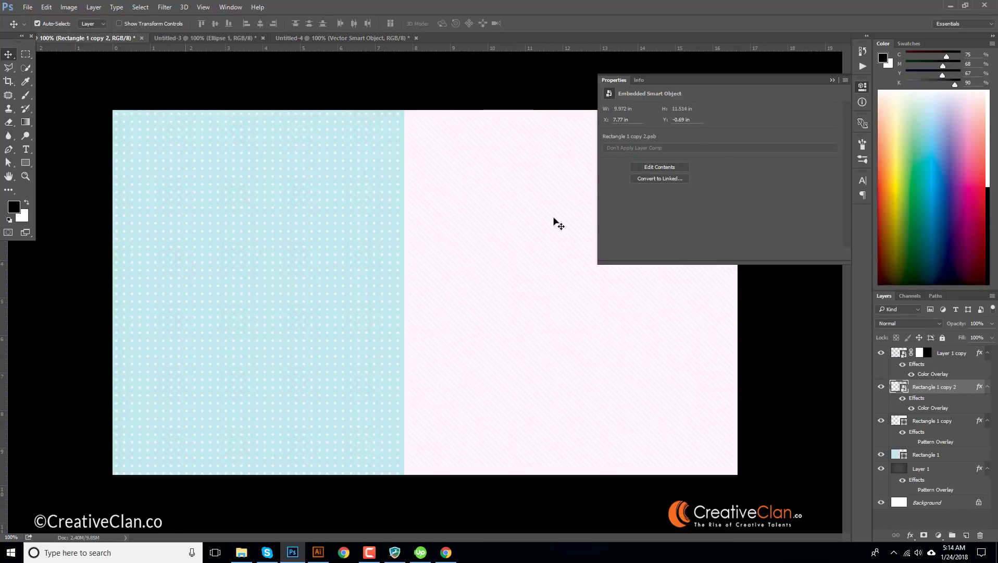
{"action": "double_click", "coordinate": [959, 411]}
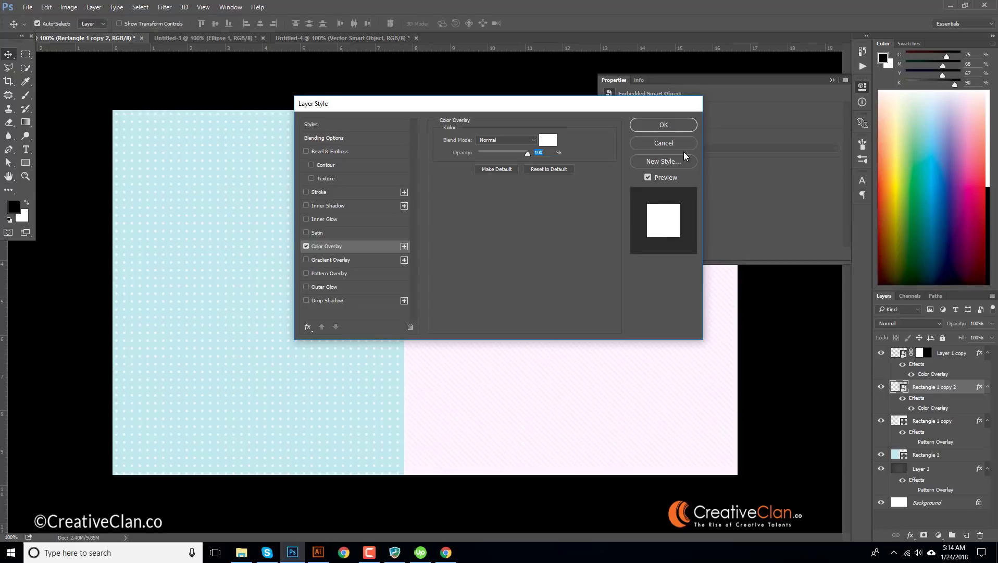
{"action": "left_click", "coordinate": [671, 140]}
{"action": "left_click", "coordinate": [940, 355]}
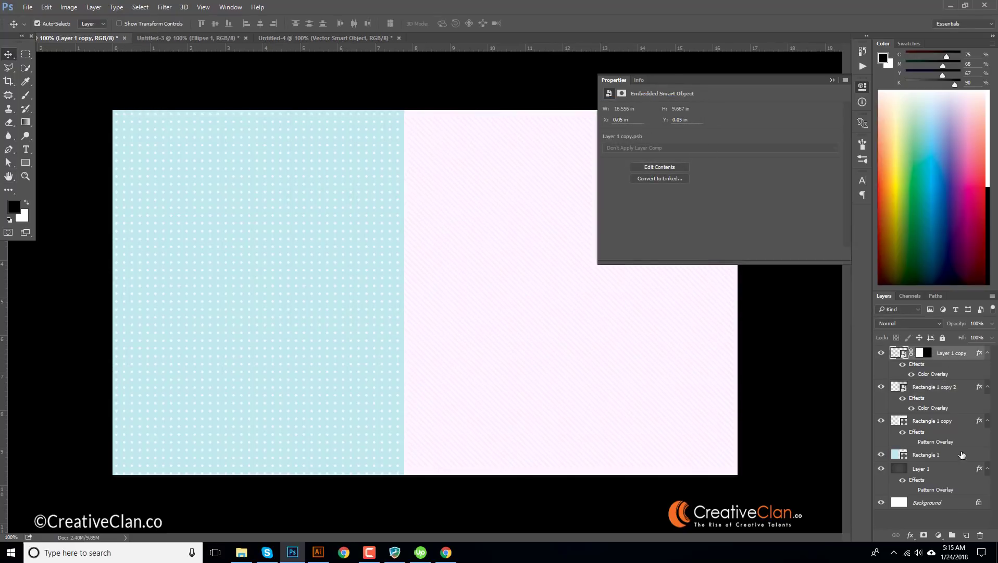
{"action": "left_click", "coordinate": [964, 535]}
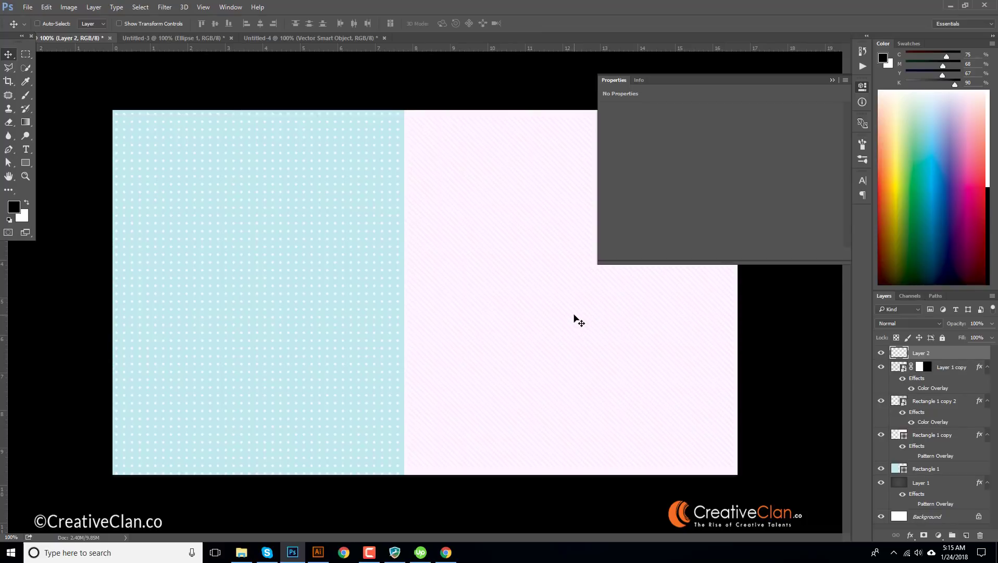
{"action": "key", "text": "ctrl+BackSpace"}
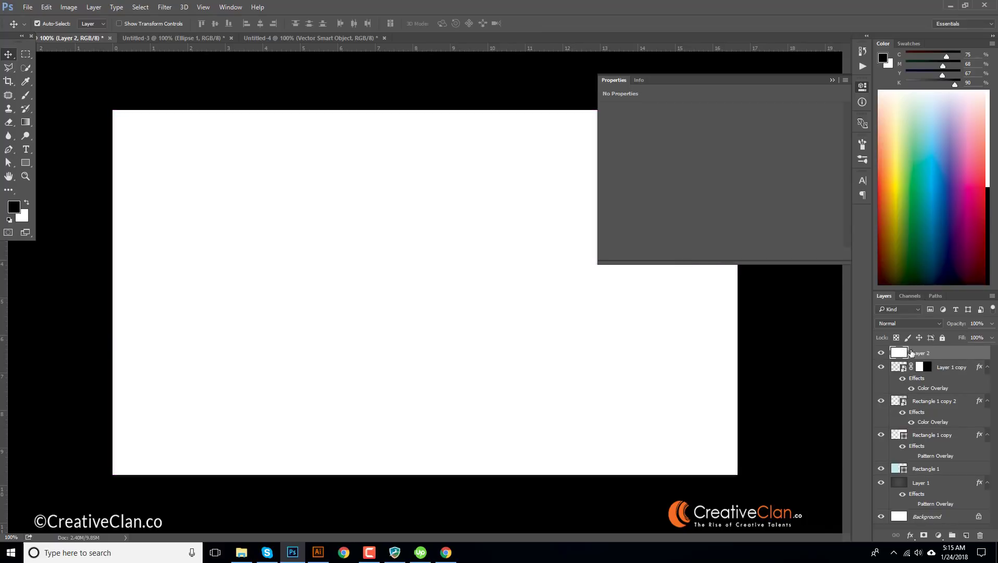
Step: Add a Pattern Overlay of the orange crescent logo to Layer 2 at 41% scale
{"action": "double_click", "coordinate": [943, 354]}
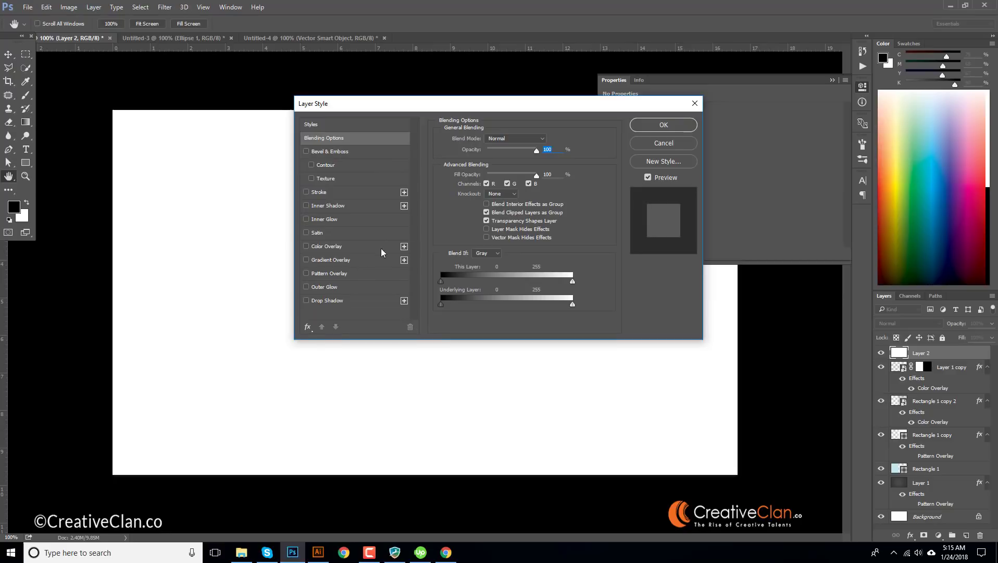
{"action": "left_click", "coordinate": [329, 273]}
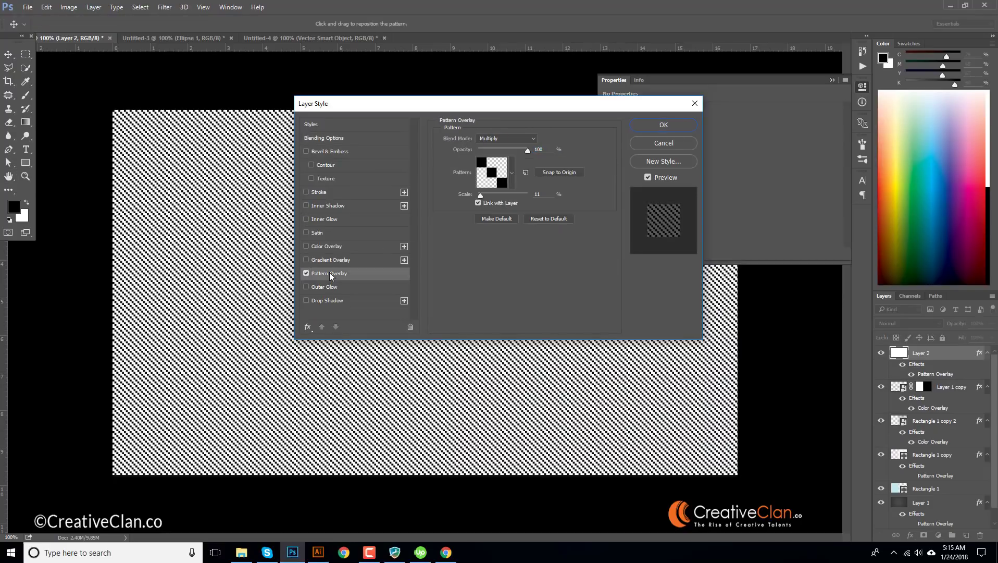
{"action": "left_click", "coordinate": [514, 181]}
{"action": "left_click", "coordinate": [512, 239]}
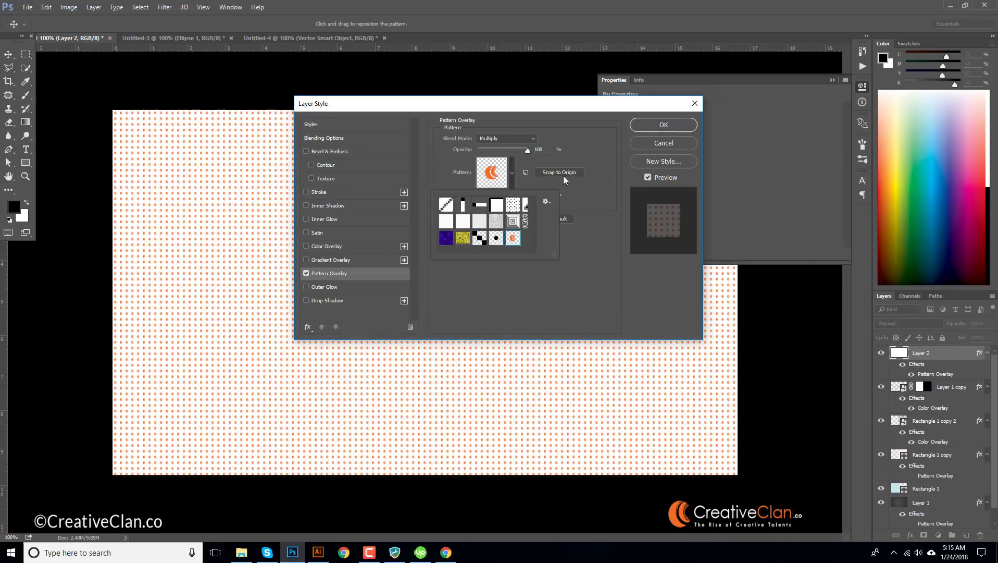
{"action": "left_click_drag", "start_coordinate": [457, 105], "coordinate": [664, 100]}
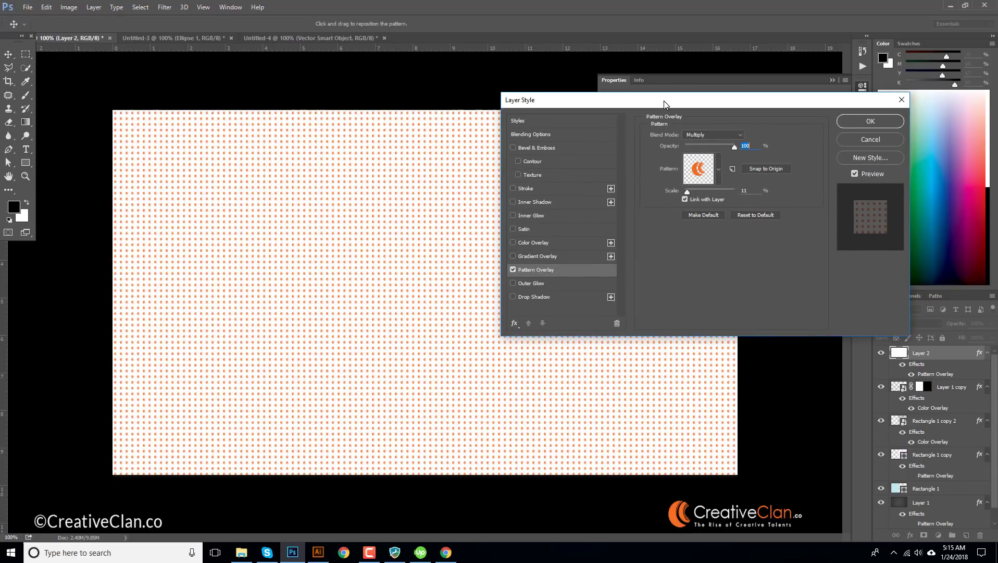
{"action": "left_click_drag", "start_coordinate": [686, 192], "coordinate": [695, 191]}
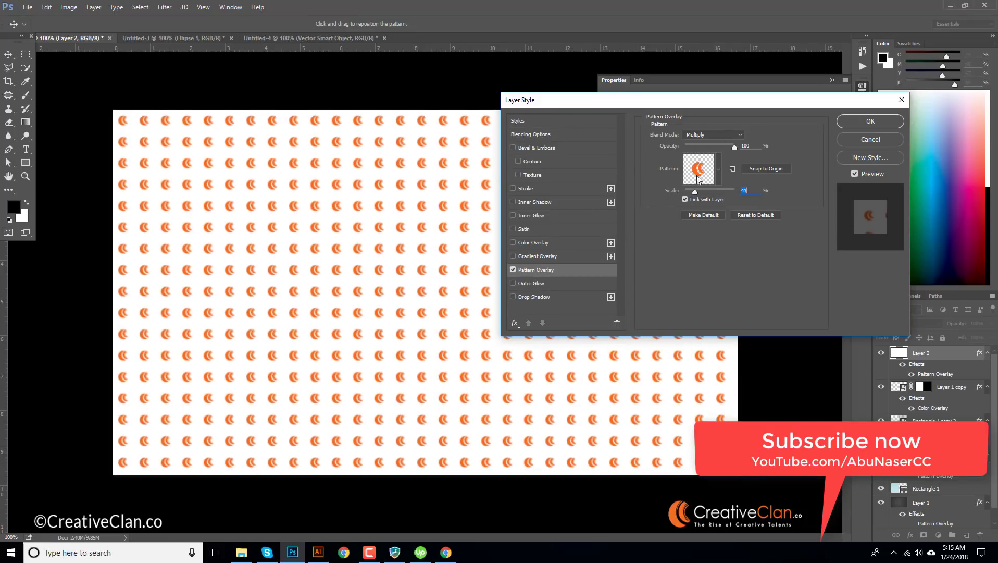
{"action": "left_click", "coordinate": [864, 121]}
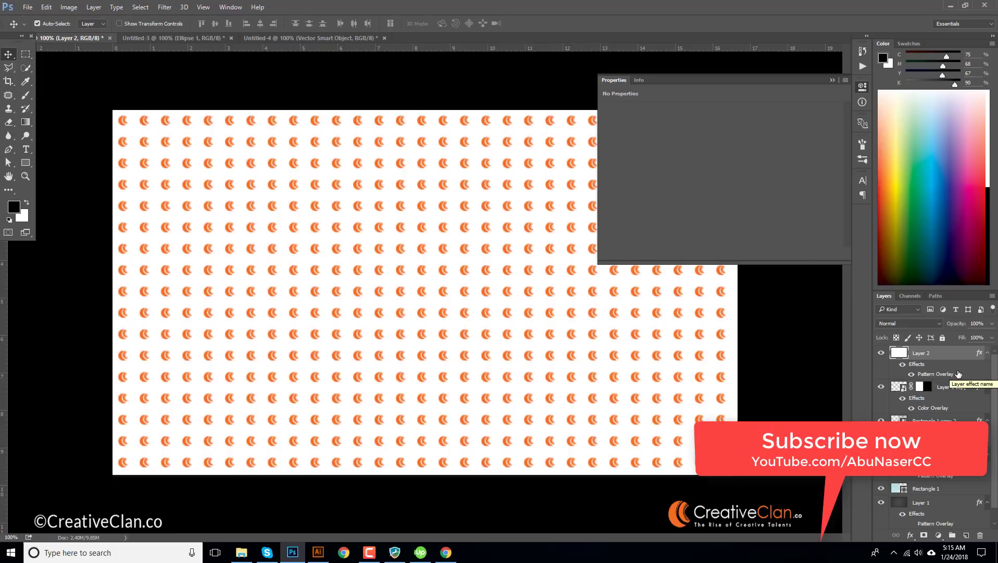
Step: Add a new Layer 3 above Layer 1 copy and fill it with black
{"action": "left_click", "coordinate": [956, 388]}
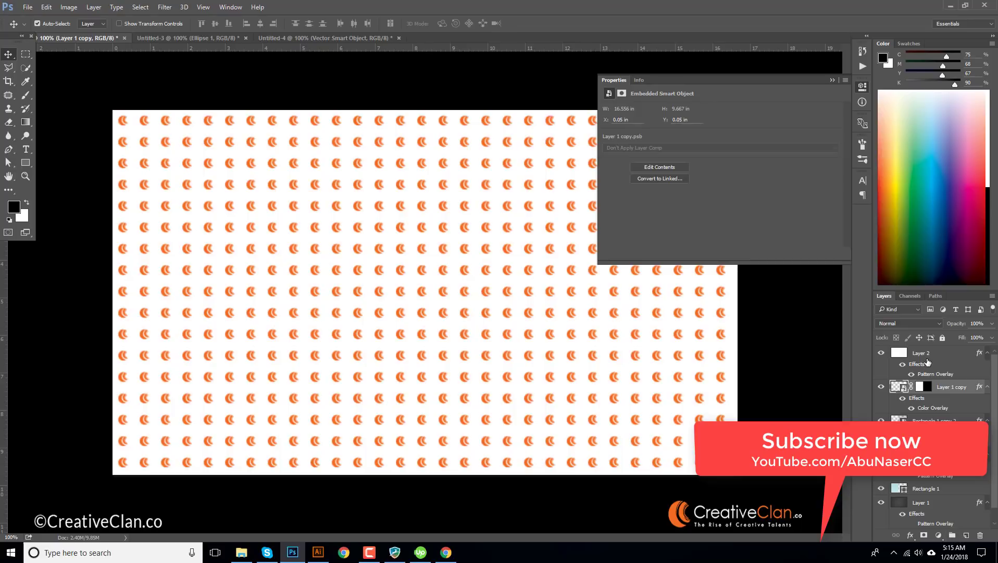
{"action": "left_click", "coordinate": [927, 359]}
{"action": "left_click", "coordinate": [955, 389]}
{"action": "left_click", "coordinate": [965, 535]}
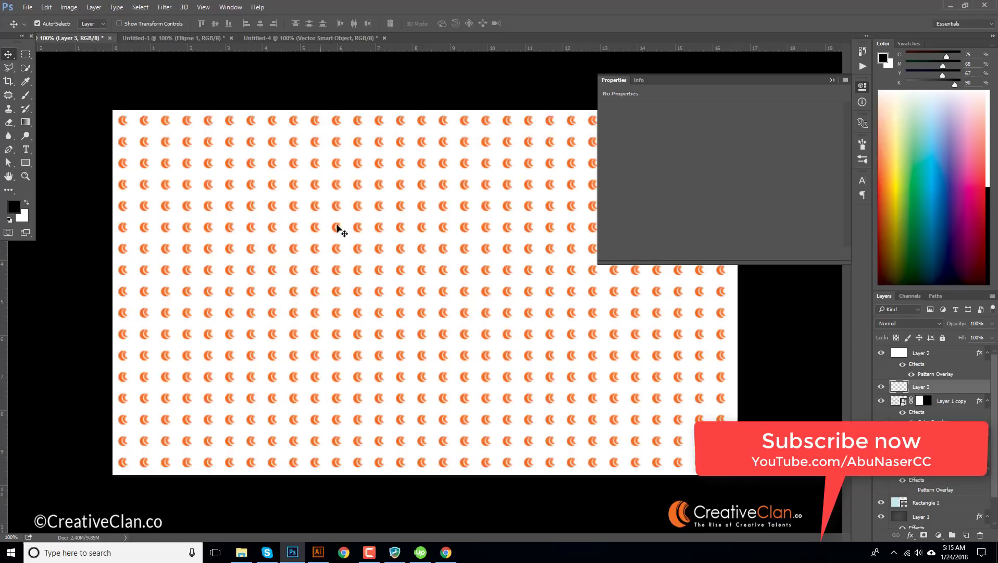
{"action": "key", "text": "alt+BackSpace"}
Step: Lower the orange pattern Layer 2's opacity to about 70%
{"action": "left_click", "coordinate": [926, 354]}
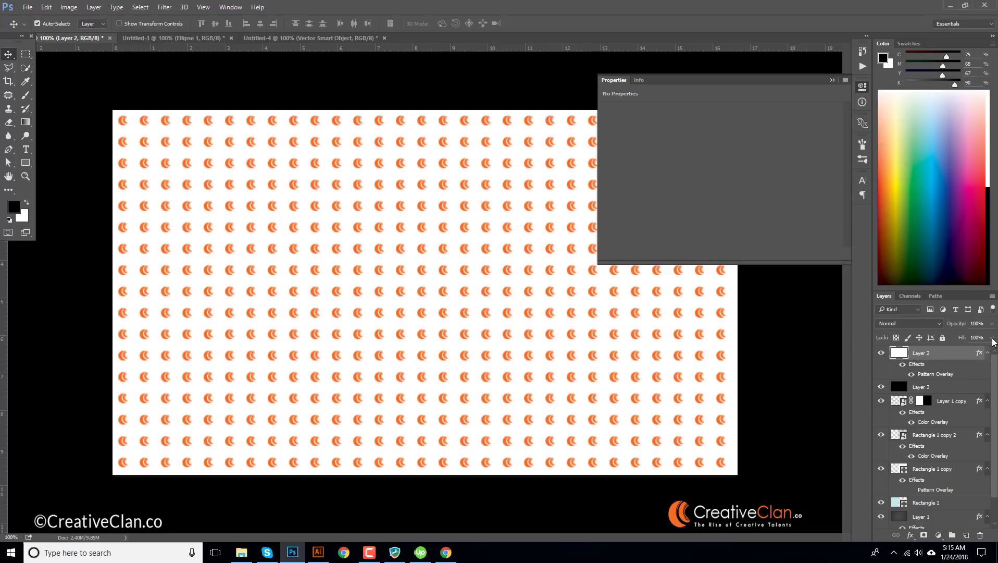
{"action": "left_click", "coordinate": [993, 338]}
{"action": "mouse_move", "coordinate": [990, 353]}
{"action": "left_mouse_down"}
{"action": "mouse_move", "coordinate": [921, 356]}
{"action": "mouse_move", "coordinate": [980, 354]}
{"action": "left_mouse_up"}
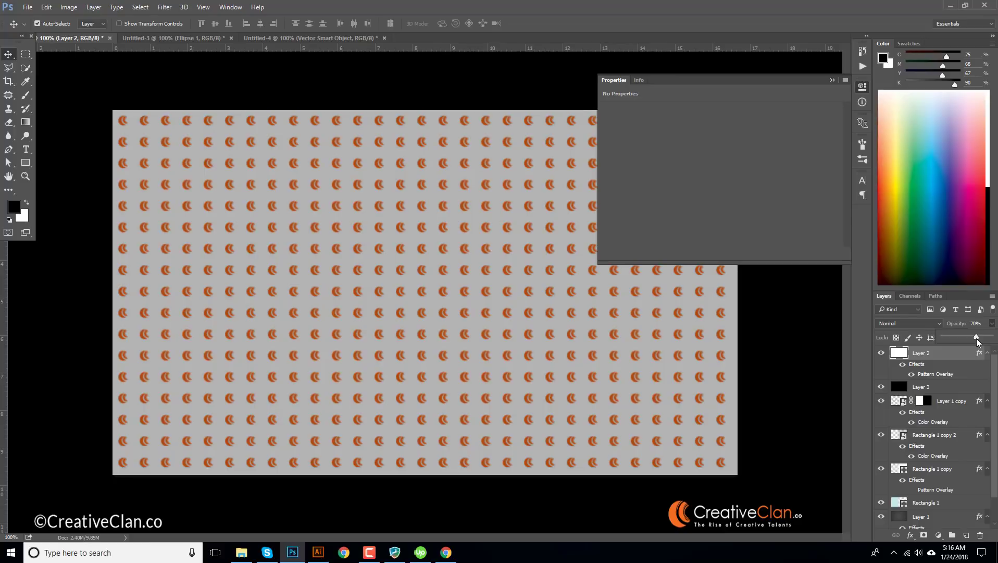
Step: Switch Layer 2's Pattern Overlay to Normal blending and drop its fill to 0%
{"action": "double_click", "coordinate": [960, 374]}
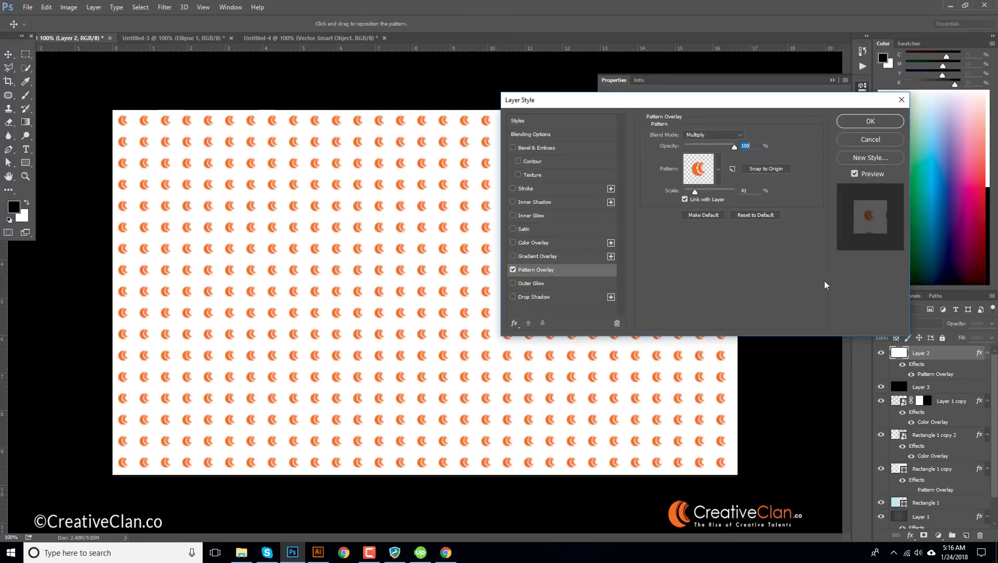
{"action": "left_click", "coordinate": [712, 134]}
{"action": "left_click", "coordinate": [691, 144]}
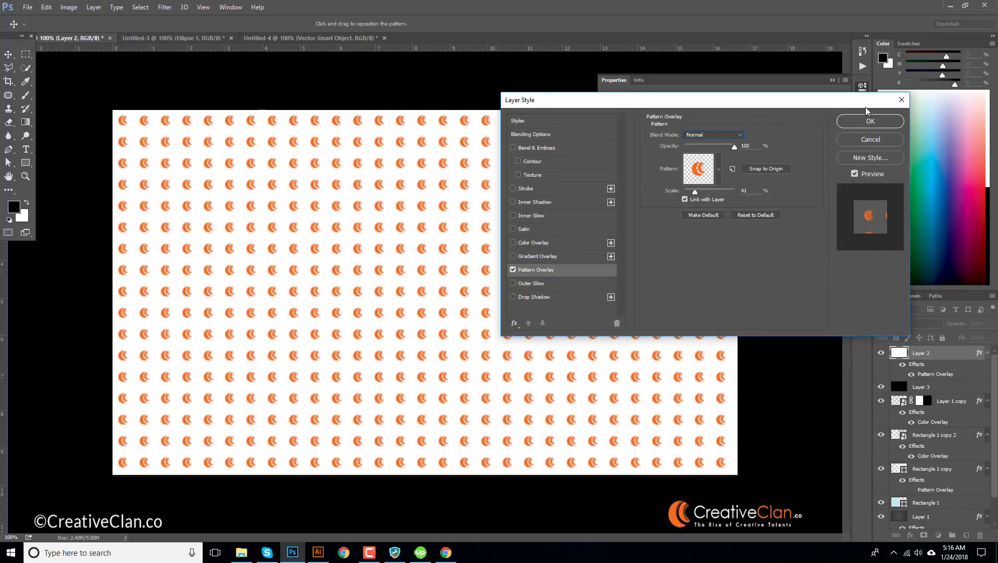
{"action": "left_click", "coordinate": [870, 120]}
{"action": "left_click", "coordinate": [992, 337]}
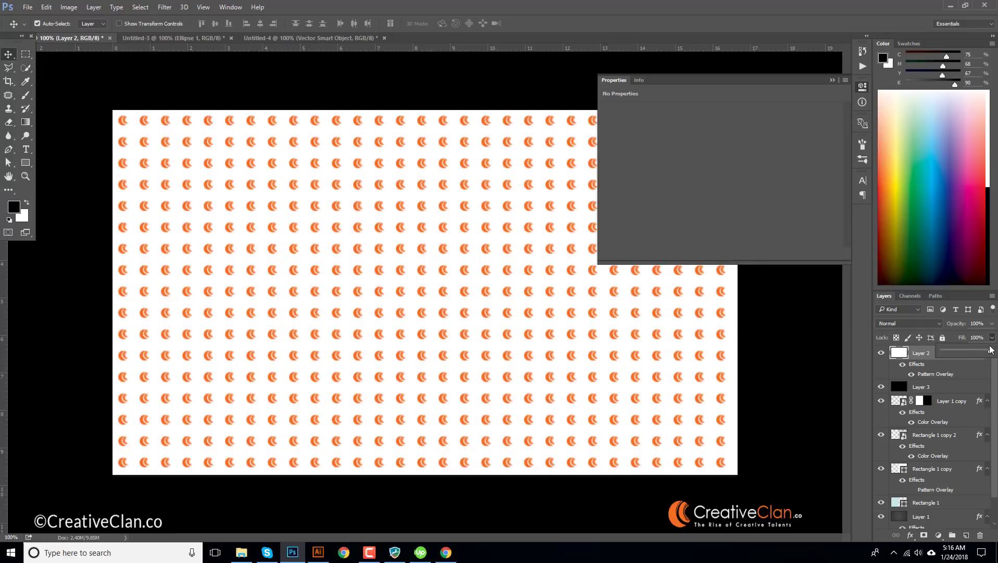
{"action": "left_click_drag", "start_coordinate": [990, 350], "coordinate": [896, 352]}
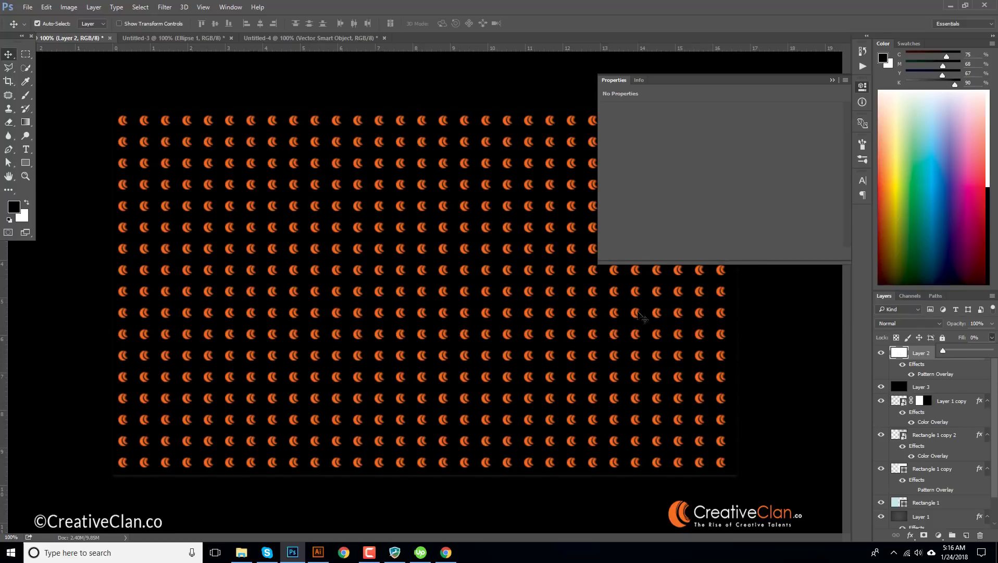
Step: Try a near-white Color Overlay on black Layer 3, then cancel it
{"action": "left_click", "coordinate": [930, 388]}
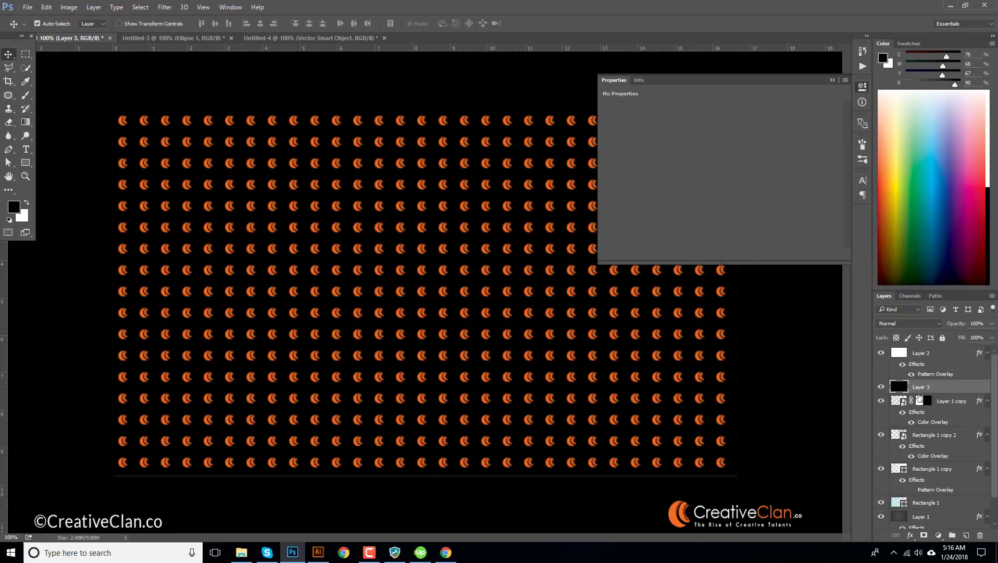
{"action": "double_click", "coordinate": [903, 388]}
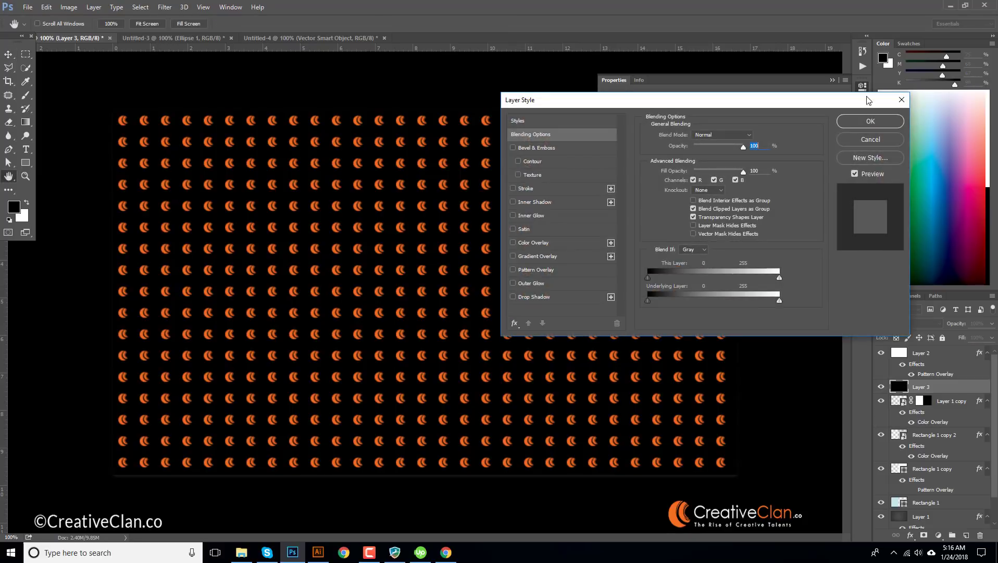
{"action": "left_click", "coordinate": [542, 243]}
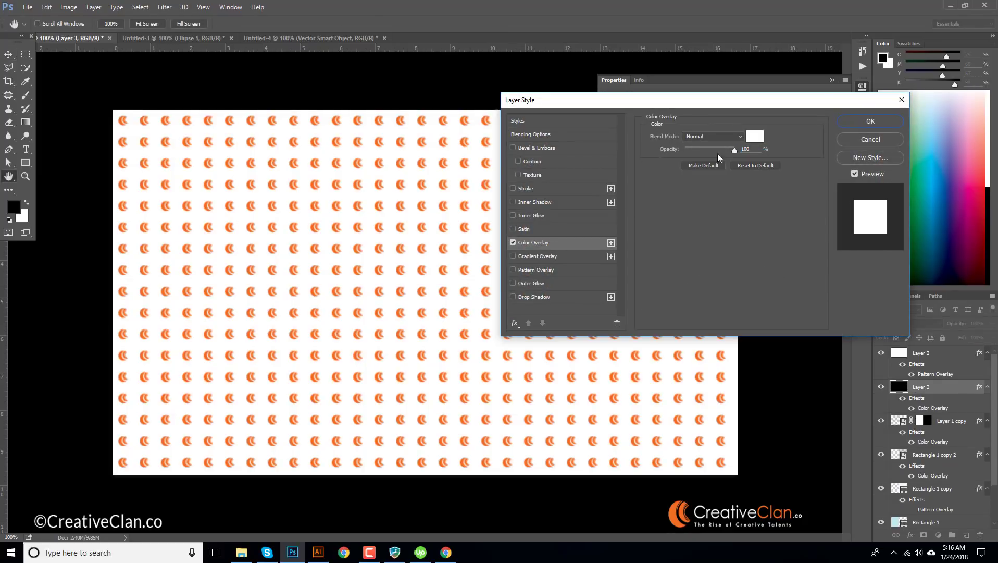
{"action": "left_click", "coordinate": [754, 137]}
{"action": "left_click", "coordinate": [730, 343]}
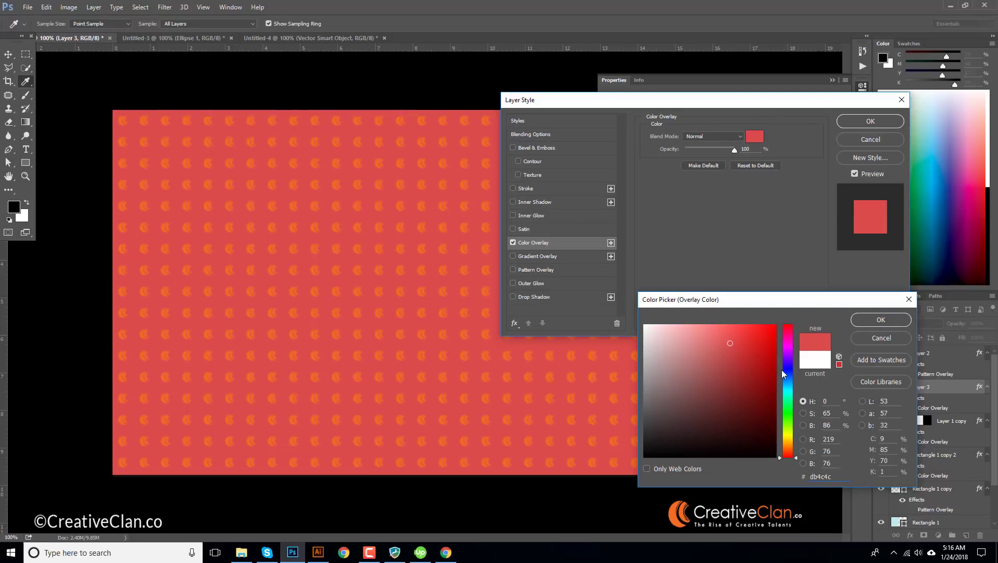
{"action": "left_click_drag", "start_coordinate": [784, 374], "coordinate": [784, 394]}
{"action": "left_click", "coordinate": [715, 380]}
{"action": "left_click", "coordinate": [712, 326]}
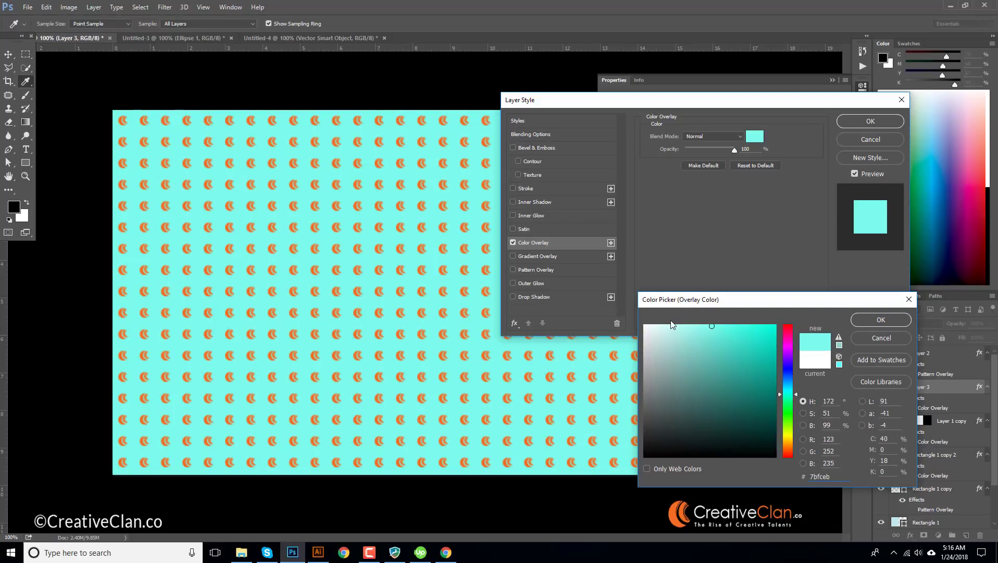
{"action": "left_click_drag", "start_coordinate": [673, 336], "coordinate": [644, 326]}
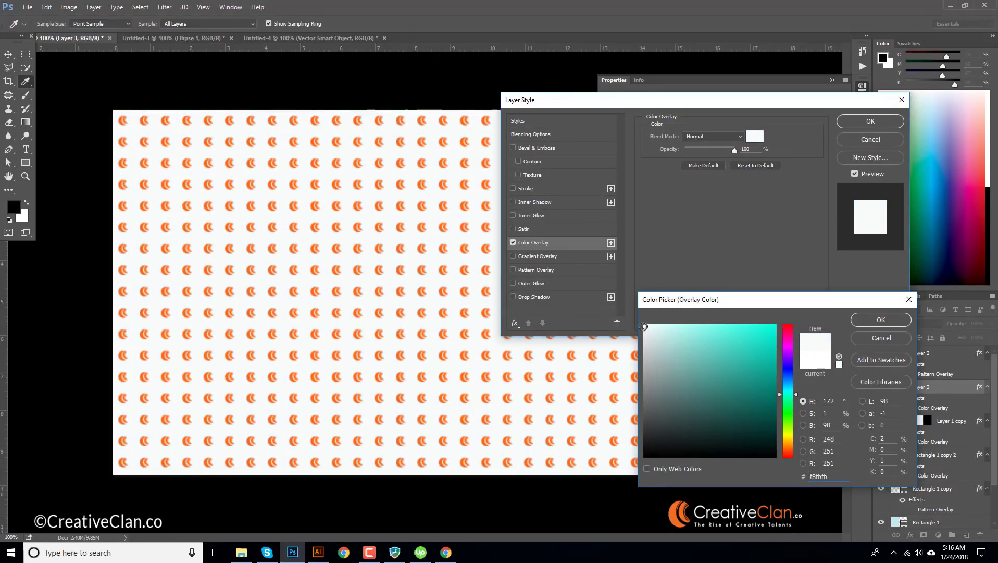
{"action": "left_click", "coordinate": [885, 320]}
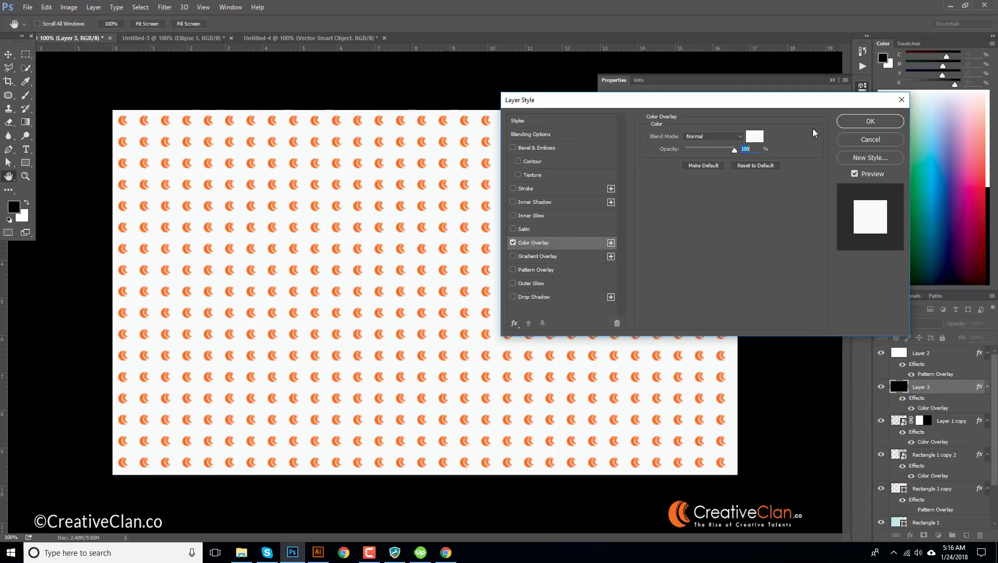
{"action": "left_click", "coordinate": [876, 139]}
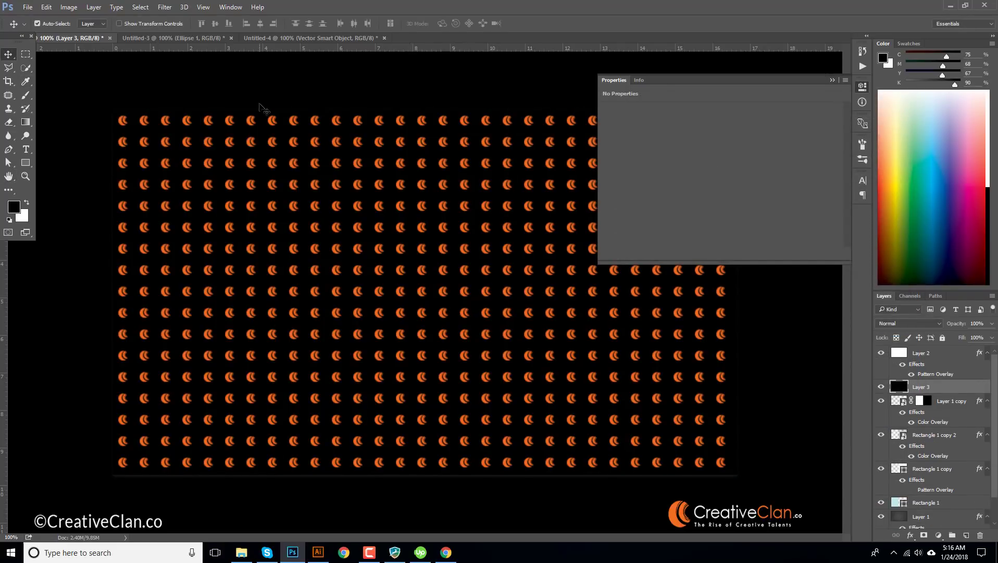
Step: Check the Untitled-4 and Untitled-3 tiles, then hide black Layer 3 and orange Layer 2
{"action": "left_click", "coordinate": [291, 36]}
{"action": "left_click", "coordinate": [182, 39]}
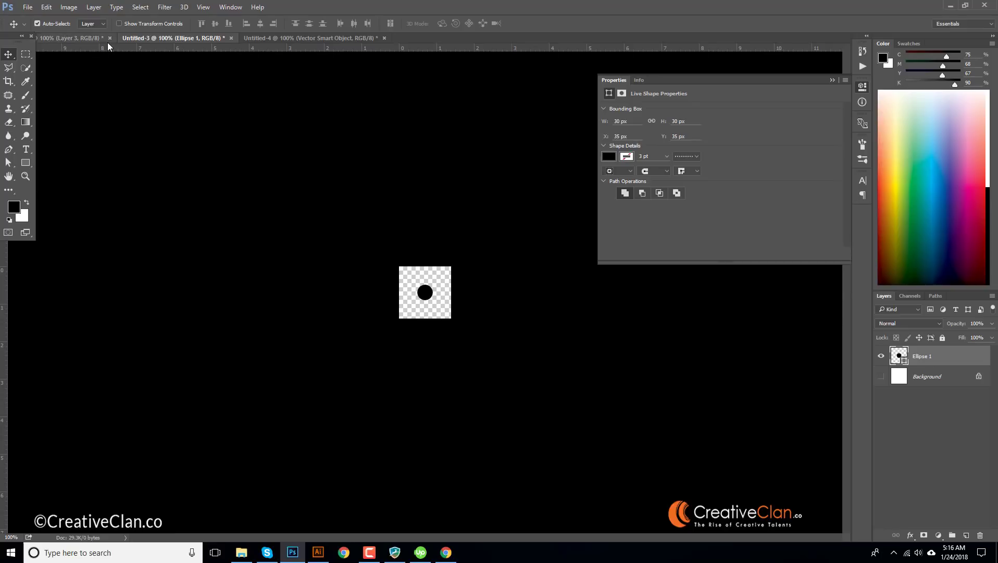
{"action": "left_click", "coordinate": [81, 38]}
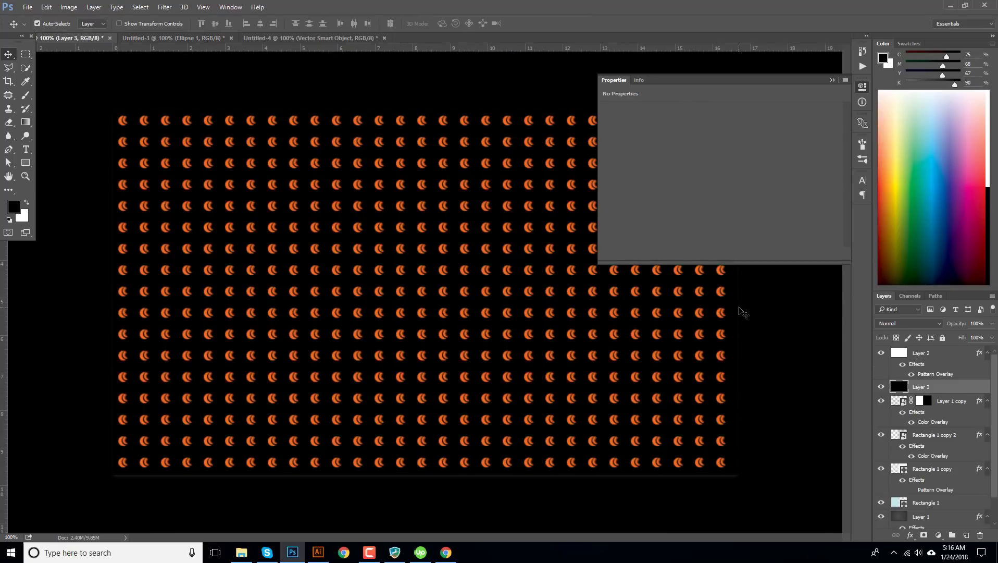
{"action": "left_click", "coordinate": [881, 386]}
{"action": "left_click", "coordinate": [880, 353]}
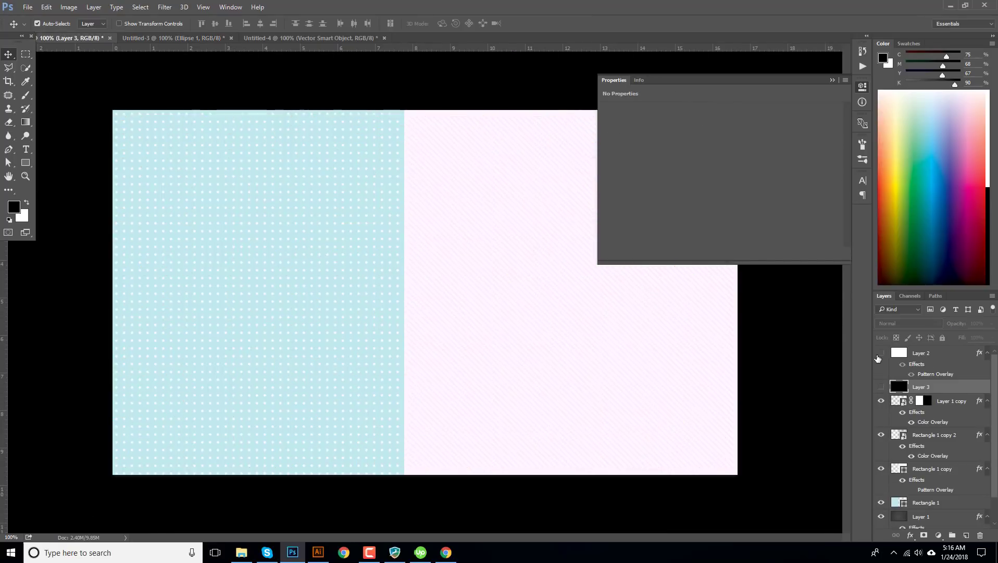